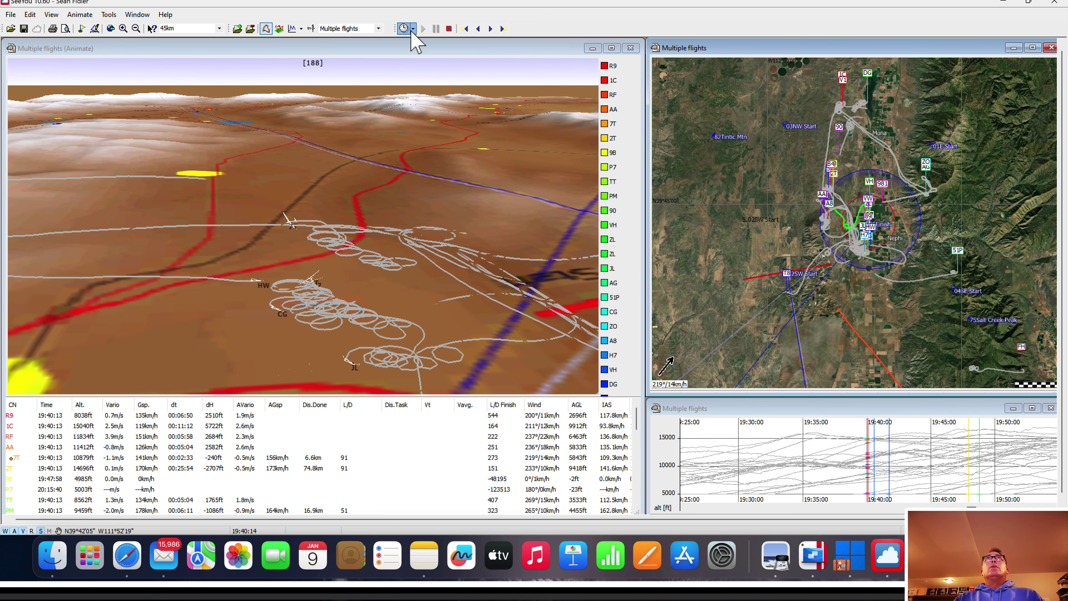
Step: Set the multi-flight animation speed to 40x and return to the 3D animation view
{"action": "left_click", "coordinate": [413, 29]}
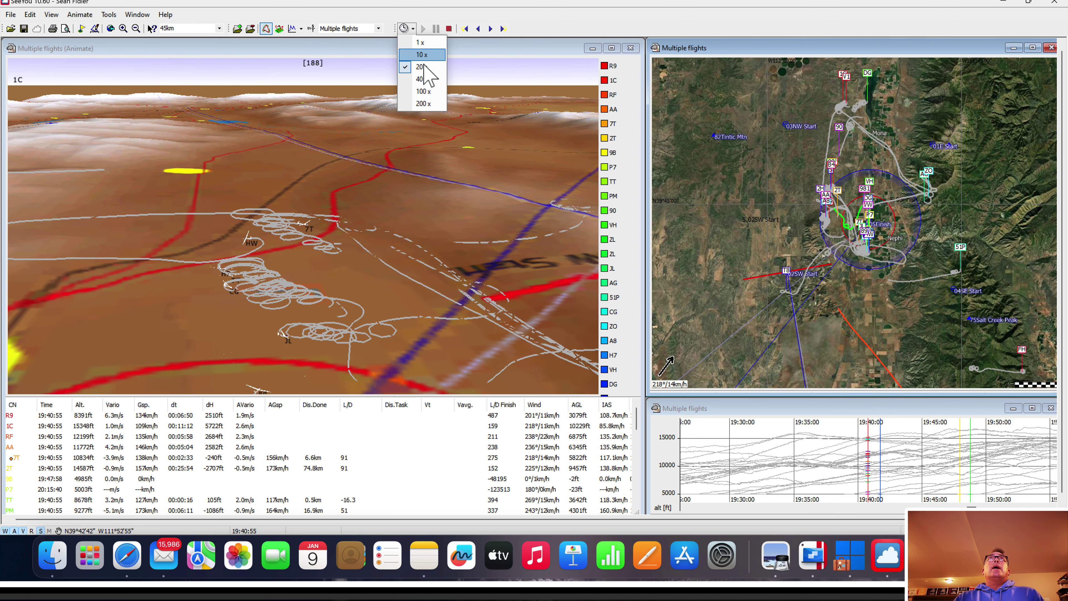
{"action": "left_click", "coordinate": [421, 79]}
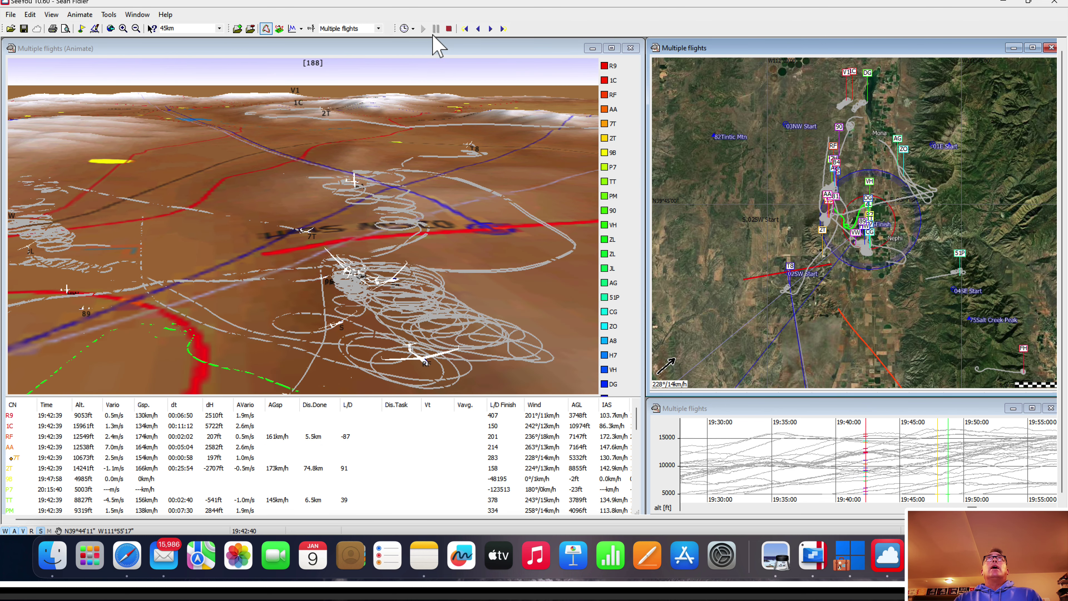
{"action": "left_click", "coordinate": [483, 79]}
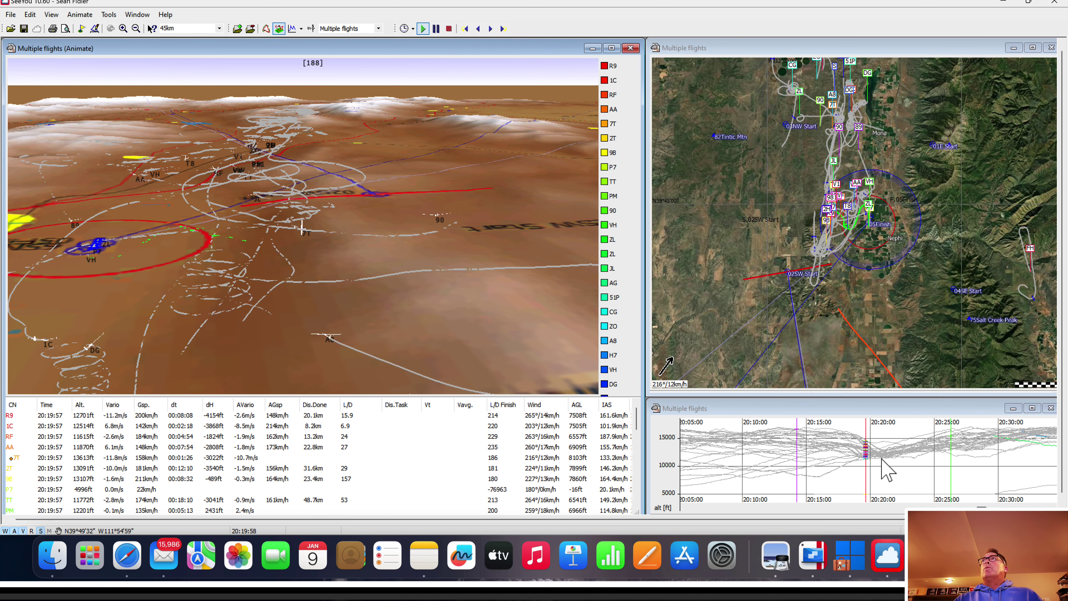
Step: Pause the flight animation and reduce its playback speed to 10x
{"action": "left_click", "coordinate": [436, 28]}
{"action": "left_click", "coordinate": [413, 29]}
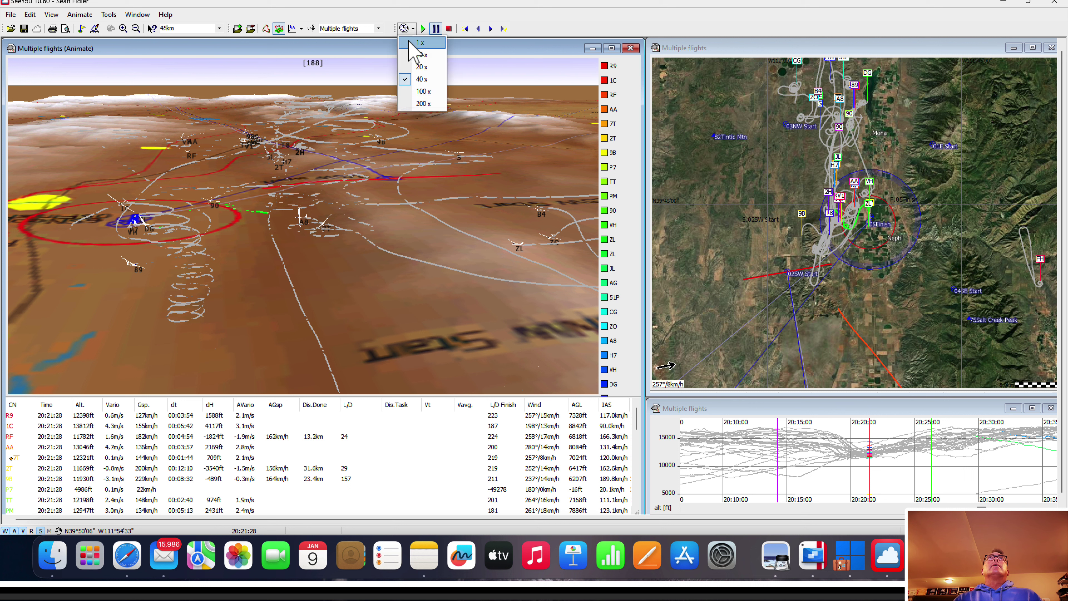
{"action": "left_click", "coordinate": [415, 47]}
{"action": "left_click", "coordinate": [413, 29]}
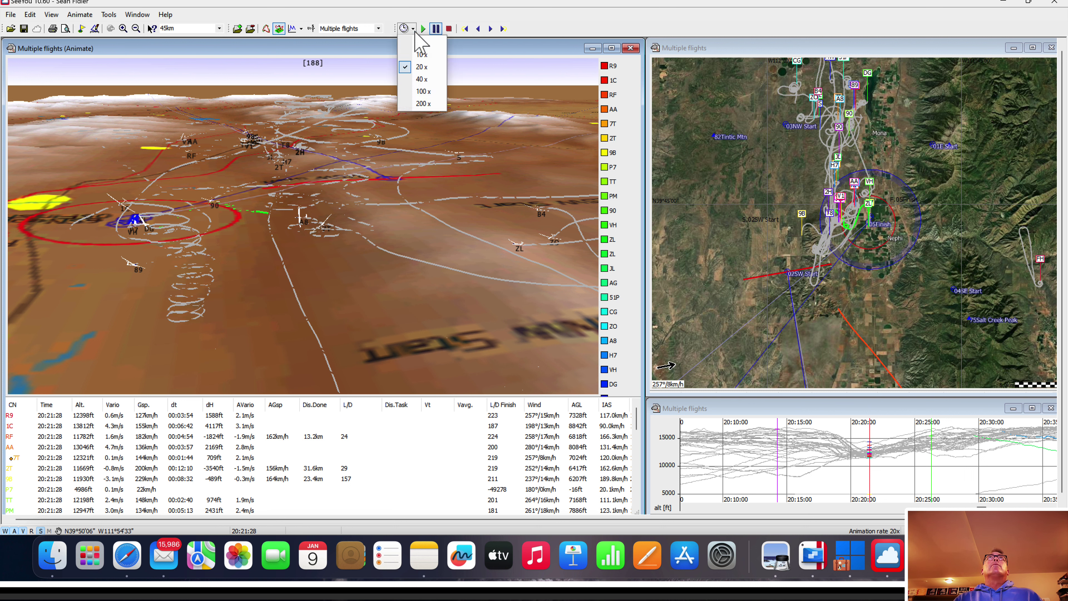
{"action": "left_click", "coordinate": [422, 66]}
{"action": "left_click", "coordinate": [413, 31]}
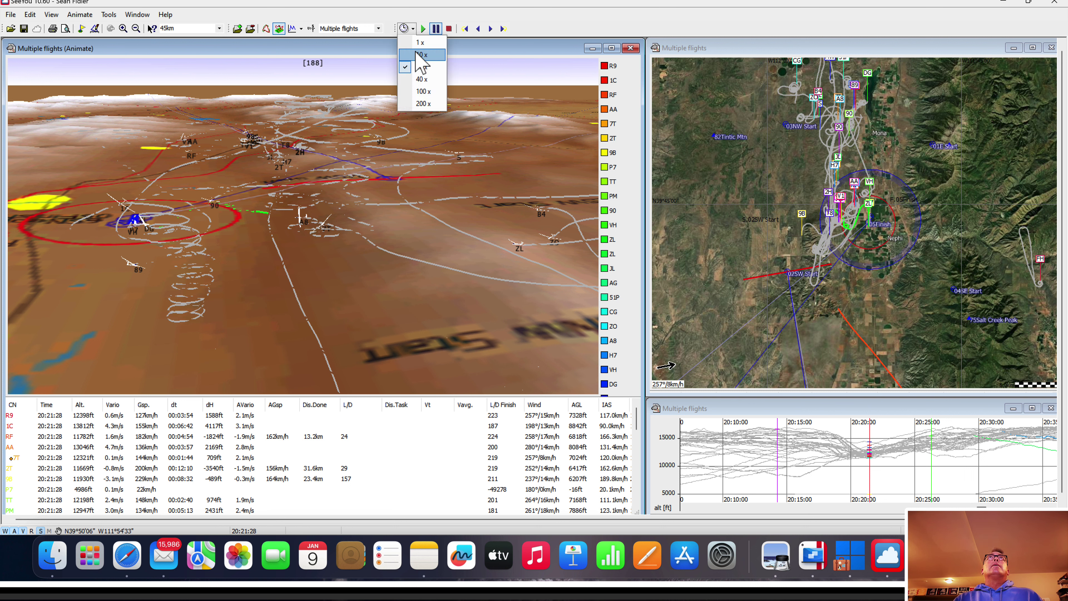
{"action": "left_click", "coordinate": [421, 67]}
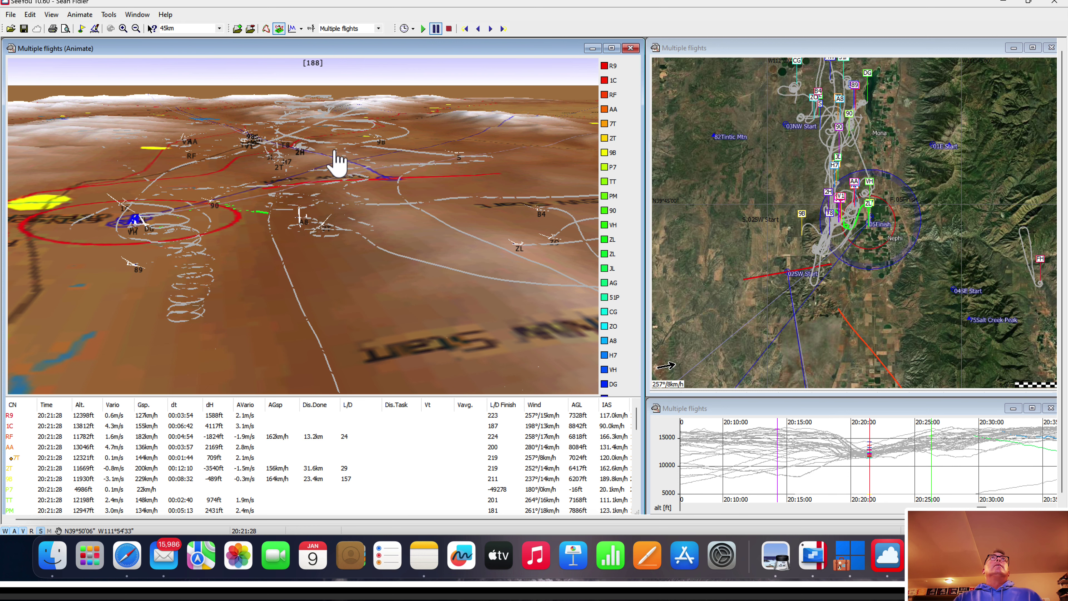
Step: Jump the animation back to 20:19:23, replay it from a closer 3D viewpoint, and pause it at 20:21:57
{"action": "scroll", "coordinate": [353, 167], "scroll_direction": "up", "scroll_amount": 5}
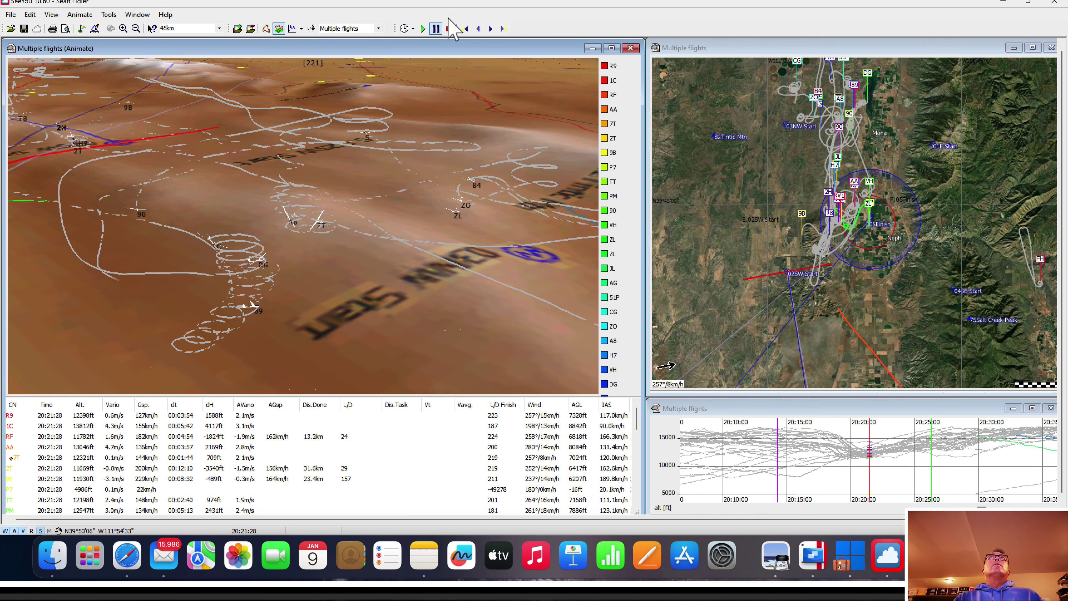
{"action": "left_click", "coordinate": [466, 29]}
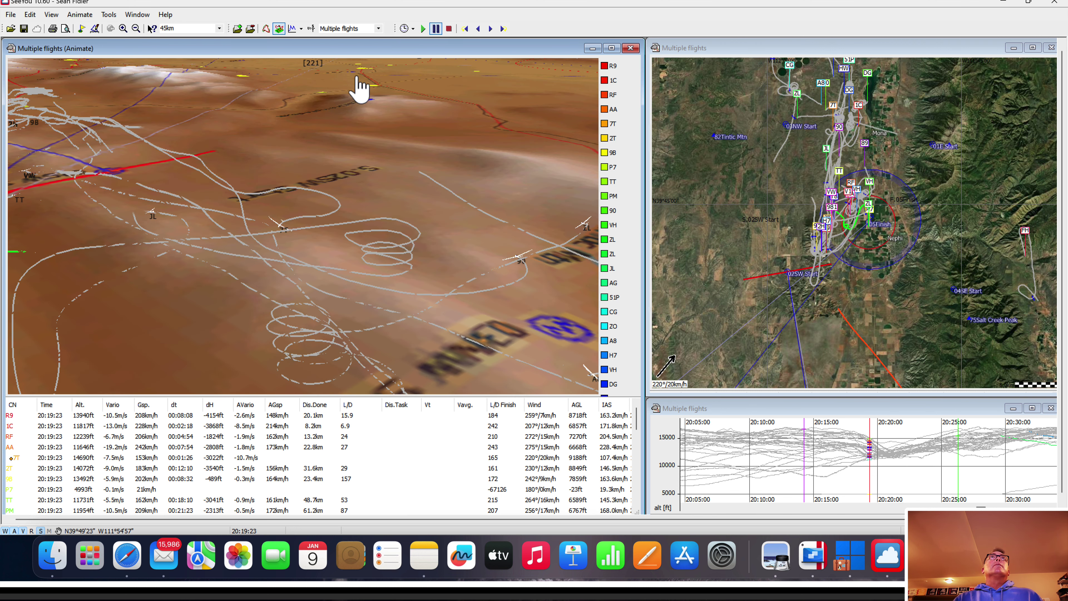
{"action": "left_click_drag", "start_coordinate": [352, 239], "coordinate": [316, 248]}
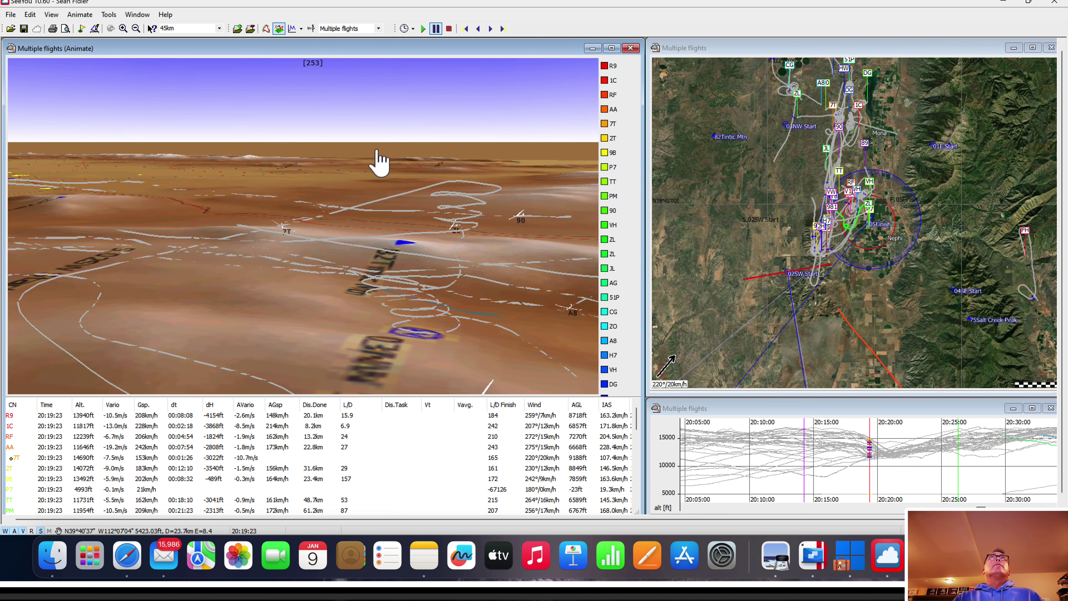
{"action": "left_click", "coordinate": [422, 30]}
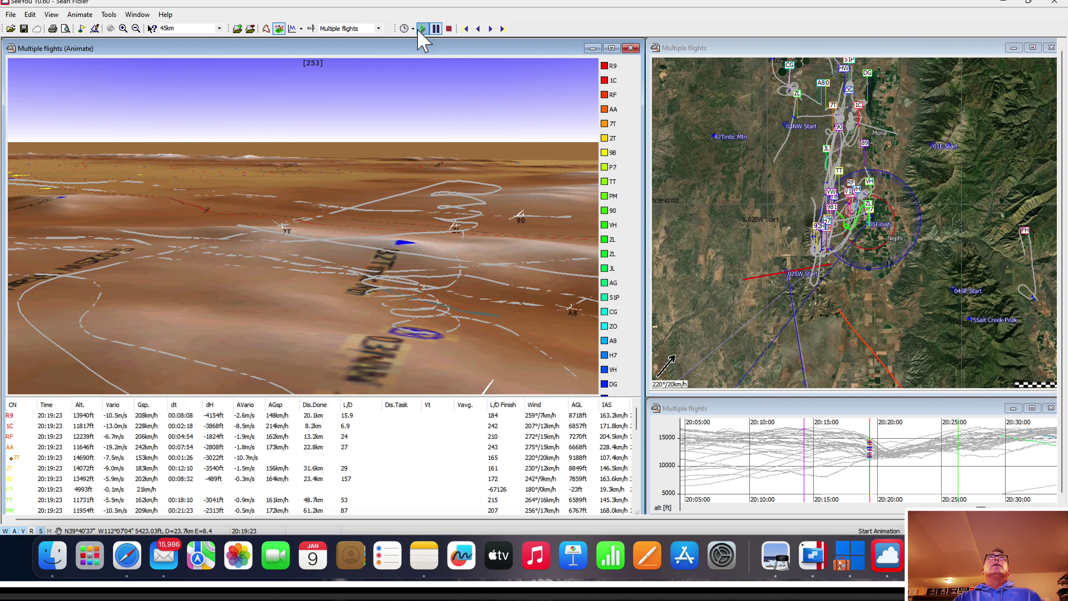
{"action": "left_click", "coordinate": [426, 29]}
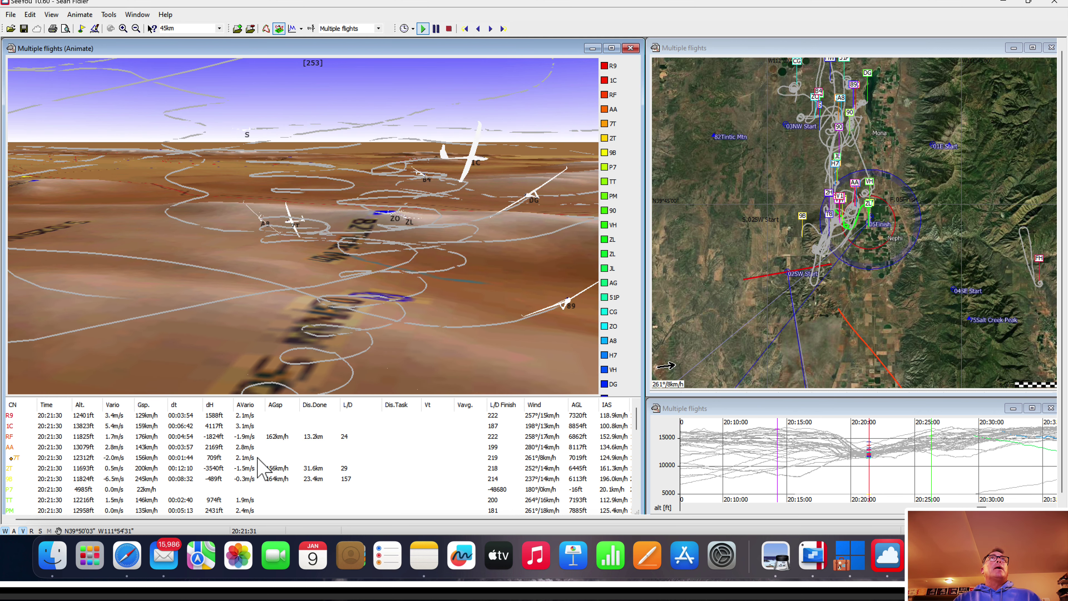
{"action": "left_click", "coordinate": [436, 28]}
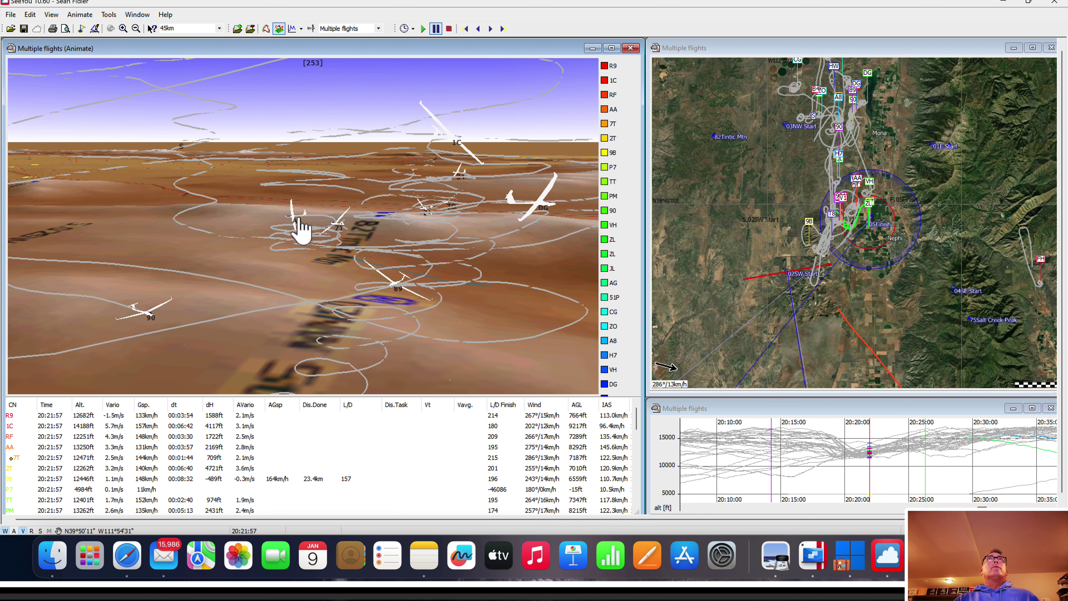
Step: Resume the animation with the 3D view facing the start and finish area, and set its speed to 20x
{"action": "left_click_drag", "start_coordinate": [369, 203], "coordinate": [429, 239]}
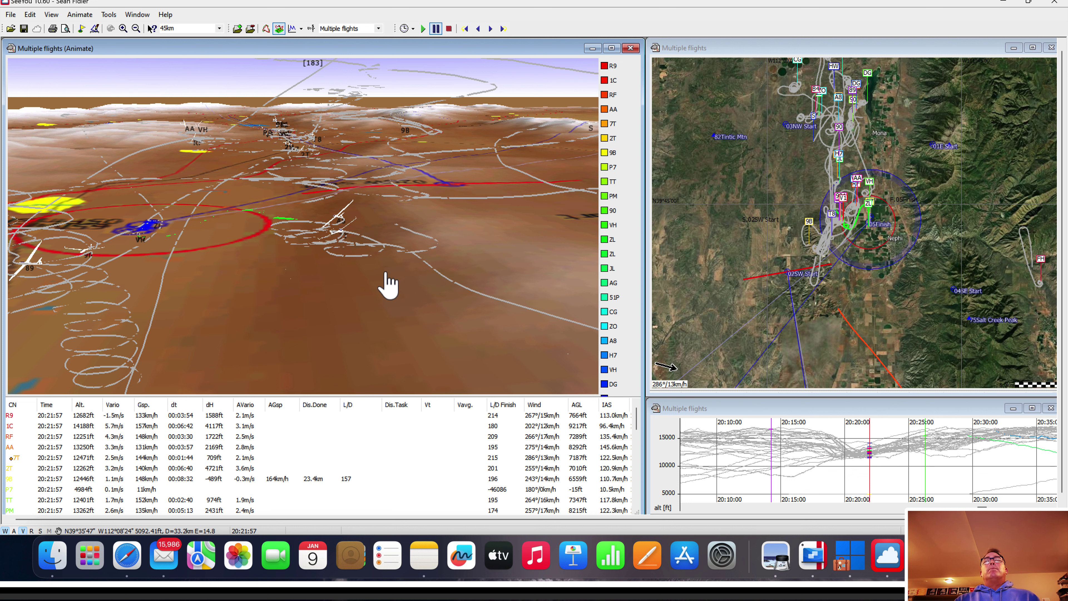
{"action": "left_click_drag", "start_coordinate": [345, 290], "coordinate": [341, 272]}
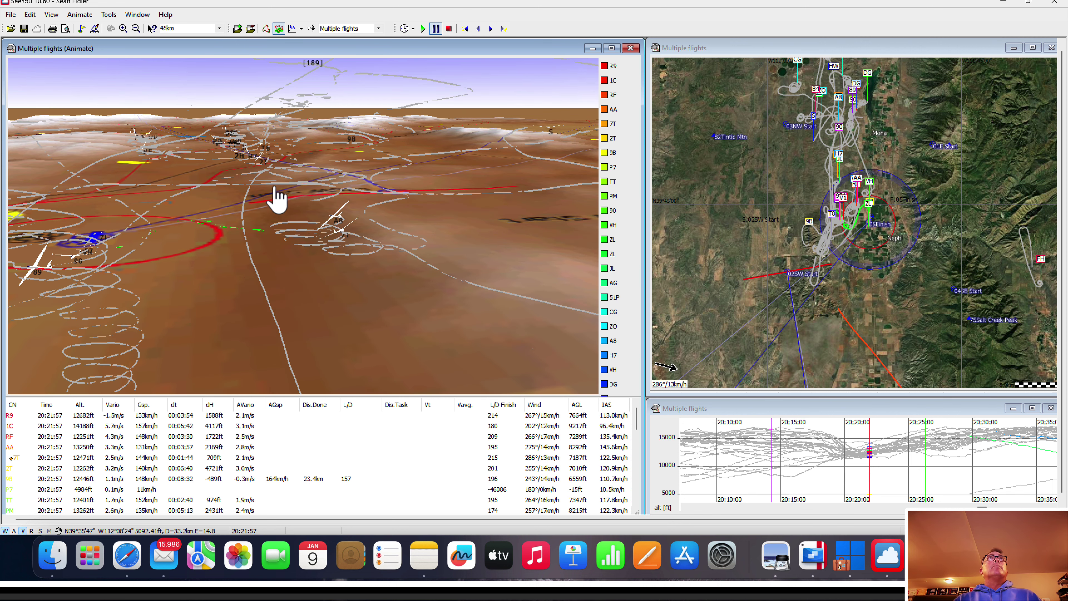
{"action": "scroll", "coordinate": [278, 198], "scroll_direction": "down", "scroll_amount": 5}
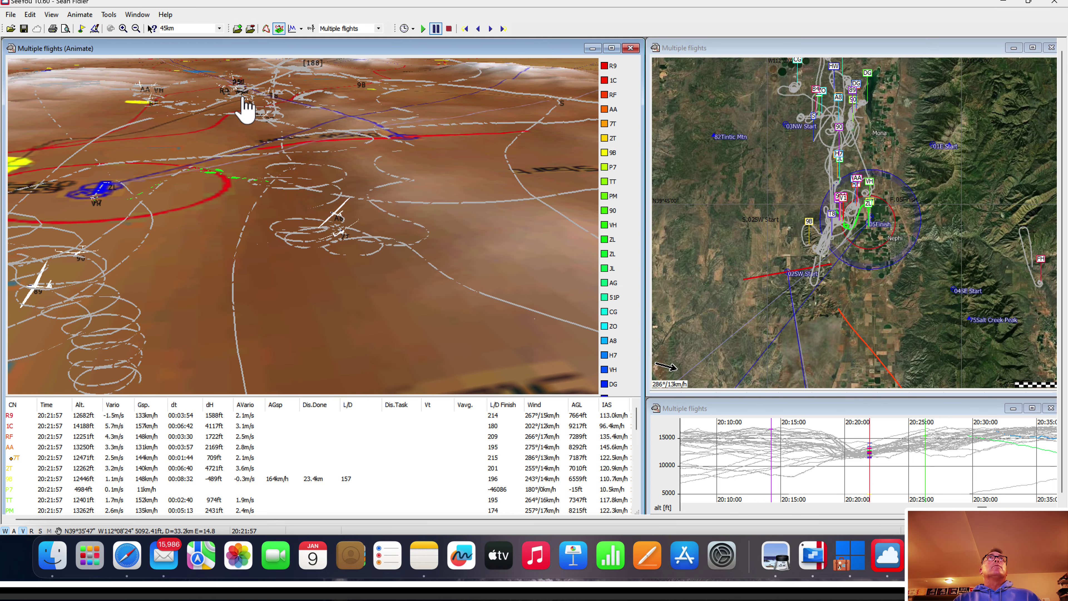
{"action": "left_click_drag", "start_coordinate": [239, 116], "coordinate": [194, 229]}
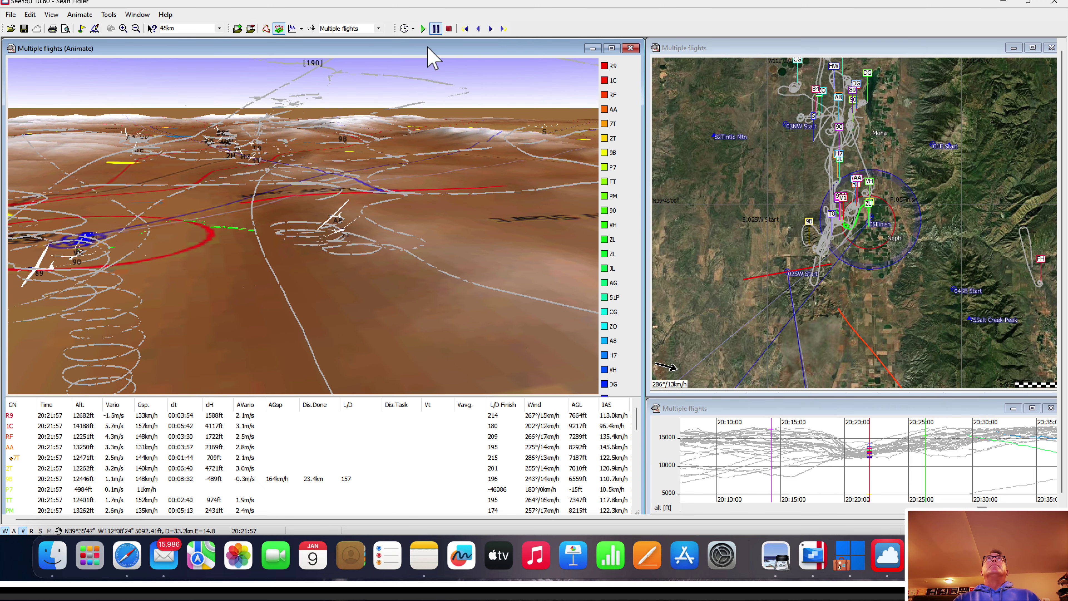
{"action": "left_click", "coordinate": [423, 29]}
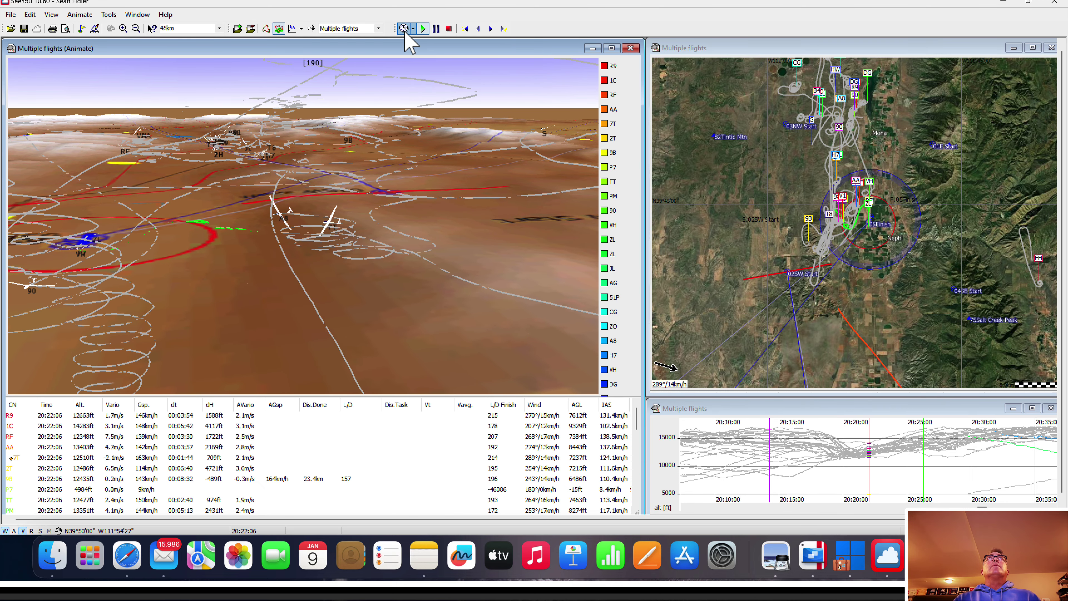
{"action": "left_click", "coordinate": [413, 28]}
{"action": "left_click", "coordinate": [416, 67]}
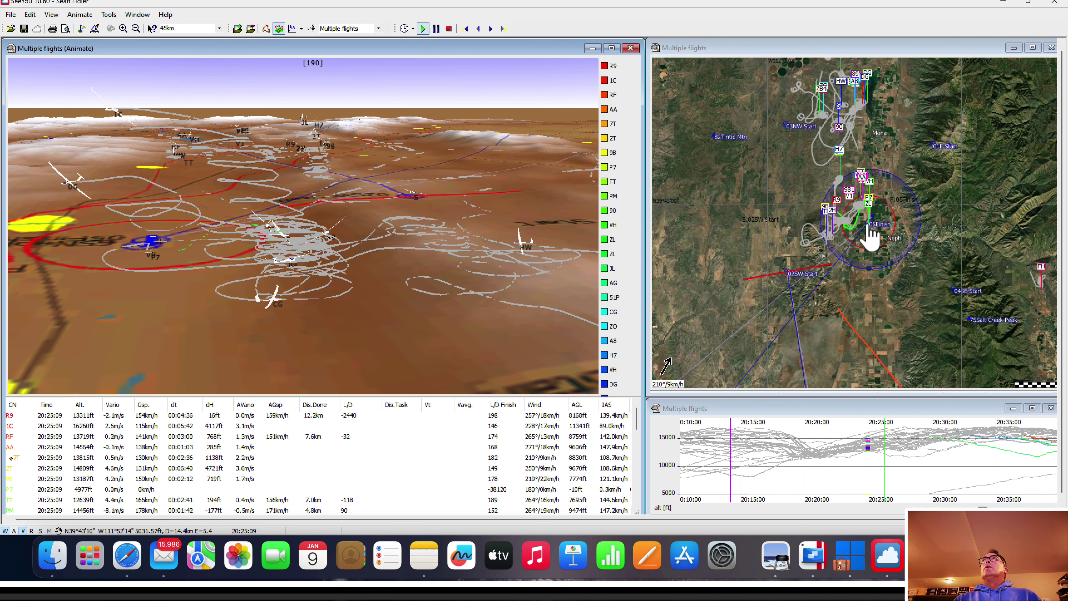
Step: Examine the satellite map south of the finish circle for the tracks of gliders AA, JL and H7, and select the altitude graph
{"action": "mouse_move", "coordinate": [868, 213]}
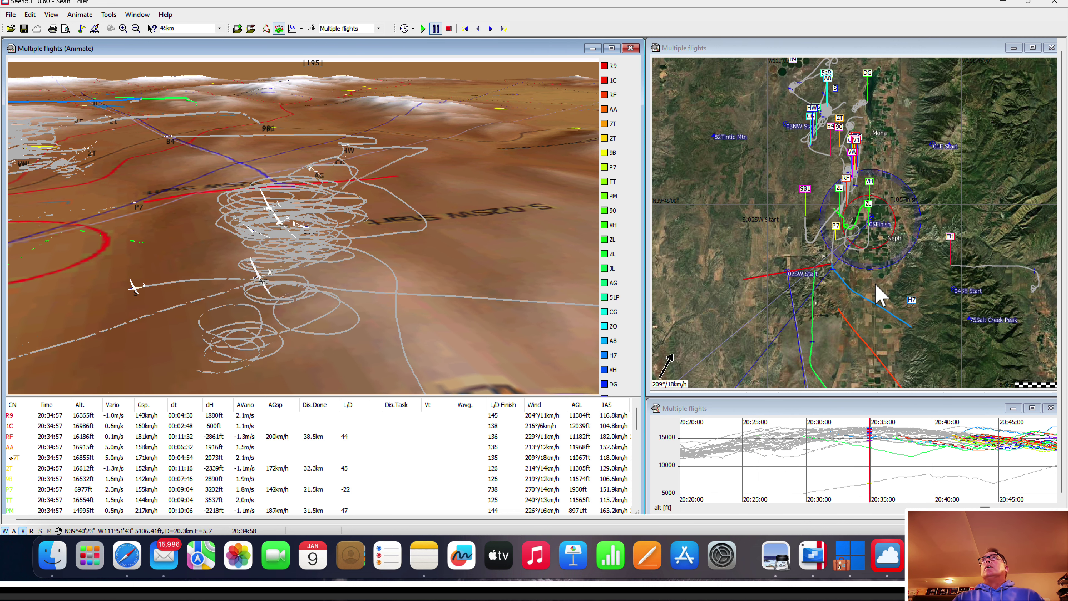
{"action": "left_click_drag", "start_coordinate": [878, 293], "coordinate": [830, 191]}
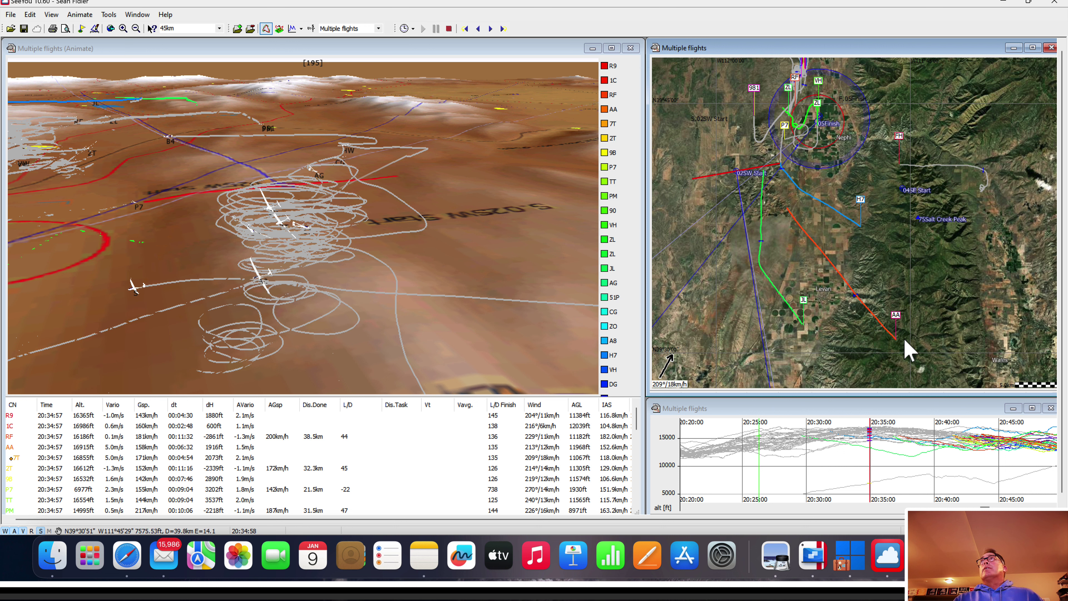
{"action": "left_click_drag", "start_coordinate": [898, 349], "coordinate": [901, 274]}
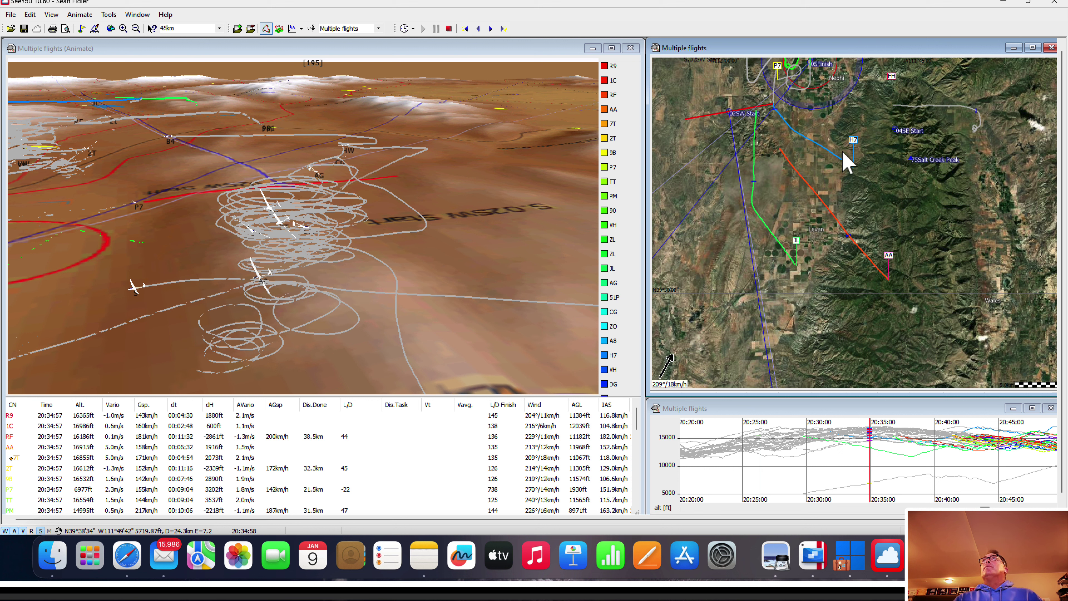
{"action": "left_click_drag", "start_coordinate": [860, 194], "coordinate": [851, 239]}
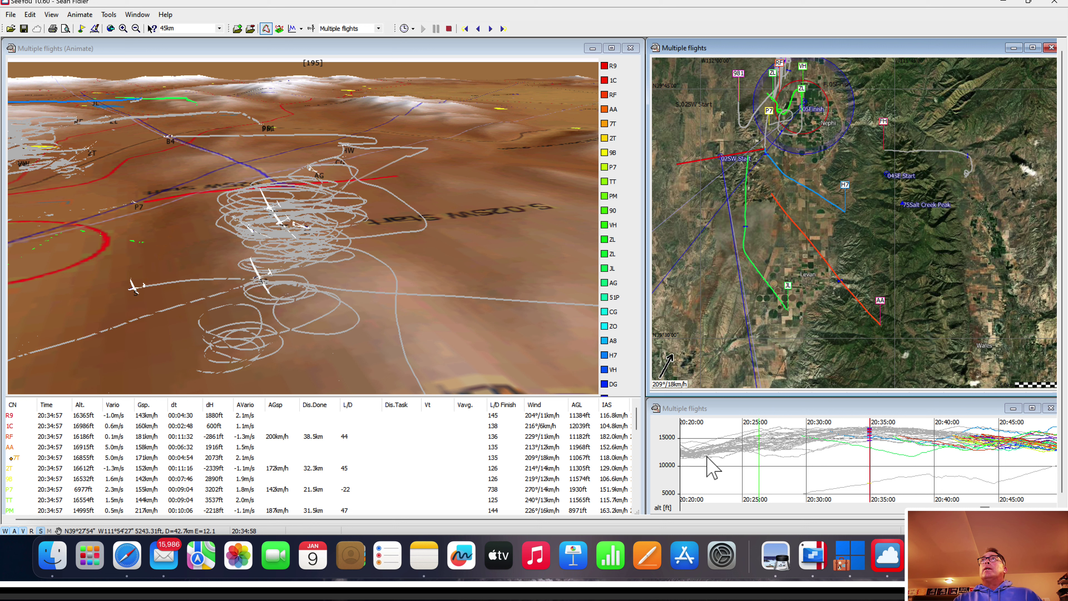
{"action": "left_click", "coordinate": [724, 469]}
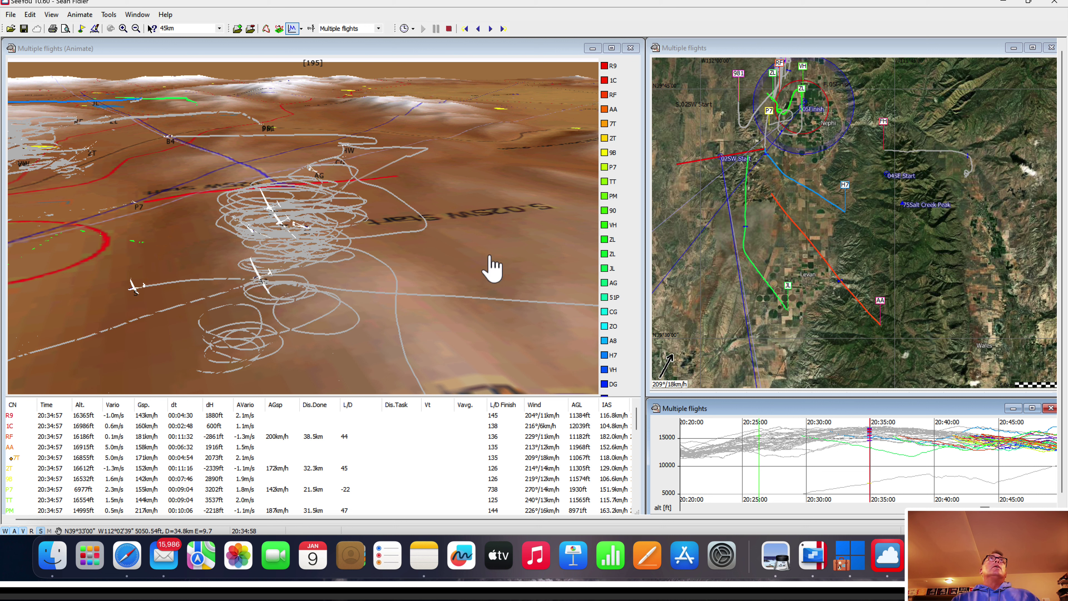
Step: Play the animation on from 20:34:57 and pause it at 20:39:15 as gliders approach the 02SW Start line
{"action": "left_click_drag", "start_coordinate": [468, 272], "coordinate": [471, 199]}
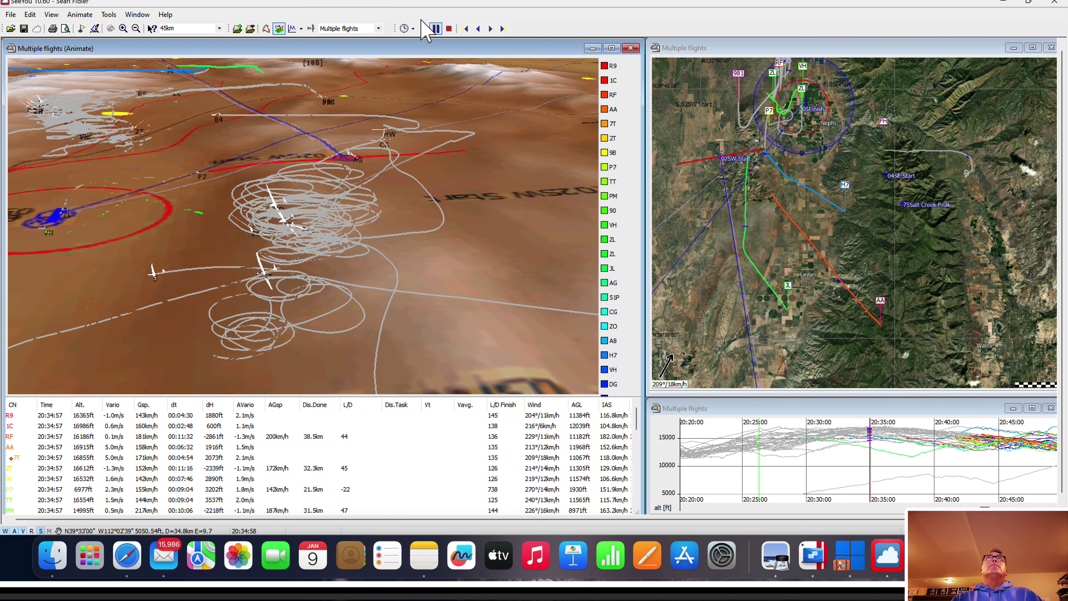
{"action": "left_click", "coordinate": [423, 28]}
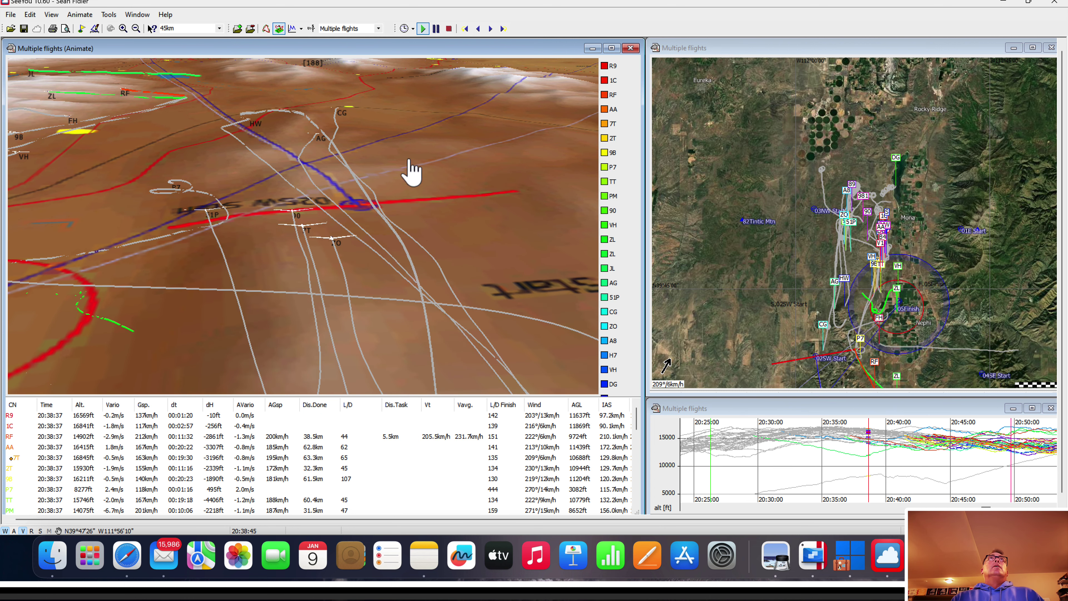
{"action": "left_click", "coordinate": [437, 28]}
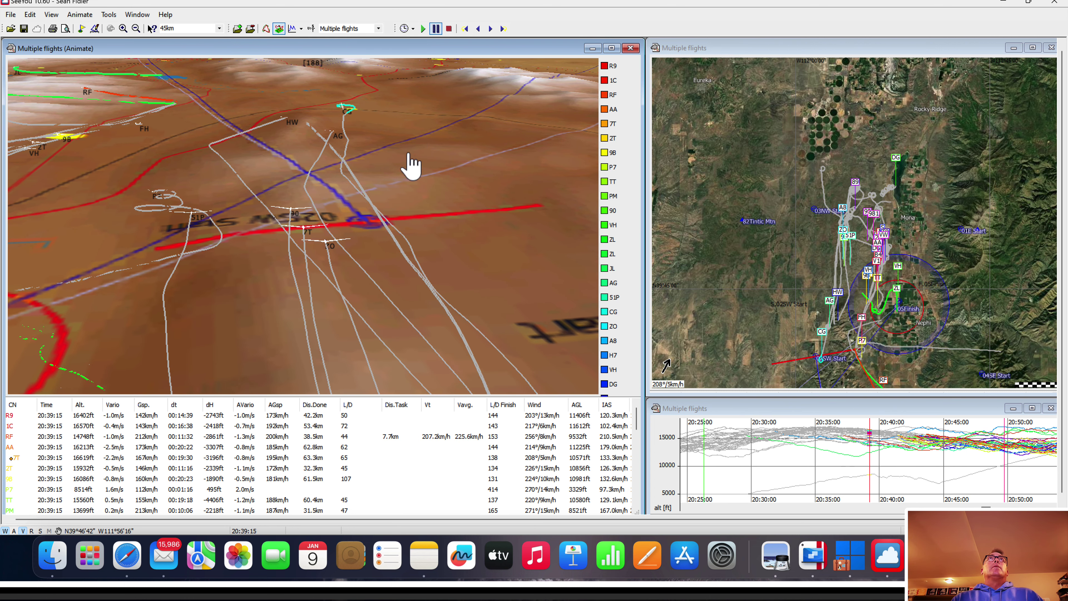
Step: Examine the start line in 3D and the tracks of gliders RF, ZL, AA, H7 and JL on the satellite map
{"action": "scroll", "coordinate": [385, 225], "scroll_direction": "down", "scroll_amount": 5}
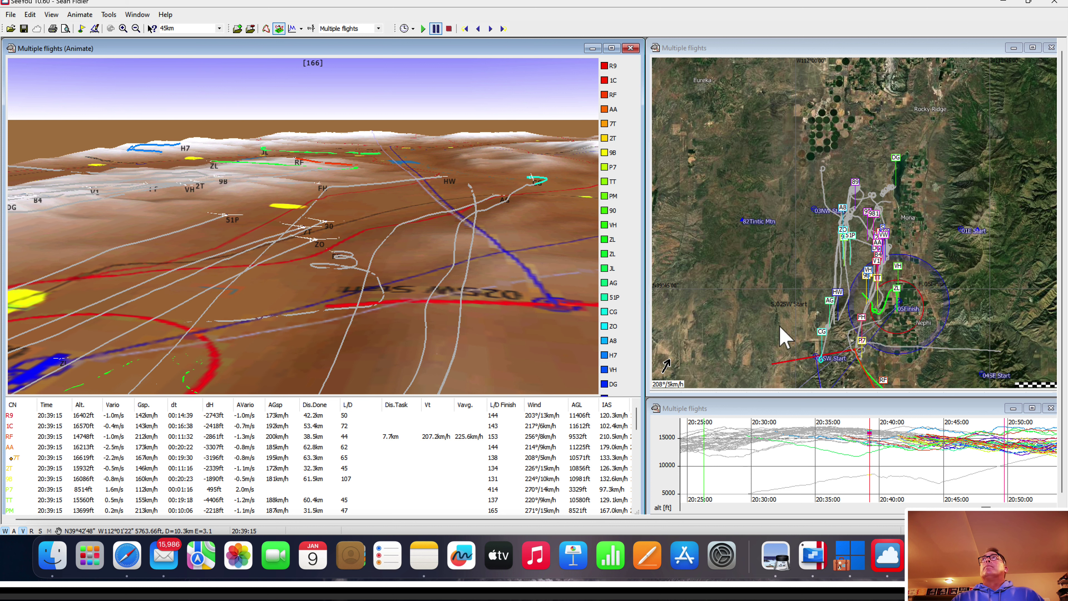
{"action": "left_click_drag", "start_coordinate": [554, 291], "coordinate": [500, 296]}
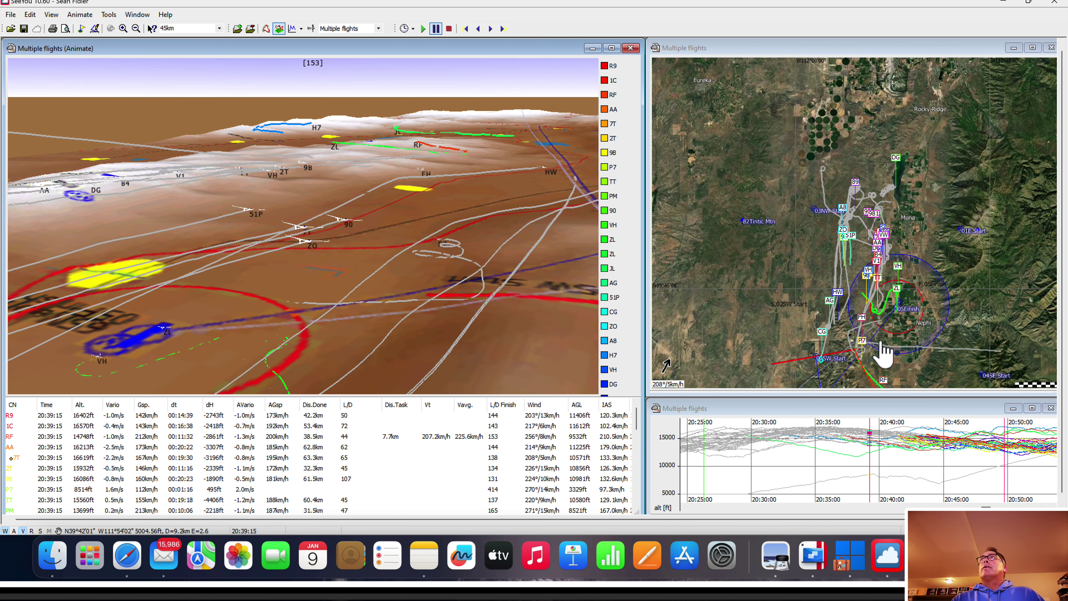
{"action": "left_click_drag", "start_coordinate": [885, 353], "coordinate": [867, 187]}
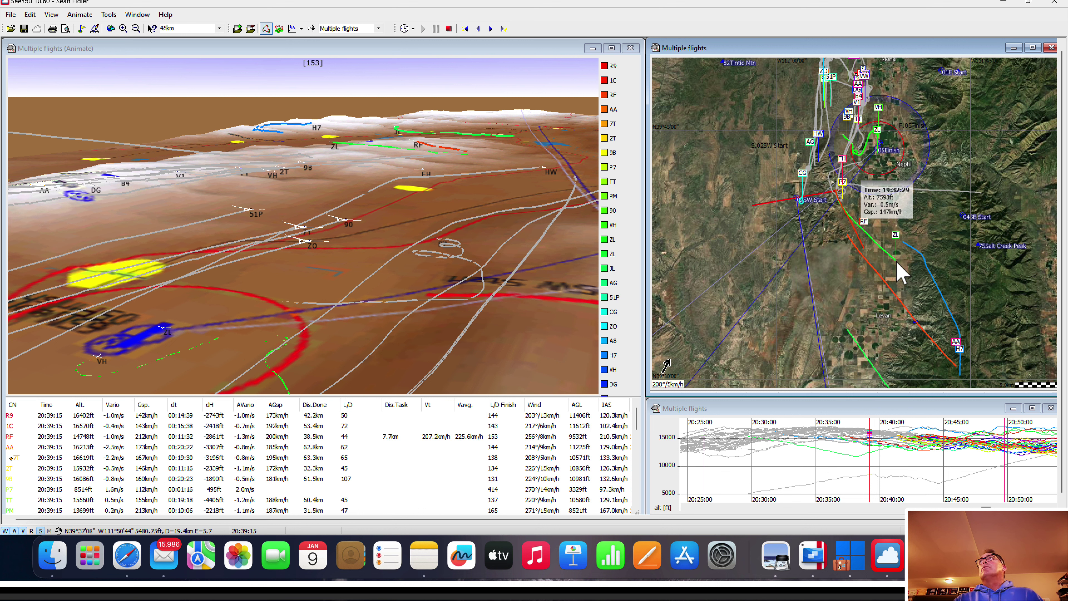
{"action": "left_click_drag", "start_coordinate": [944, 310], "coordinate": [924, 265]}
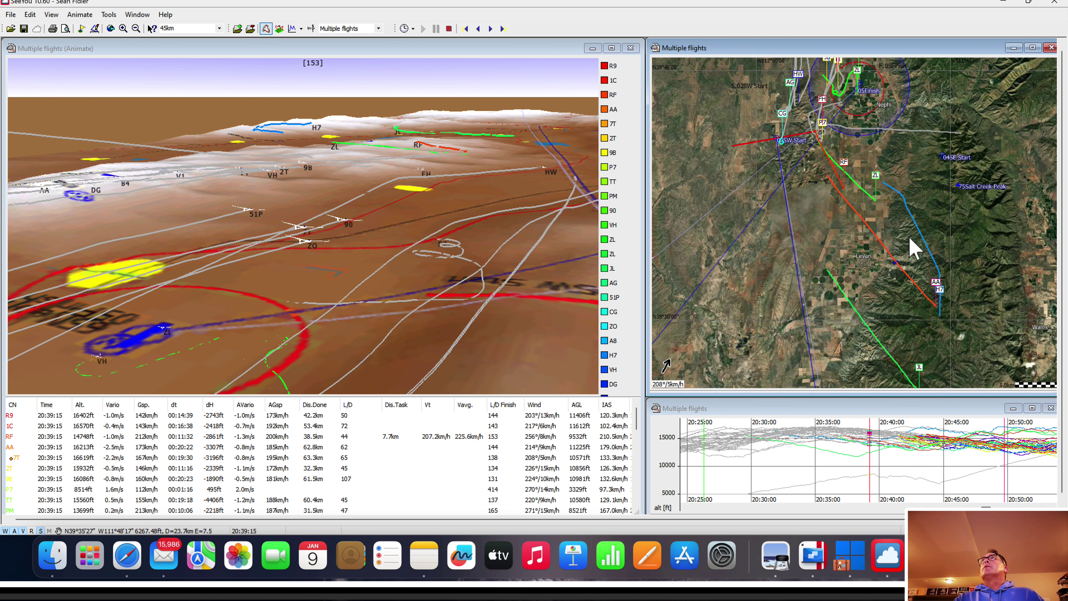
{"action": "left_click_drag", "start_coordinate": [916, 264], "coordinate": [911, 258]}
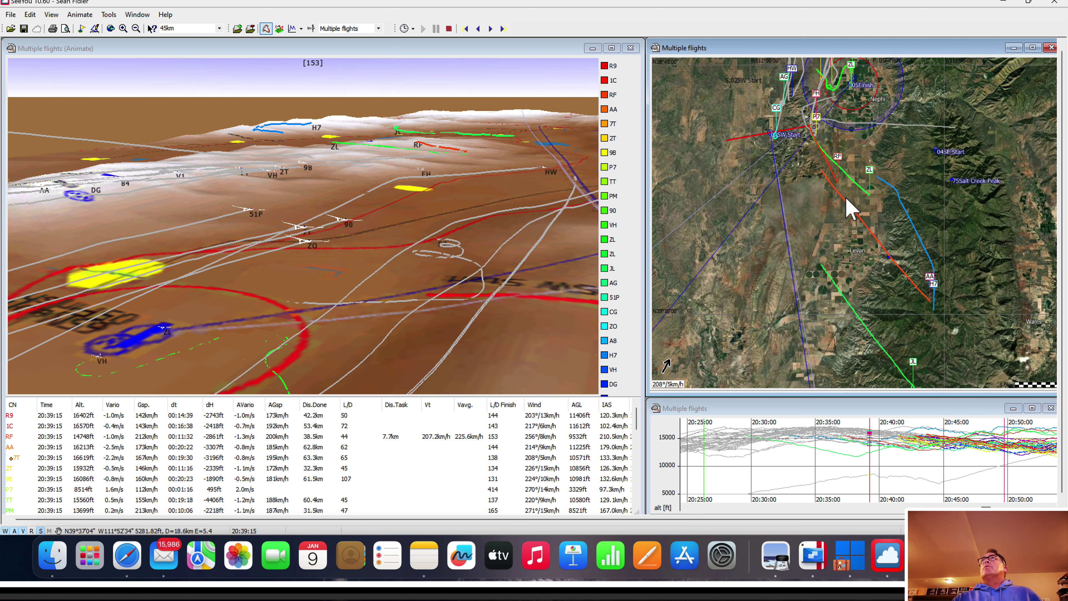
{"action": "left_click_drag", "start_coordinate": [904, 255], "coordinate": [883, 342]}
Step: Resume the animation from 20:39:15 and follow the gliders leaving the start line in the 3D view
{"action": "left_click", "coordinate": [451, 81]}
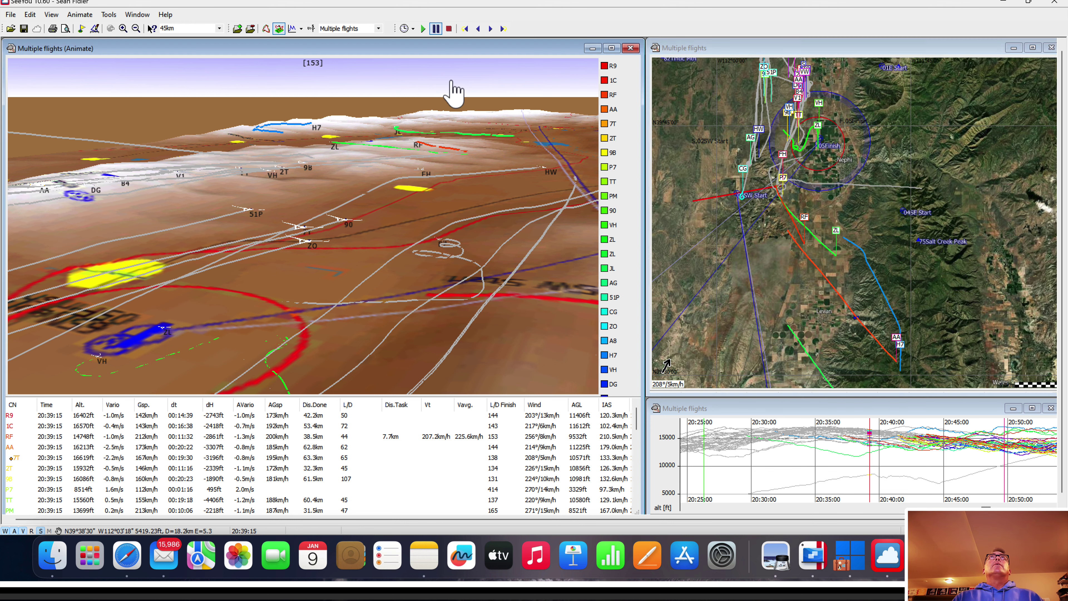
{"action": "left_click", "coordinate": [423, 29]}
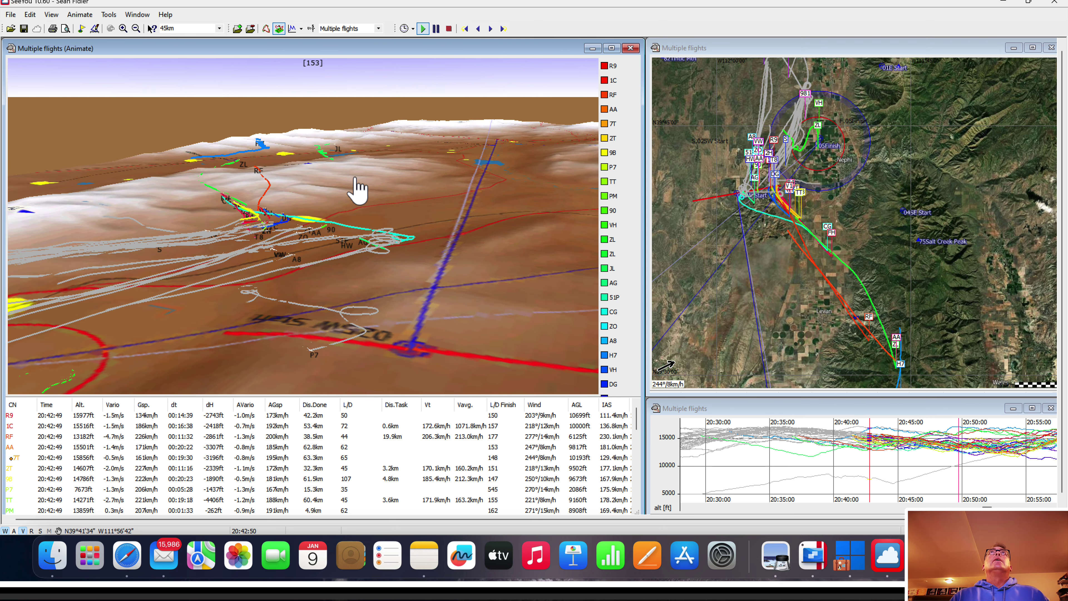
{"action": "mouse_move", "coordinate": [370, 203]}
{"action": "left_mouse_down"}
{"action": "mouse_move", "coordinate": [370, 219]}
{"action": "mouse_move", "coordinate": [362, 203]}
{"action": "left_mouse_up"}
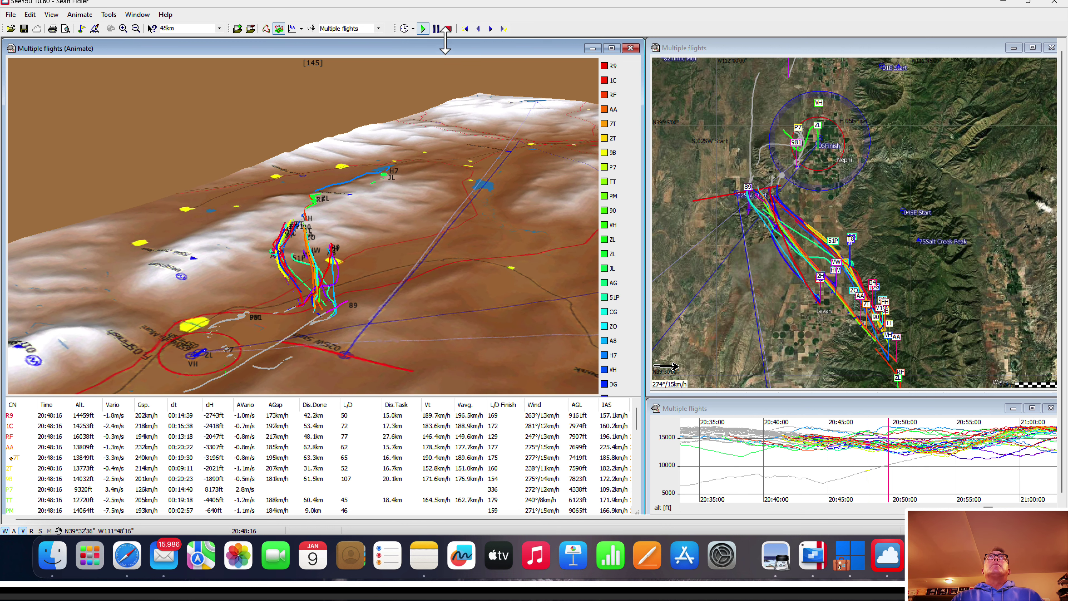
Step: Pause the animation at 20:48:30 and examine the task route on the satellite map from the start line to the 87Whiskey Knoll circle
{"action": "left_click", "coordinate": [436, 30]}
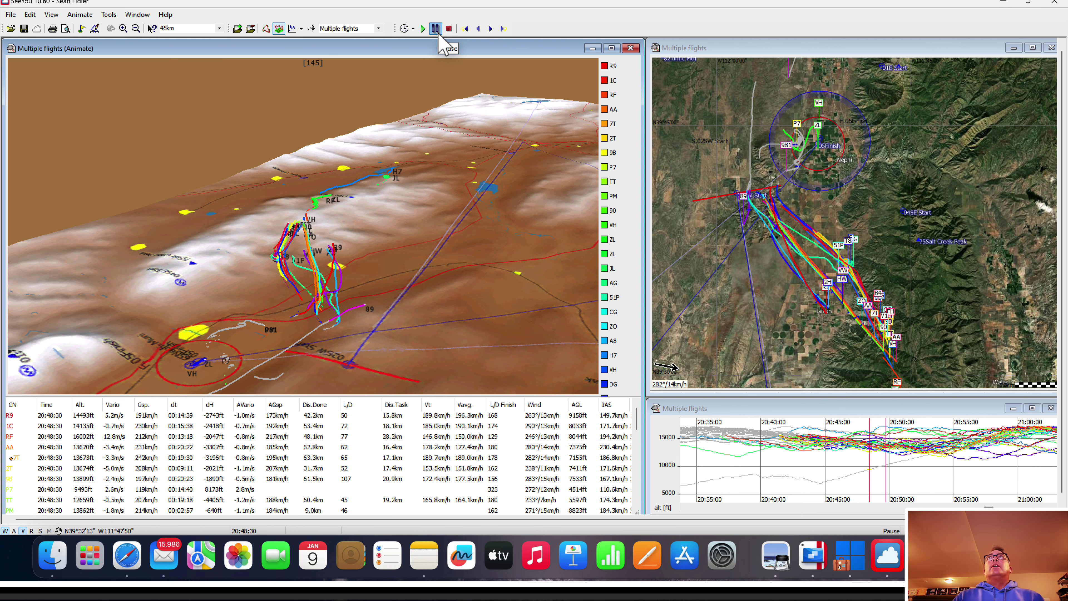
{"action": "left_click_drag", "start_coordinate": [335, 175], "coordinate": [373, 176]}
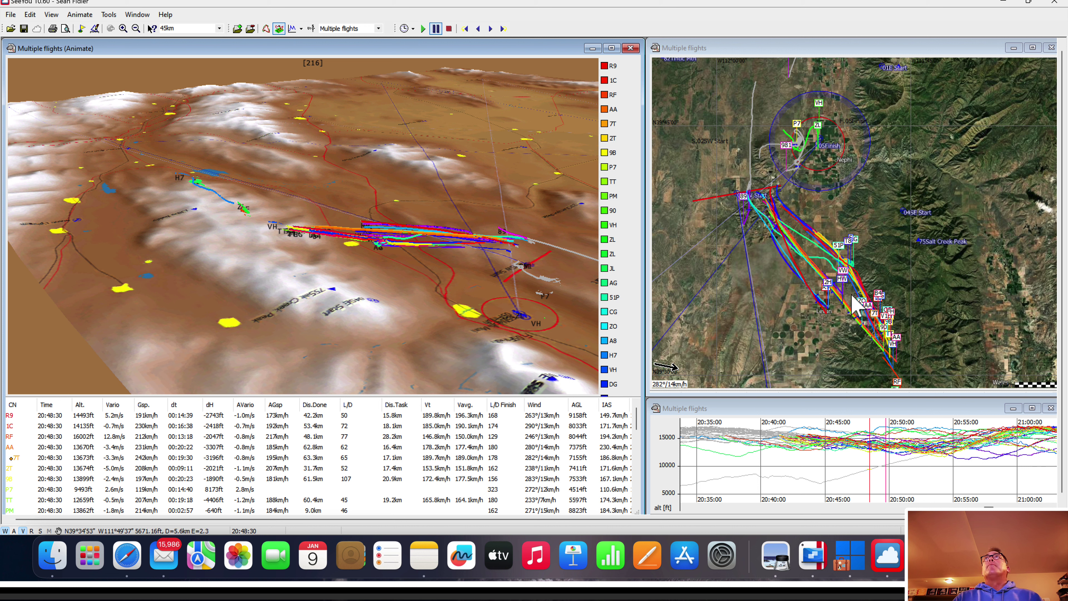
{"action": "scroll", "coordinate": [860, 306], "scroll_direction": "down", "scroll_amount": 3}
{"action": "left_click_drag", "start_coordinate": [837, 307], "coordinate": [889, 281]}
{"action": "scroll", "coordinate": [887, 271], "scroll_direction": "down", "scroll_amount": 2}
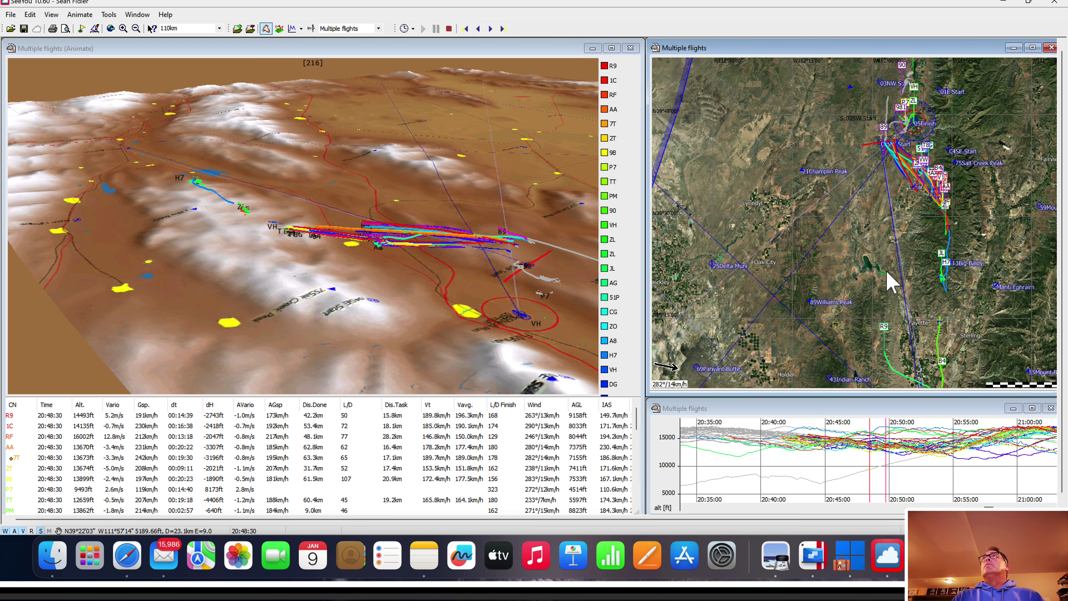
{"action": "scroll", "coordinate": [850, 300], "scroll_direction": "down", "scroll_amount": 1}
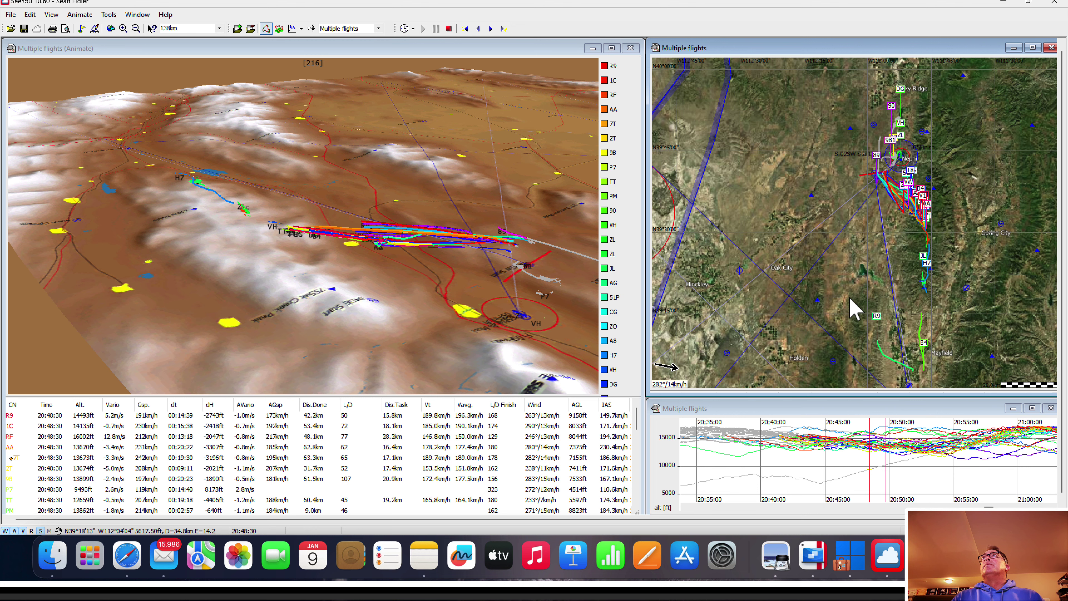
{"action": "right_click", "coordinate": [831, 299]}
{"action": "key", "text": "Escape"}
{"action": "left_click_drag", "start_coordinate": [846, 281], "coordinate": [903, 160]}
{"action": "scroll", "coordinate": [871, 235], "scroll_direction": "down", "scroll_amount": 3}
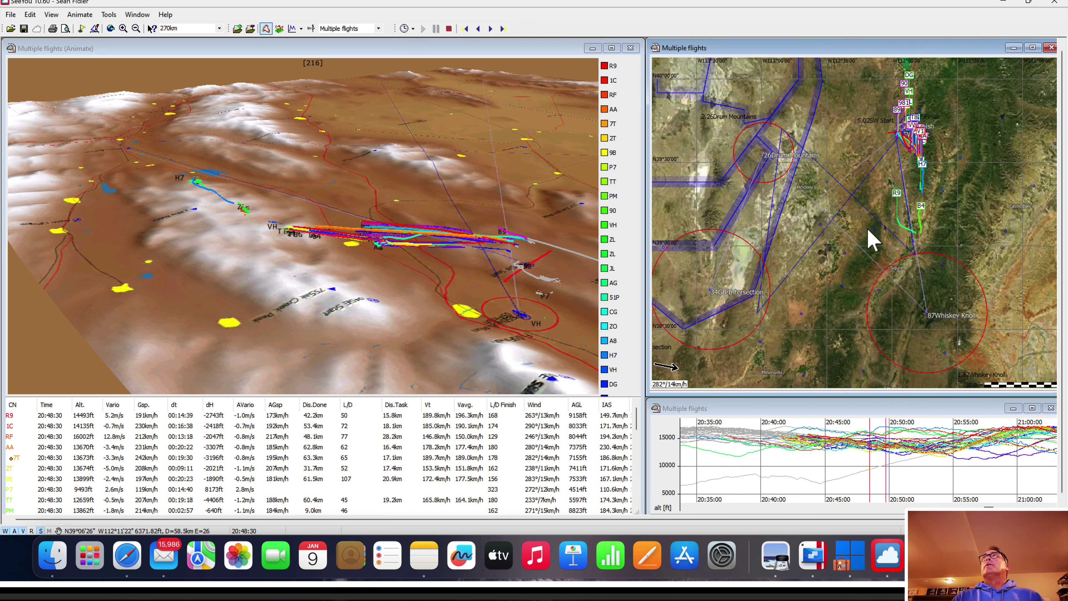
{"action": "left_click_drag", "start_coordinate": [851, 261], "coordinate": [873, 263]}
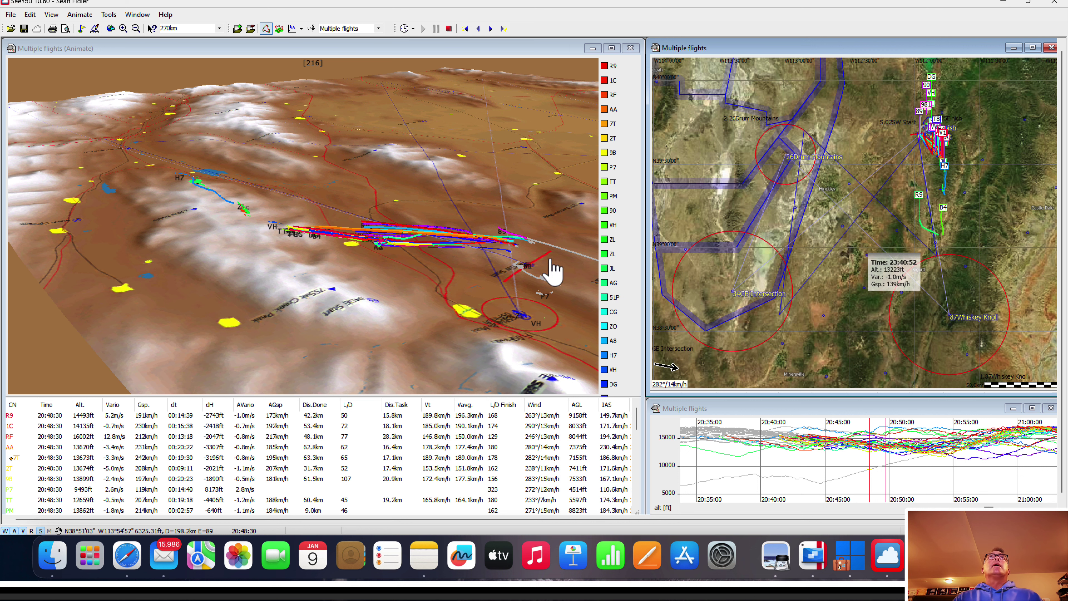
Step: Play the animation on from 20:48:30, pause it at 20:52:29 and examine the glider tracks near 13Big Baldy from several angles in 3D
{"action": "left_click", "coordinate": [422, 83]}
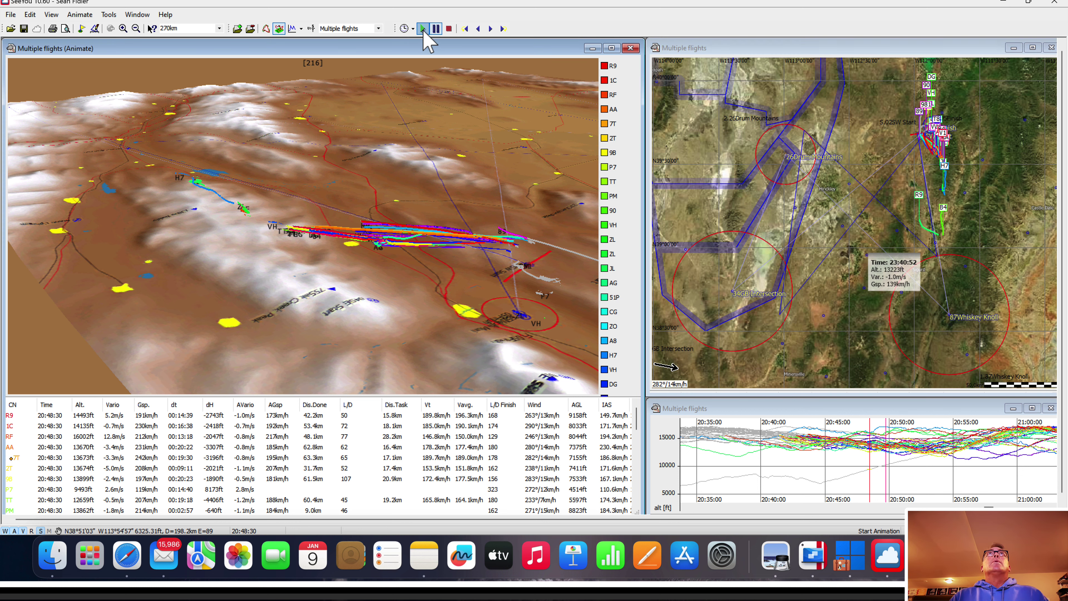
{"action": "left_click", "coordinate": [423, 29]}
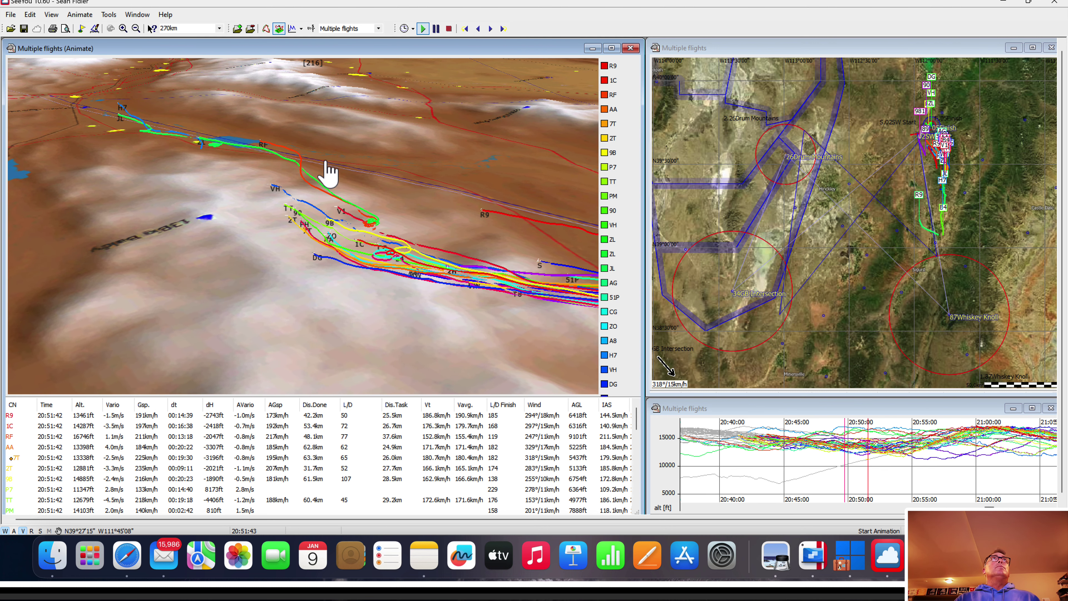
{"action": "left_click", "coordinate": [435, 28]}
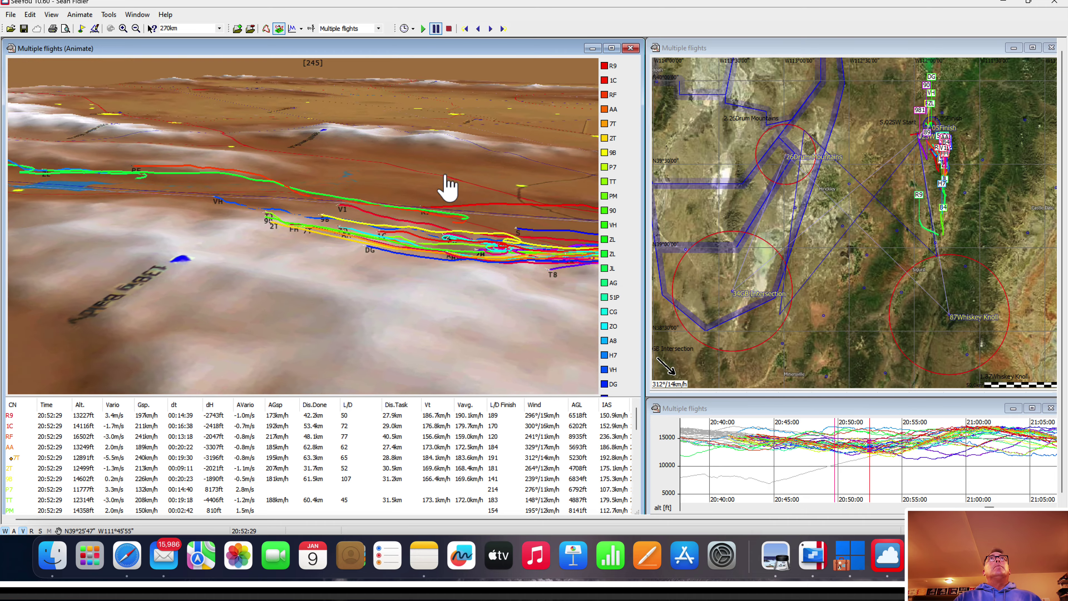
{"action": "left_click_drag", "start_coordinate": [447, 188], "coordinate": [471, 191]}
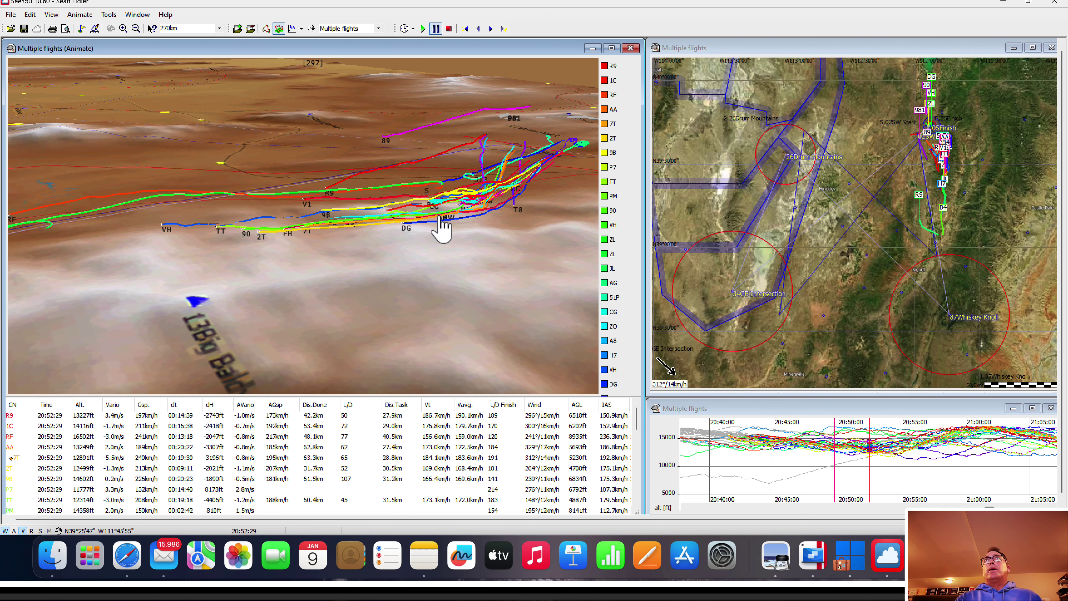
{"action": "left_click_drag", "start_coordinate": [484, 201], "coordinate": [298, 212]}
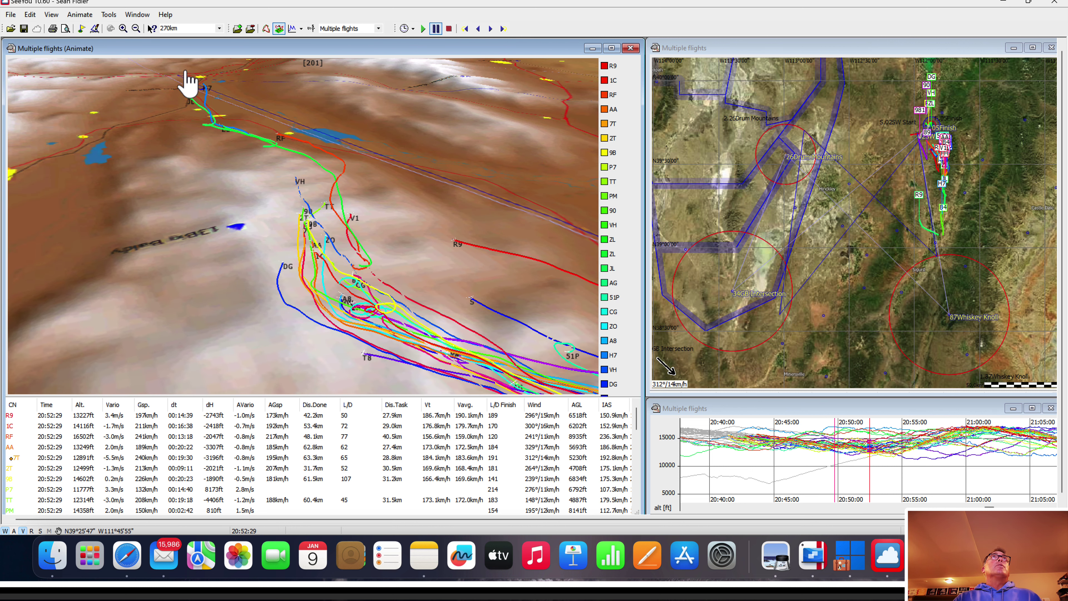
{"action": "left_click_drag", "start_coordinate": [271, 189], "coordinate": [306, 190]}
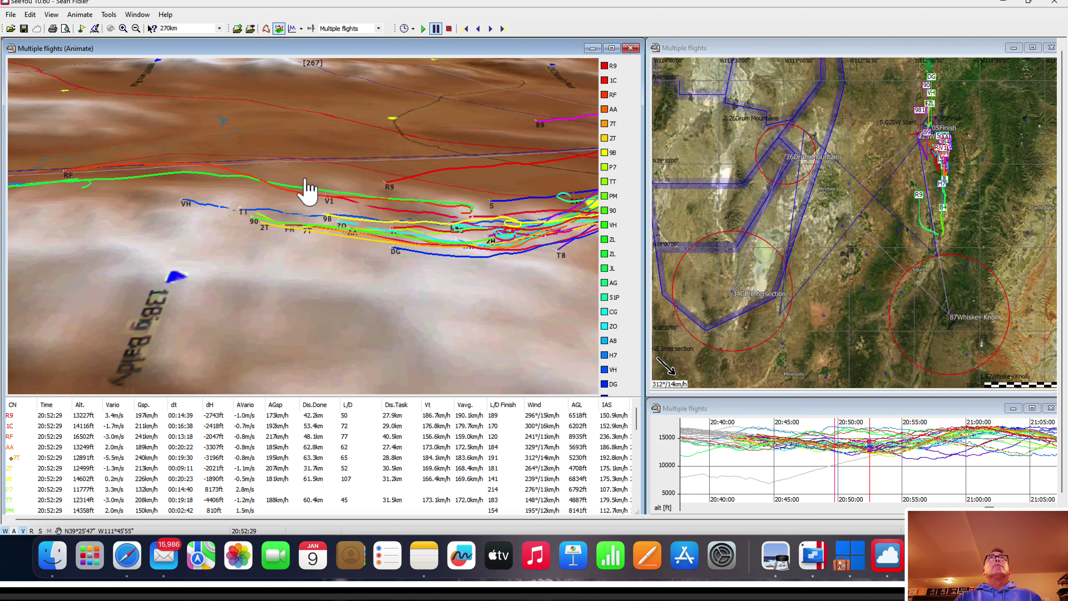
Step: Play the animation on from 20:52:29, pause it at 20:55:21 and examine the gliders thermalling along the ridge near 13Big Baldy
{"action": "left_click", "coordinate": [422, 29]}
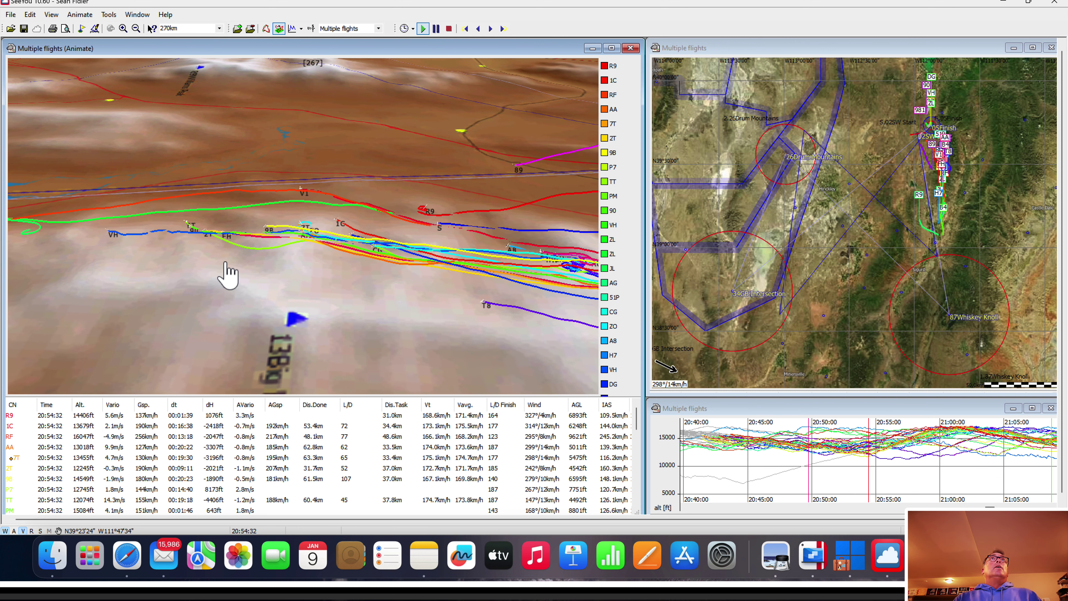
{"action": "left_click", "coordinate": [436, 29]}
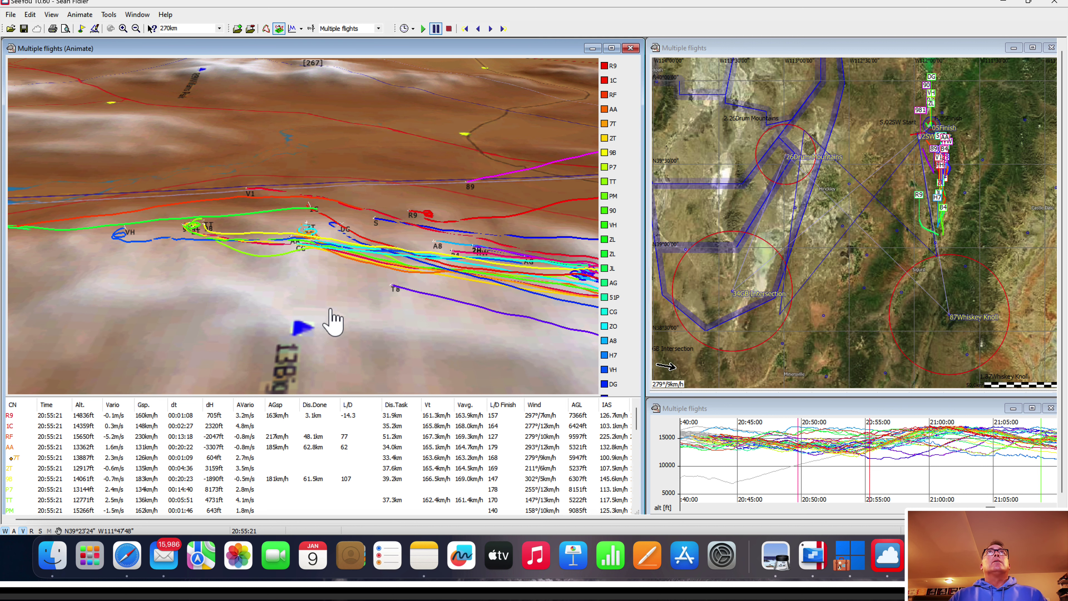
{"action": "scroll", "coordinate": [334, 322], "scroll_direction": "down", "scroll_amount": 2}
{"action": "scroll", "coordinate": [391, 307], "scroll_direction": "down", "scroll_amount": 2}
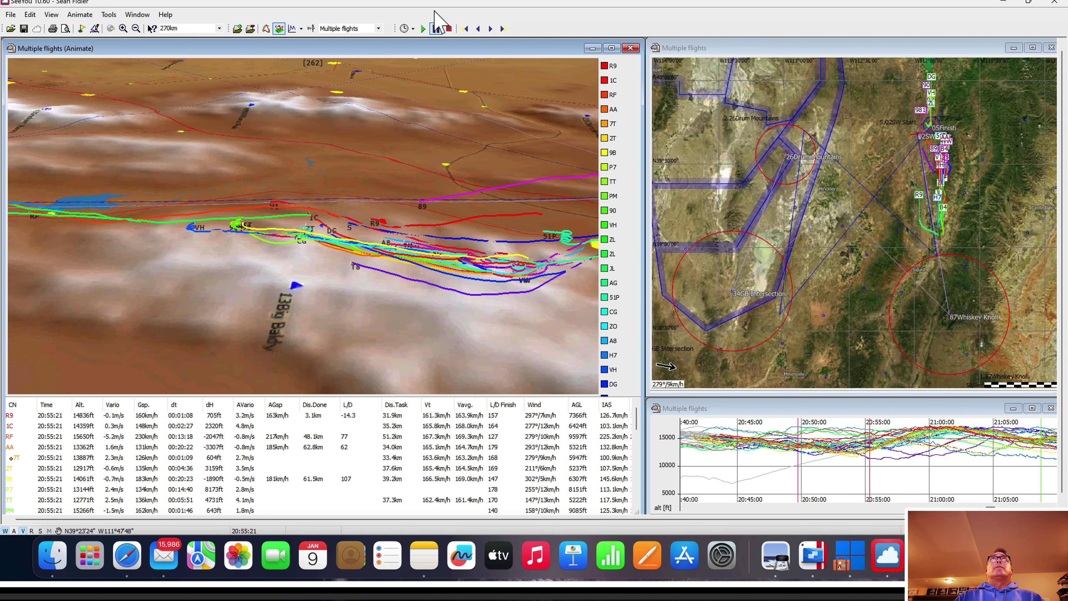
Step: Play the animation on to 21:05:22 and compare the tracks of gliders 1C, R9, 9B, VH and V1 with the main group in 3D
{"action": "left_click", "coordinate": [423, 29]}
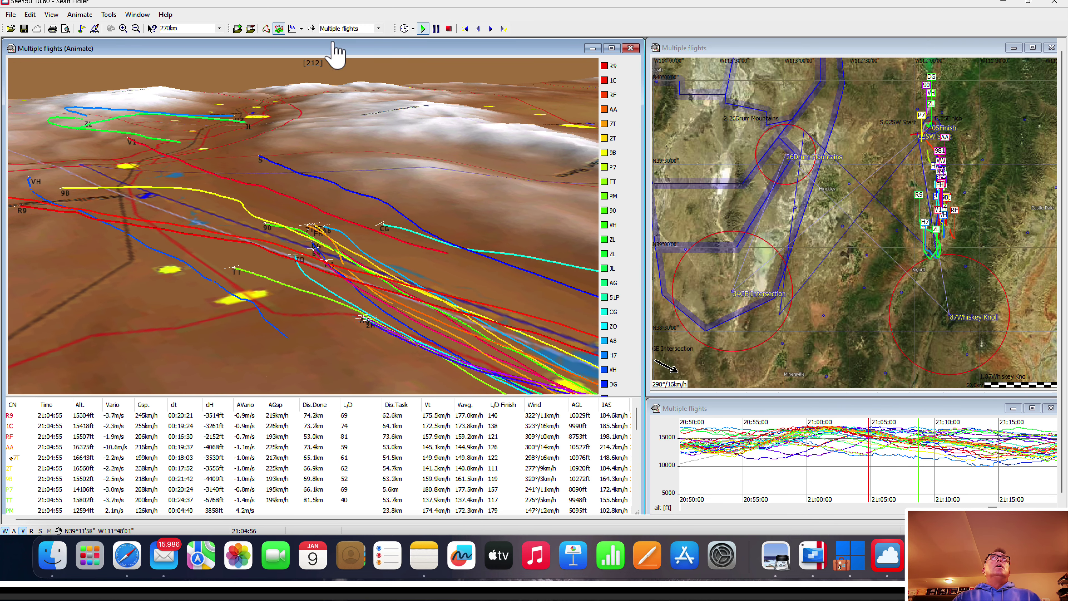
{"action": "left_click", "coordinate": [436, 28]}
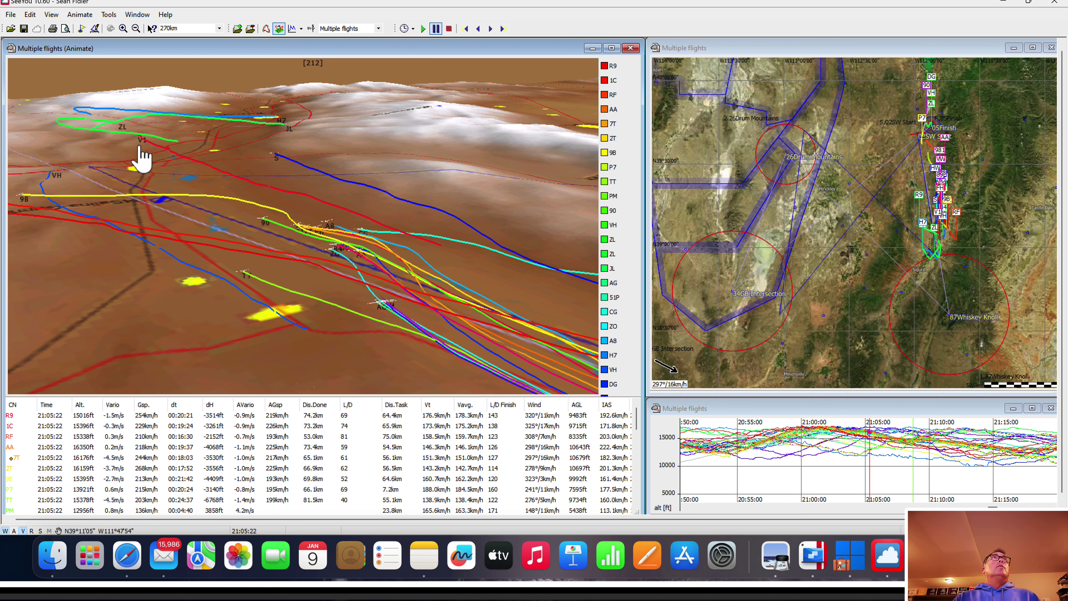
{"action": "left_click_drag", "start_coordinate": [167, 191], "coordinate": [161, 191]}
{"action": "left_click_drag", "start_coordinate": [48, 205], "coordinate": [46, 202]}
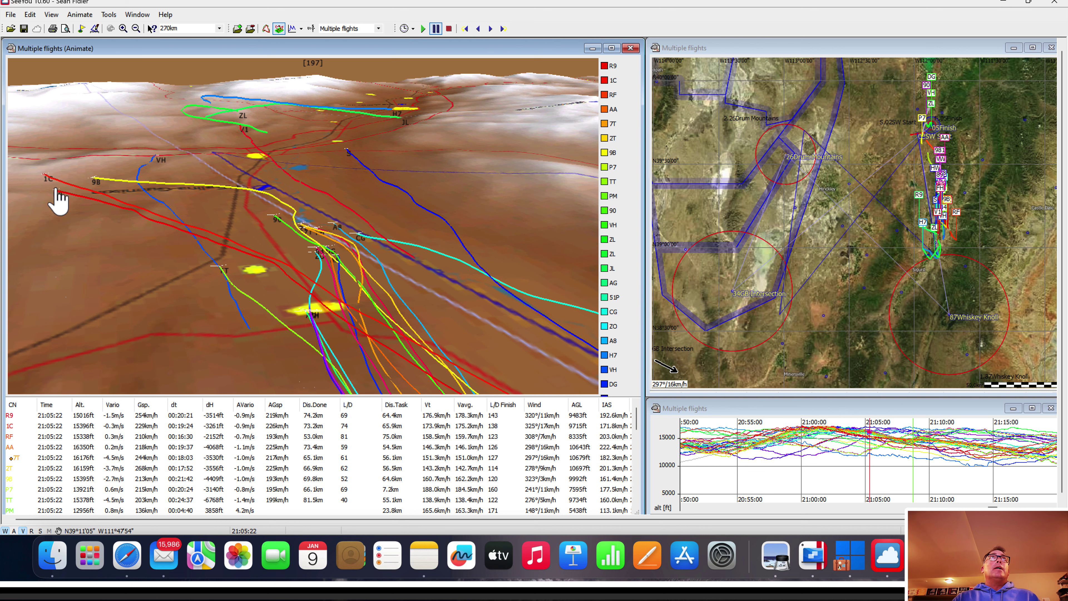
{"action": "left_click_drag", "start_coordinate": [115, 231], "coordinate": [105, 225]}
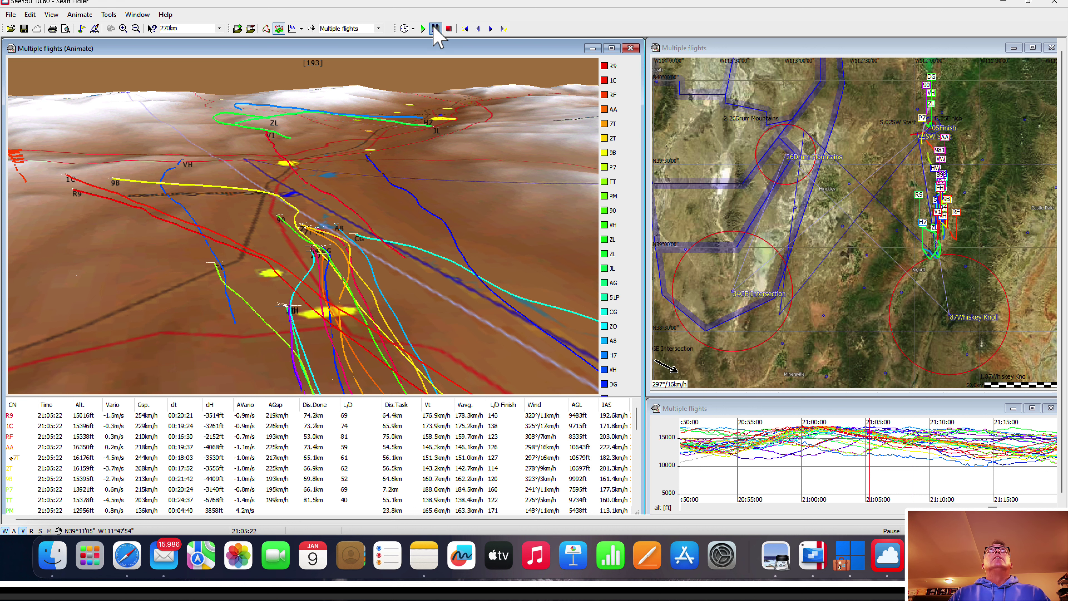
Step: Play the animation on to 21:09:27 while inspecting the edge of the 87Whiskey Knoll circle on the map and the lead group in 3D
{"action": "left_click", "coordinate": [423, 28]}
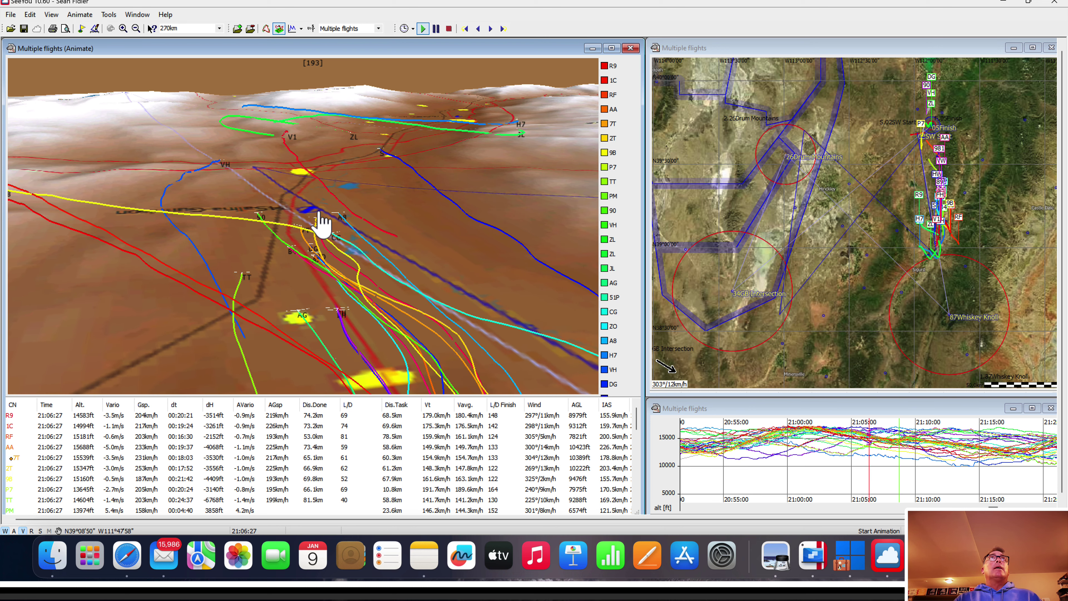
{"action": "left_click_drag", "start_coordinate": [942, 280], "coordinate": [872, 248]}
{"action": "scroll", "coordinate": [872, 249], "scroll_direction": "up", "scroll_amount": 5}
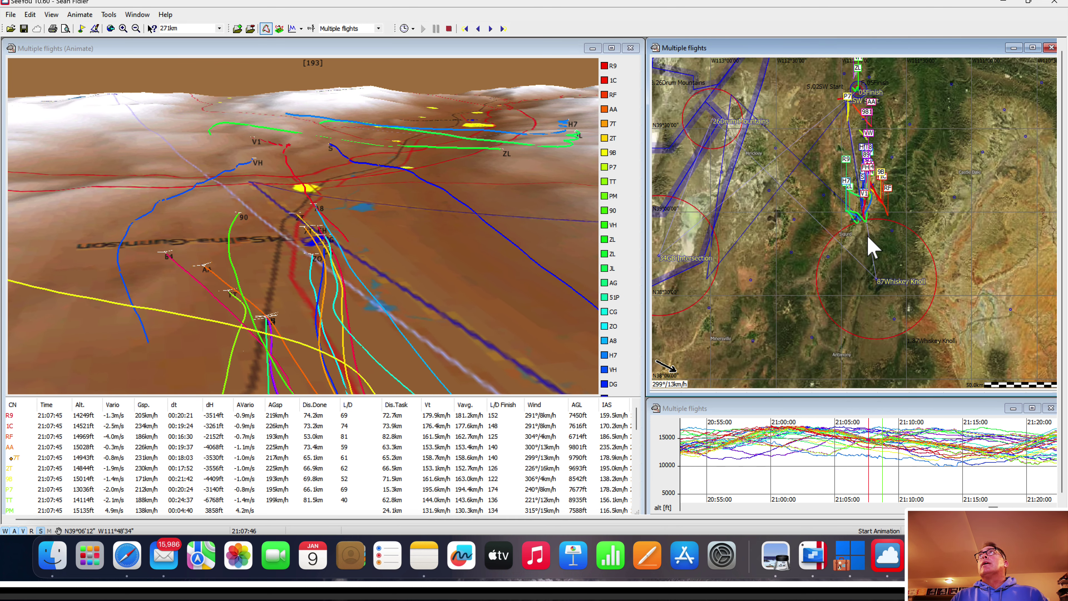
{"action": "scroll", "coordinate": [871, 244], "scroll_direction": "up", "scroll_amount": 2}
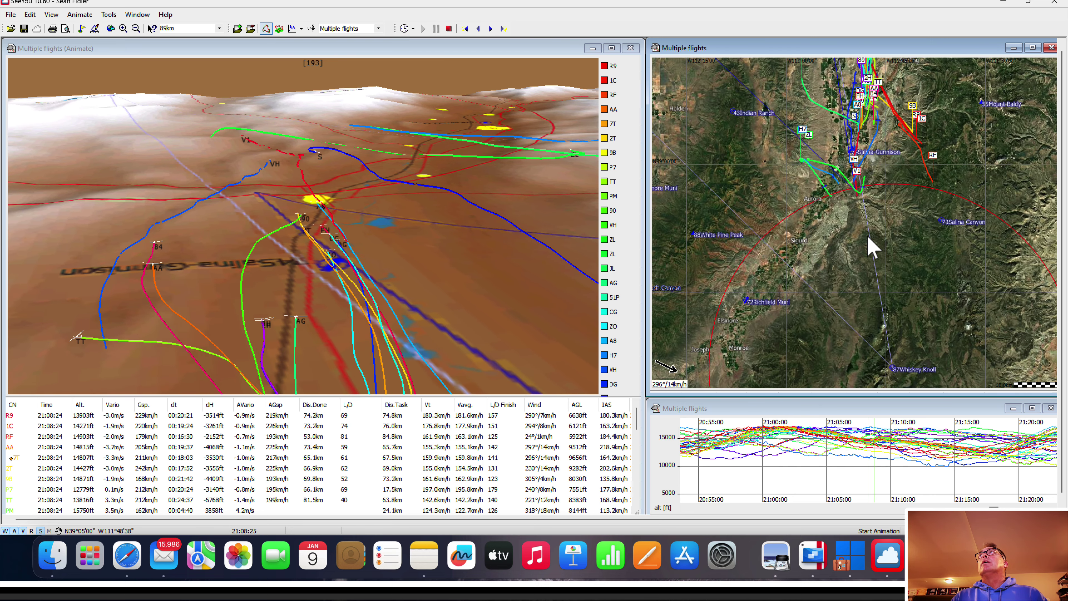
{"action": "left_click", "coordinate": [400, 90]}
{"action": "scroll", "coordinate": [370, 167], "scroll_direction": "up", "scroll_amount": 5}
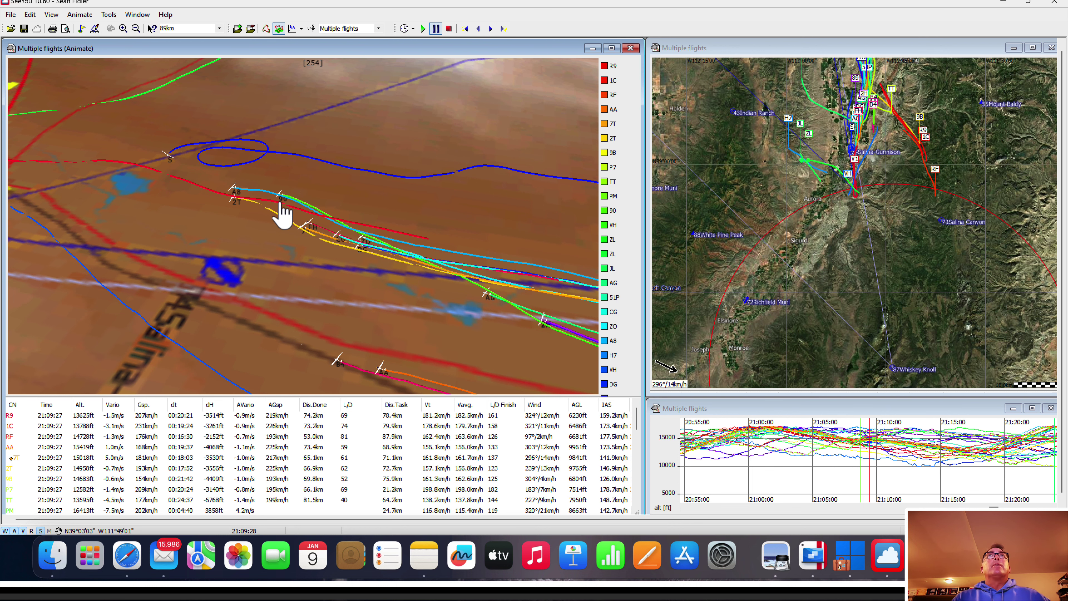
Step: Examine the gliders' spread around Salina-Gunnison in 3D and their approach to the whole 87Whiskey Knoll circle on the satellite map
{"action": "left_click_drag", "start_coordinate": [307, 227], "coordinate": [256, 236]}
{"action": "scroll", "coordinate": [255, 236], "scroll_direction": "down", "scroll_amount": 3}
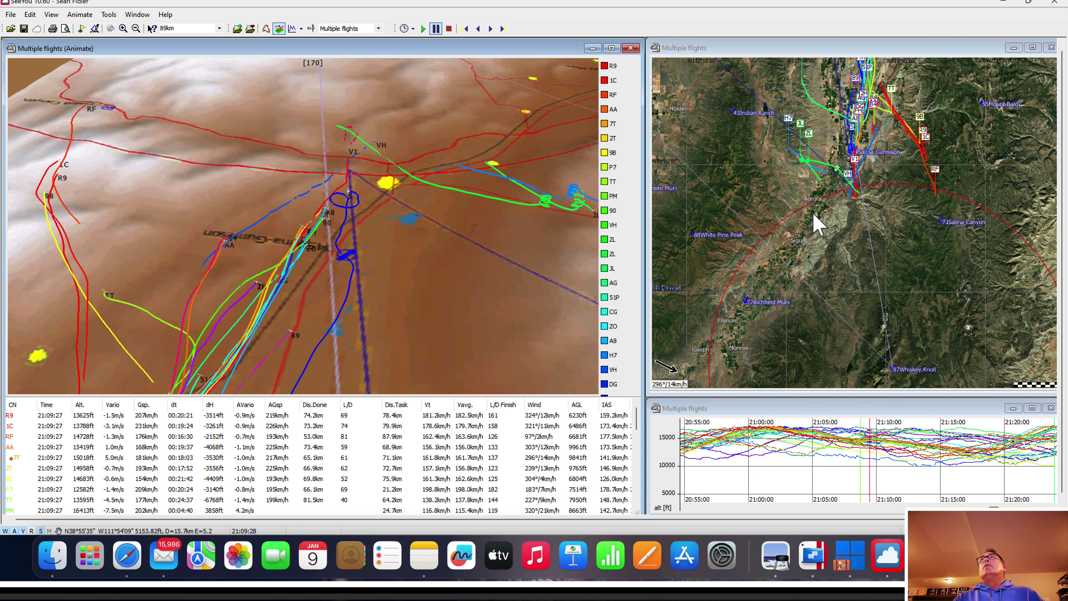
{"action": "scroll", "coordinate": [815, 223], "scroll_direction": "down", "scroll_amount": 2}
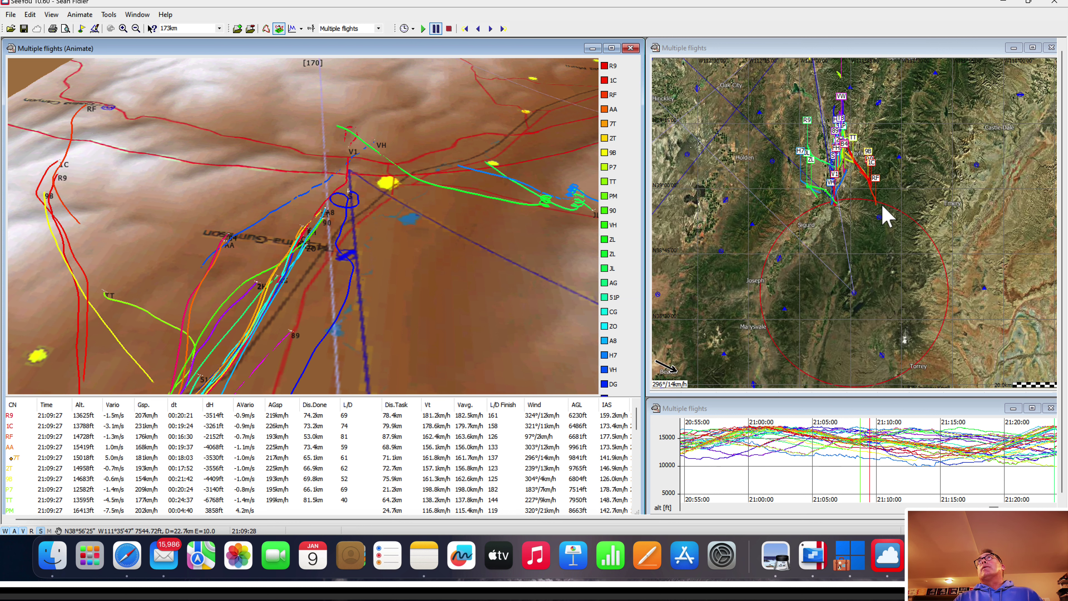
{"action": "left_click_drag", "start_coordinate": [338, 245], "coordinate": [250, 275]}
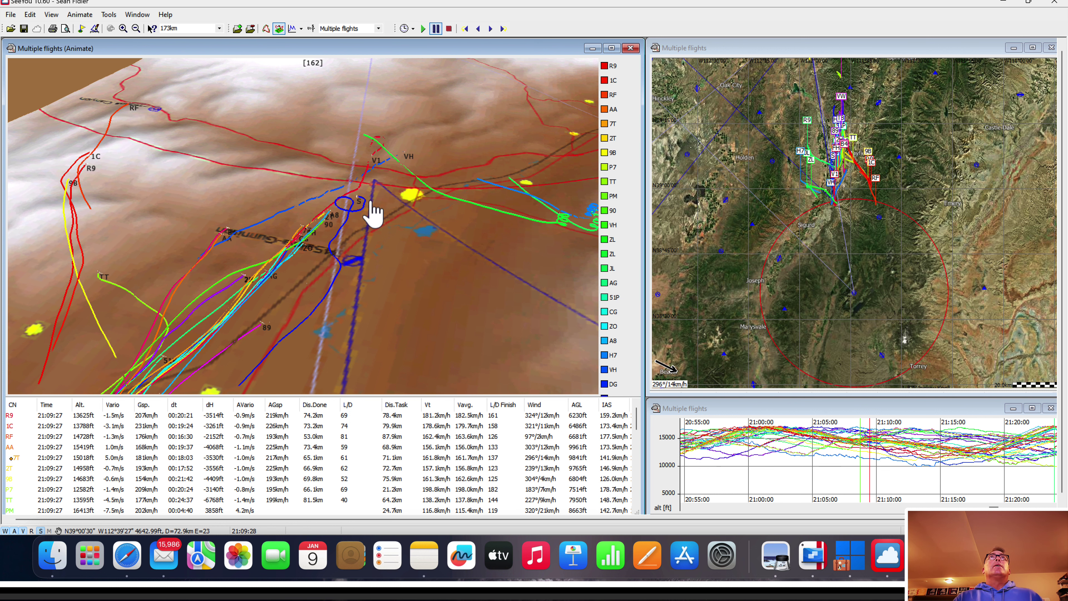
Step: Compare the mountain route of gliders RF, 1C, R9 and 9B with the valley group near Salina-Gunnison in the 3D view
{"action": "scroll", "coordinate": [322, 225], "scroll_direction": "down", "scroll_amount": 3}
{"action": "scroll", "coordinate": [304, 276], "scroll_direction": "up", "scroll_amount": 1}
{"action": "scroll", "coordinate": [302, 278], "scroll_direction": "up", "scroll_amount": 1}
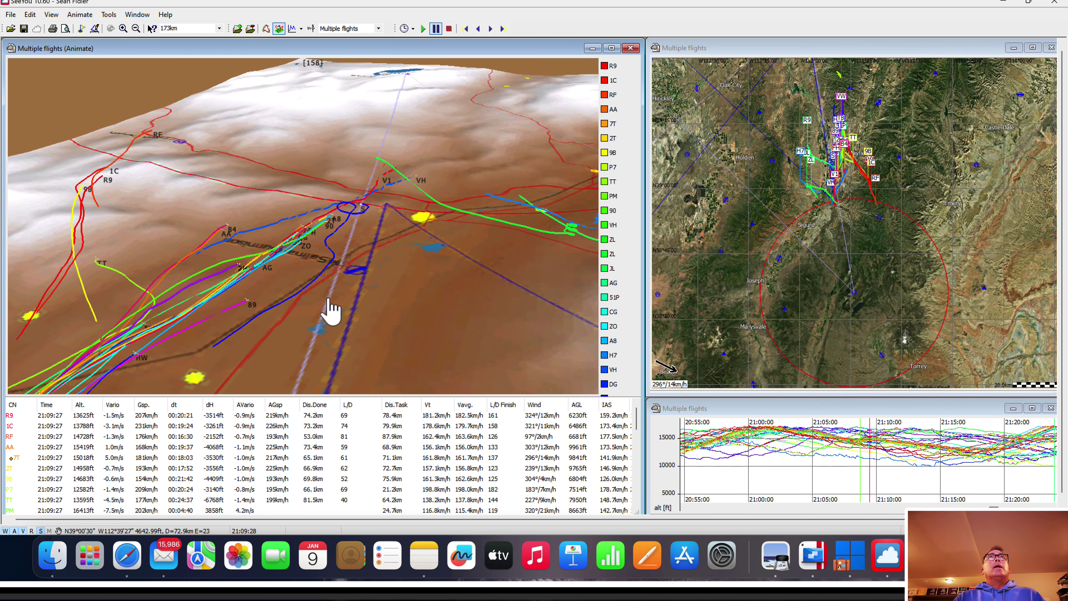
{"action": "scroll", "coordinate": [317, 306], "scroll_direction": "up", "scroll_amount": 3}
{"action": "scroll", "coordinate": [322, 309], "scroll_direction": "up", "scroll_amount": 3}
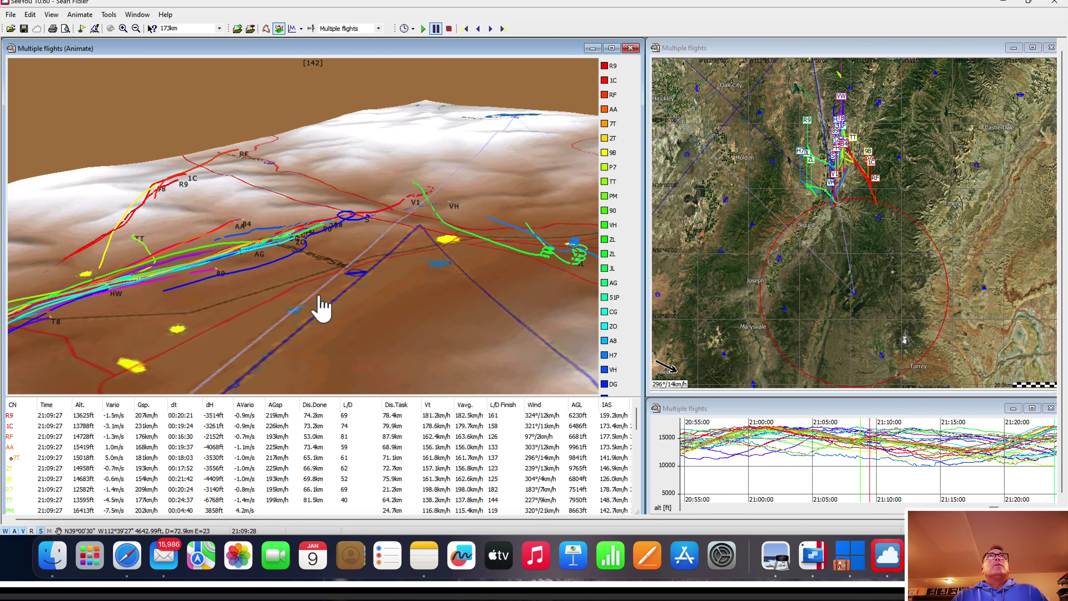
{"action": "scroll", "coordinate": [327, 298], "scroll_direction": "up", "scroll_amount": 1}
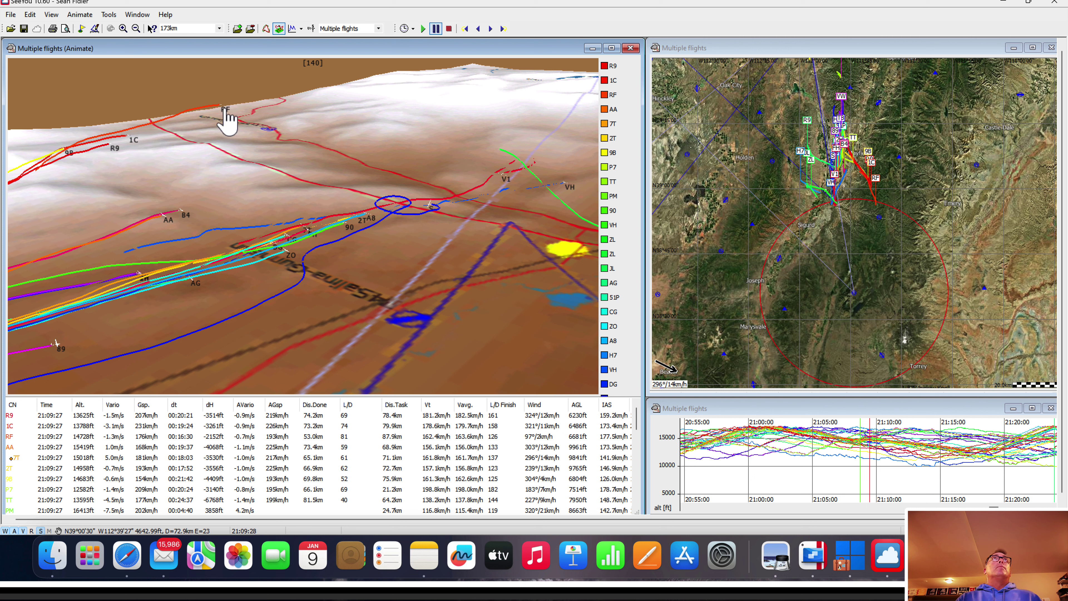
{"action": "scroll", "coordinate": [169, 178], "scroll_direction": "down", "scroll_amount": 3}
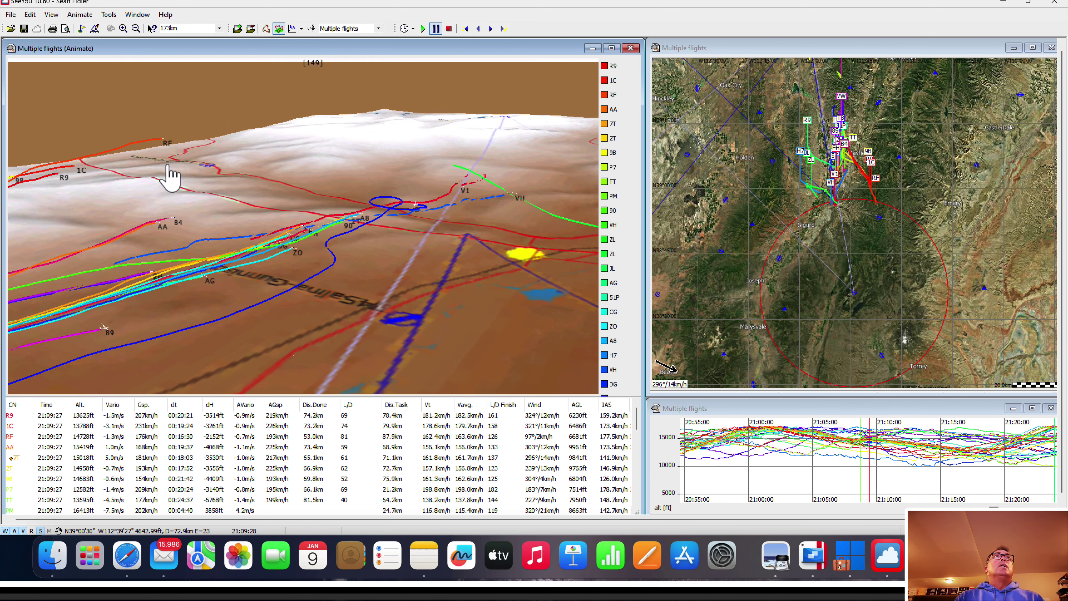
{"action": "scroll", "coordinate": [170, 176], "scroll_direction": "down", "scroll_amount": 1}
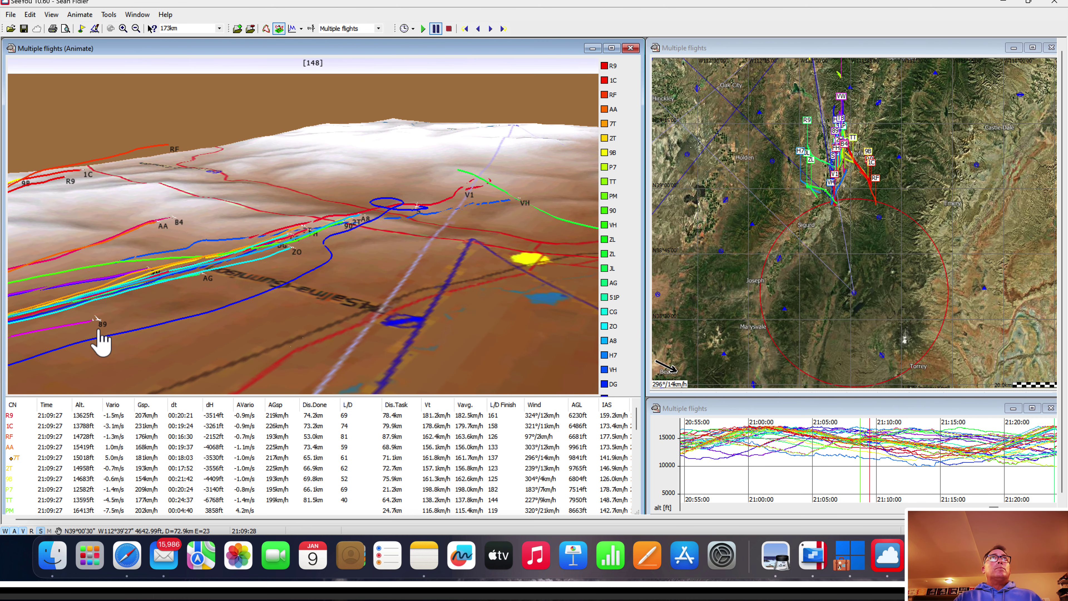
{"action": "scroll", "coordinate": [212, 302], "scroll_direction": "up", "scroll_amount": 2}
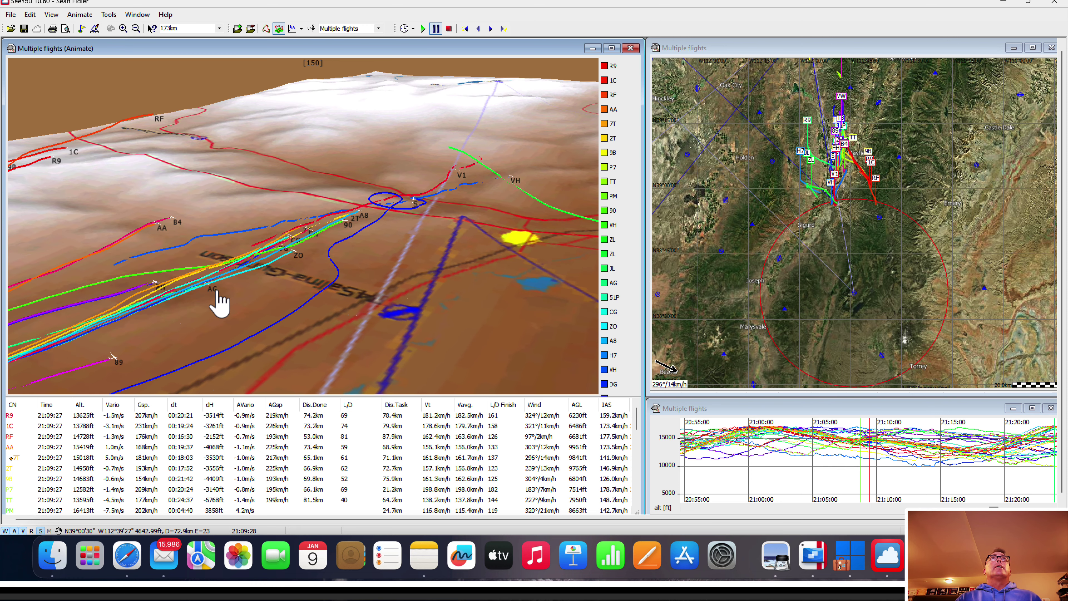
Step: Play the animation on from 21:09:27, pause it at 21:15:59 and examine the tracks of VH, A8 and the group behind them in 3D
{"action": "left_click", "coordinate": [425, 27]}
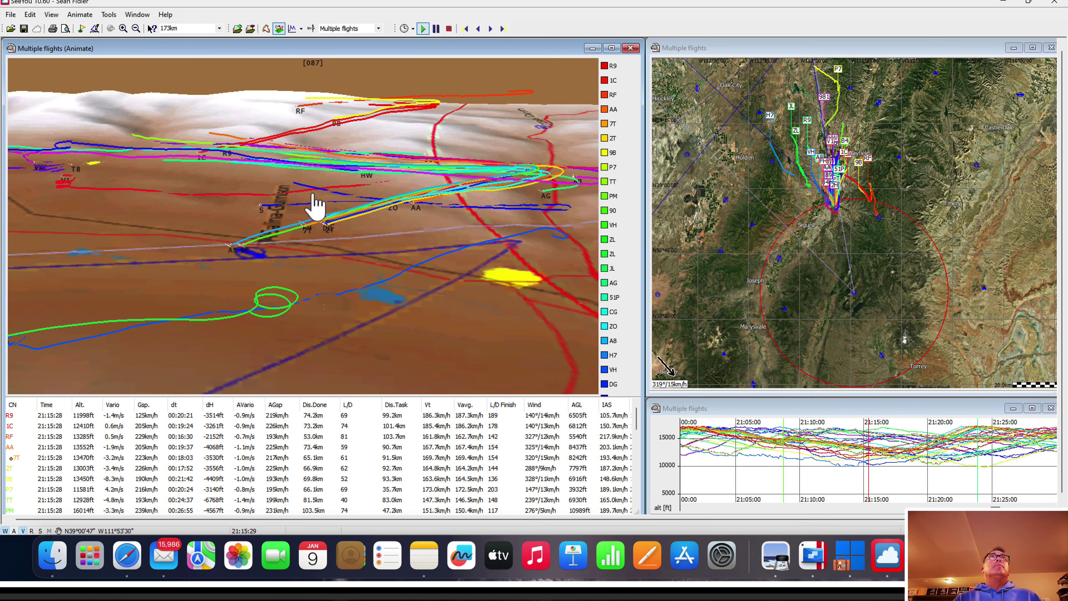
{"action": "left_click", "coordinate": [435, 28]}
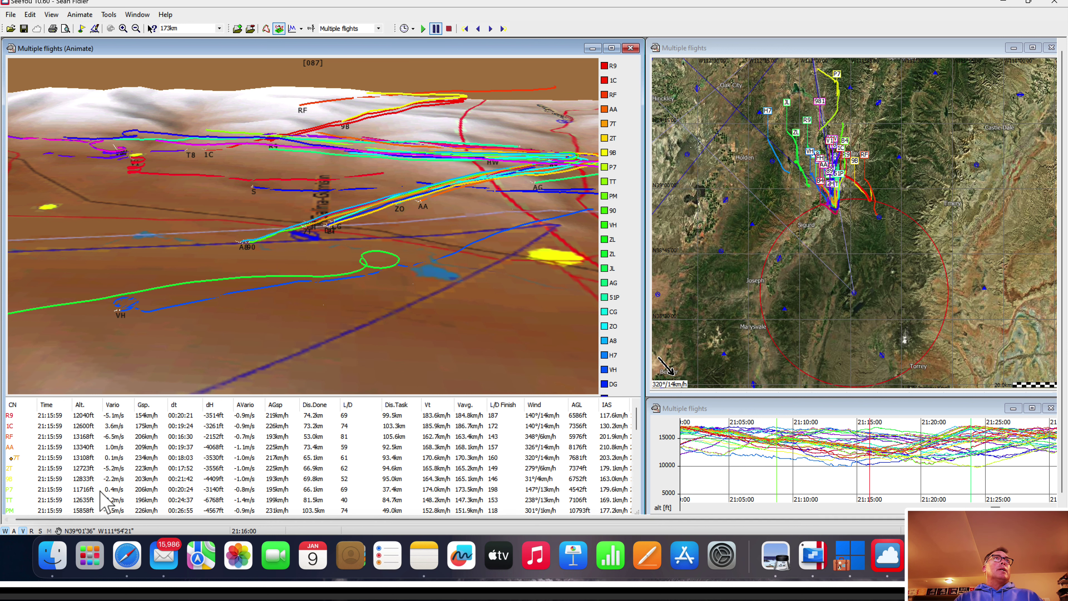
{"action": "left_click_drag", "start_coordinate": [190, 298], "coordinate": [141, 288]}
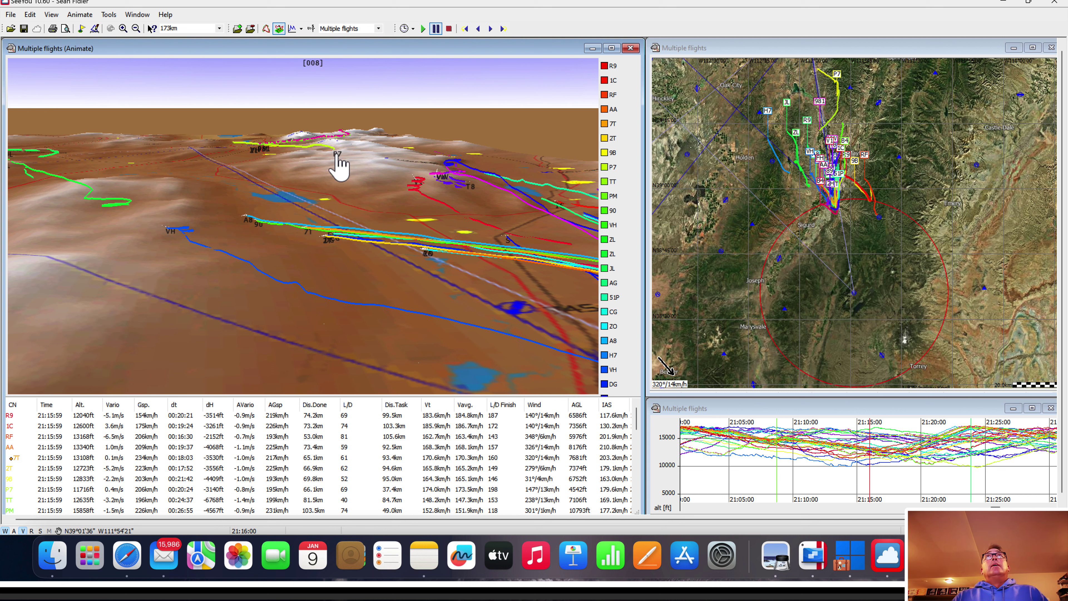
Step: Compare the lead group's line with those of VH, JL, ZL and the gliders around VW and T8 in the 3D view
{"action": "left_click_drag", "start_coordinate": [329, 214], "coordinate": [332, 221]}
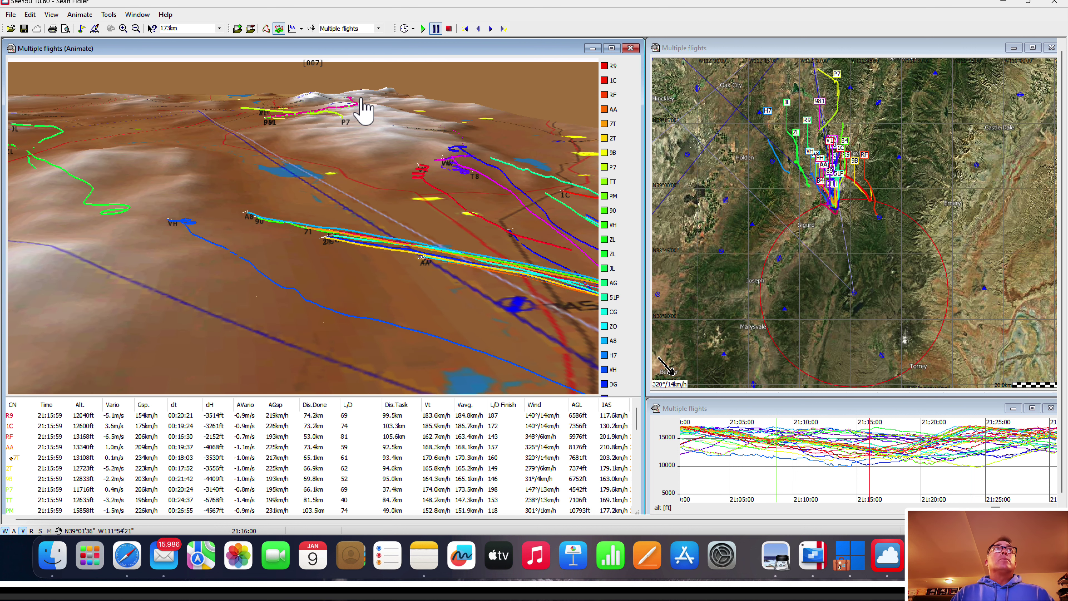
{"action": "left_click_drag", "start_coordinate": [271, 230], "coordinate": [248, 237]}
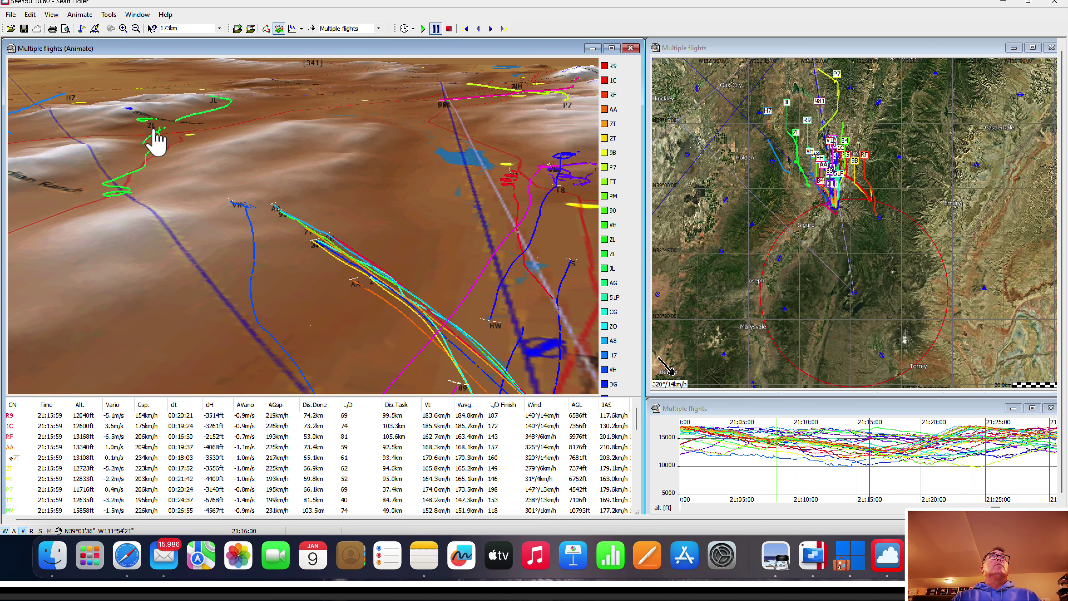
{"action": "left_click_drag", "start_coordinate": [255, 231], "coordinate": [299, 246]}
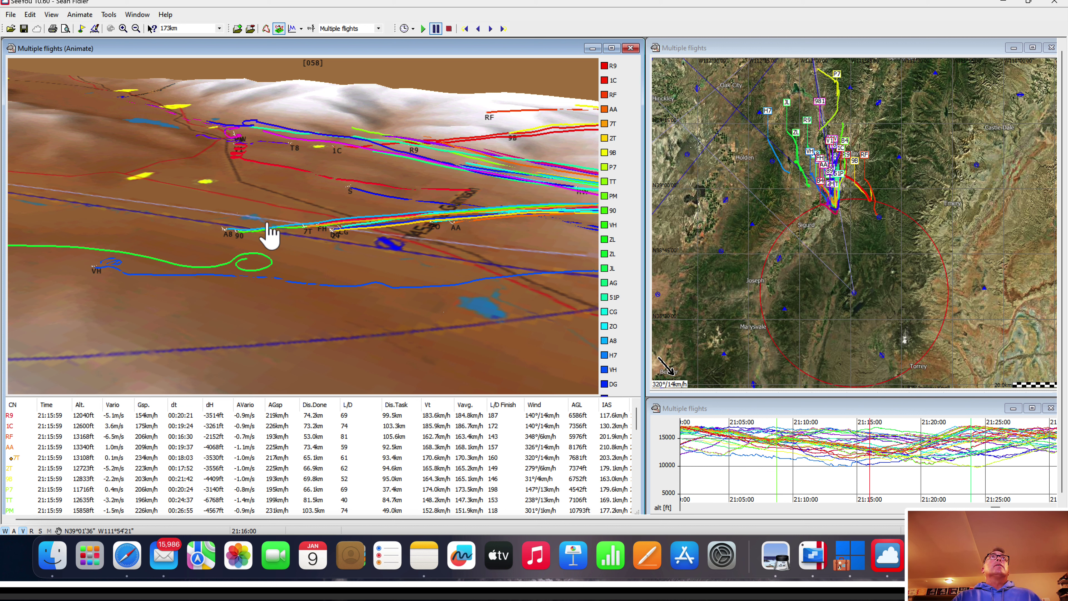
Step: Play the animation on to 21:24:52 and examine the shared climb and the gliders leaving it in 3D
{"action": "left_click", "coordinate": [423, 28]}
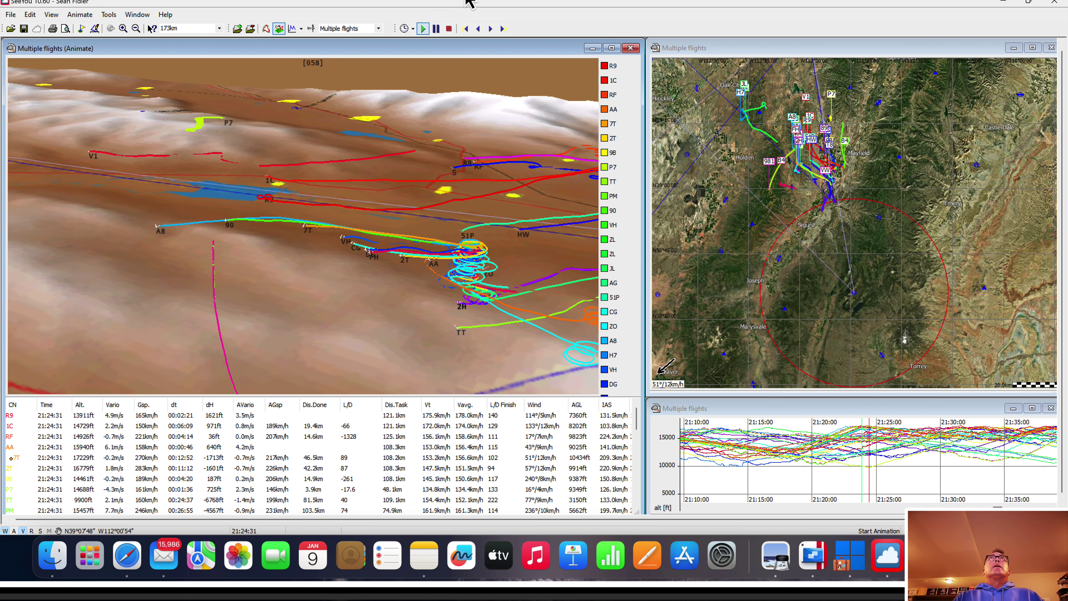
{"action": "left_click", "coordinate": [437, 28]}
{"action": "left_click_drag", "start_coordinate": [326, 219], "coordinate": [317, 195]}
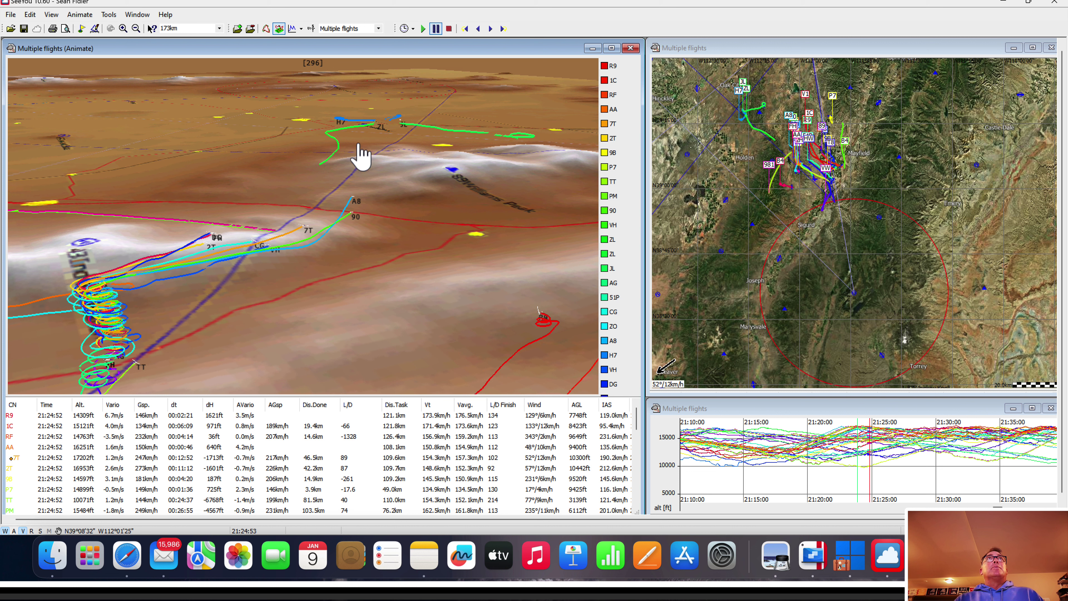
Step: Play the animation on to 21:29:04 and examine the tracks of A8, 90 and the group near 89Williams Peak from several angles in 3D
{"action": "left_click", "coordinate": [423, 29]}
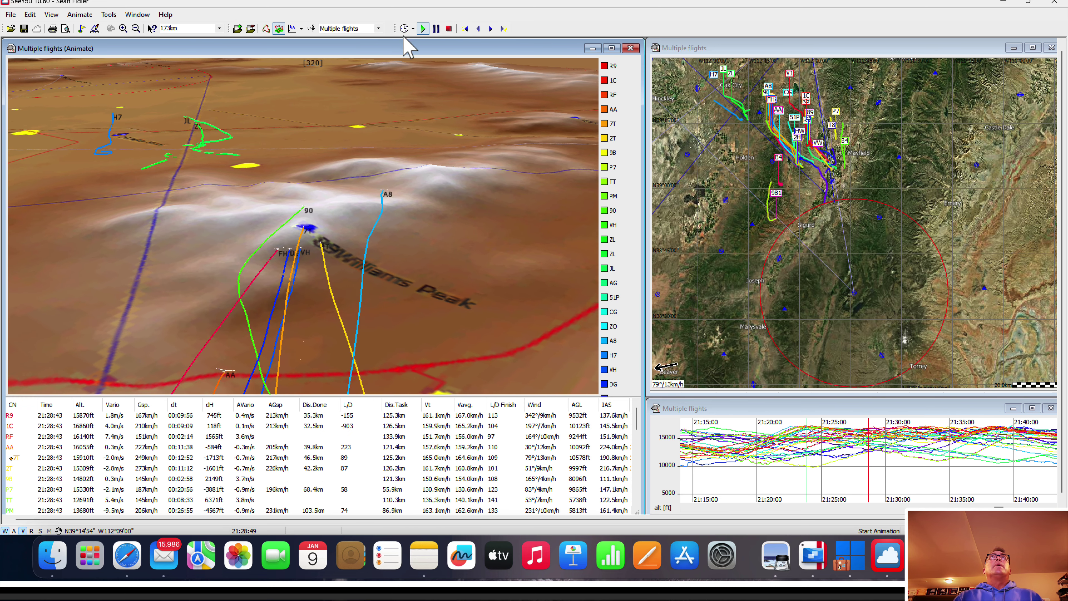
{"action": "left_click", "coordinate": [437, 30]}
{"action": "left_click_drag", "start_coordinate": [323, 259], "coordinate": [356, 240]}
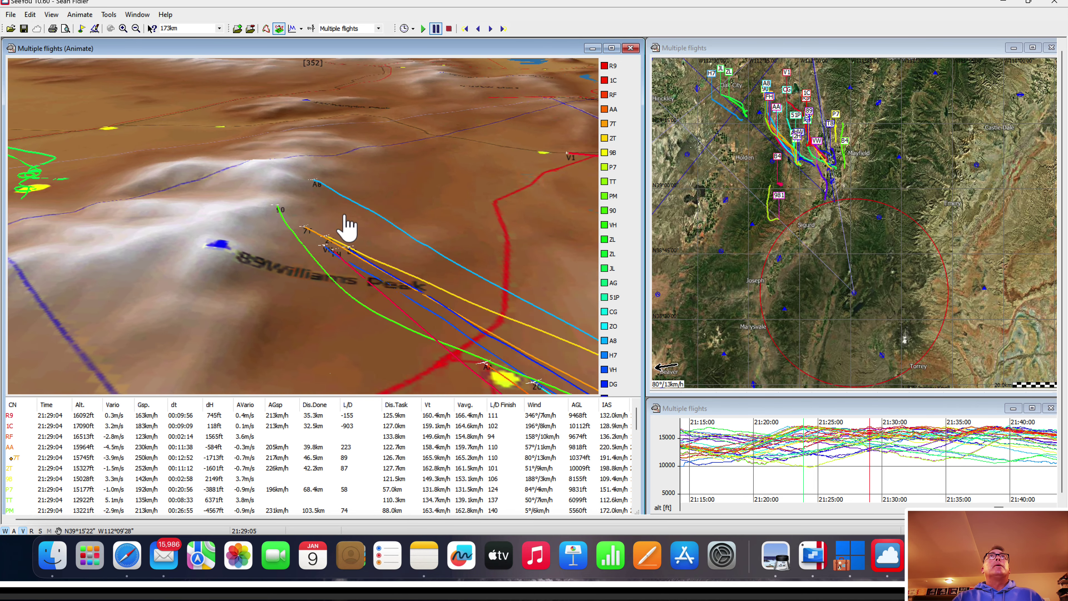
{"action": "left_click_drag", "start_coordinate": [344, 215], "coordinate": [348, 215]}
{"action": "left_click_drag", "start_coordinate": [286, 248], "coordinate": [278, 252]}
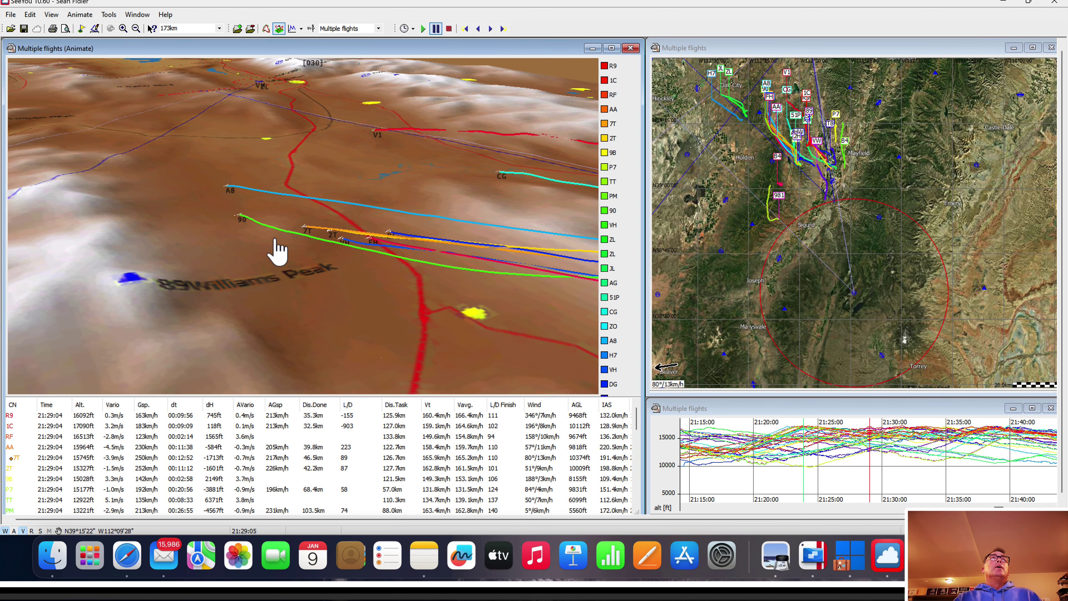
Step: Play the animation on to 21:31:57 and compare the group near 89Williams Peak with 1C, R9, CG and V1 in 3D and the flight data table
{"action": "left_click", "coordinate": [424, 28]}
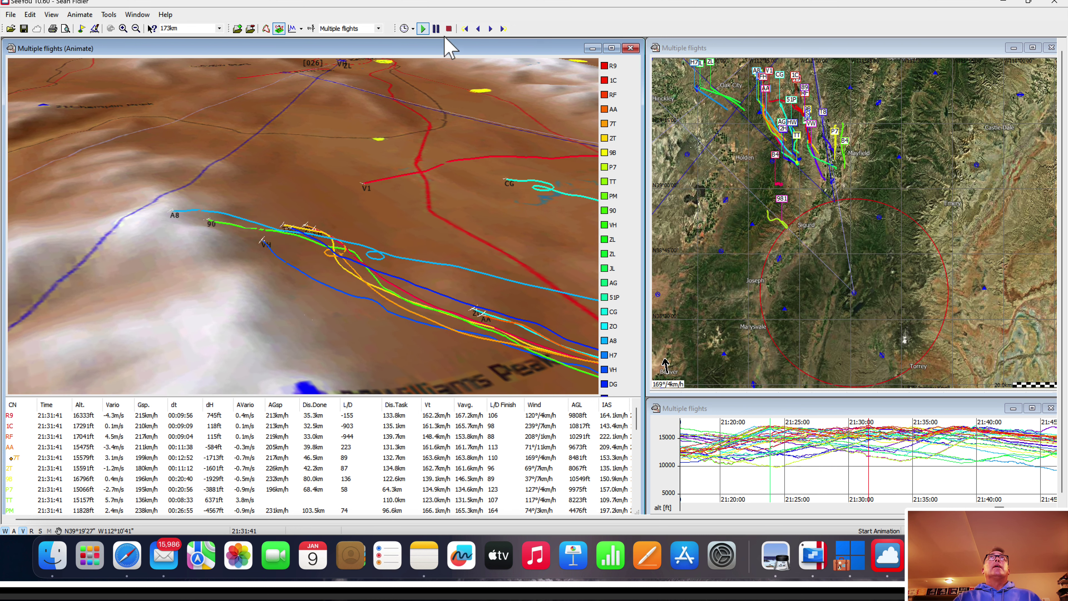
{"action": "left_click", "coordinate": [436, 28]}
{"action": "left_click_drag", "start_coordinate": [364, 227], "coordinate": [222, 219]}
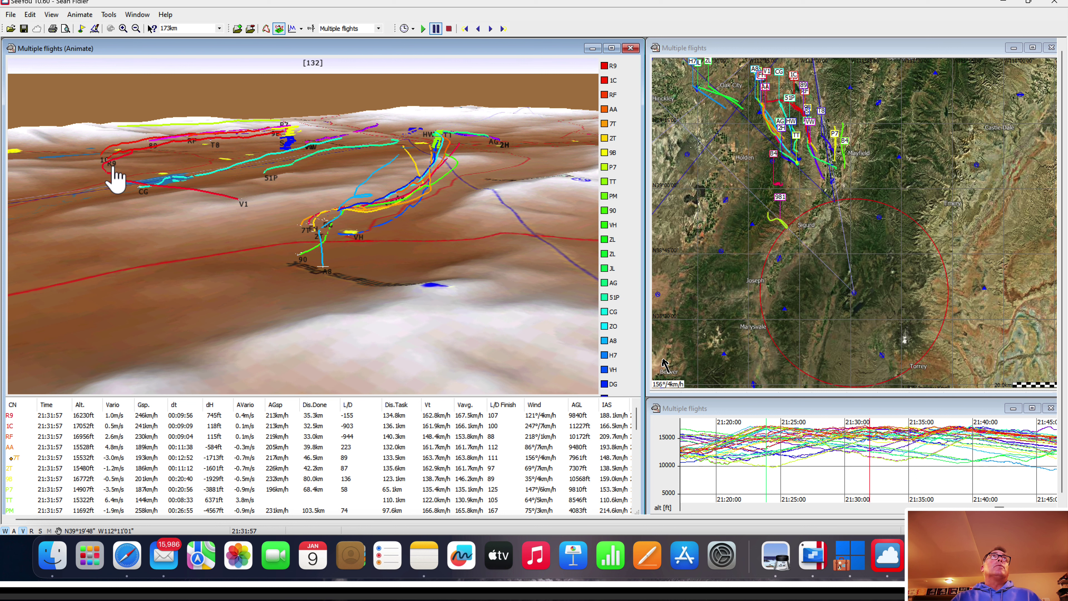
{"action": "scroll", "coordinate": [21, 427], "scroll_direction": "down", "scroll_amount": 1}
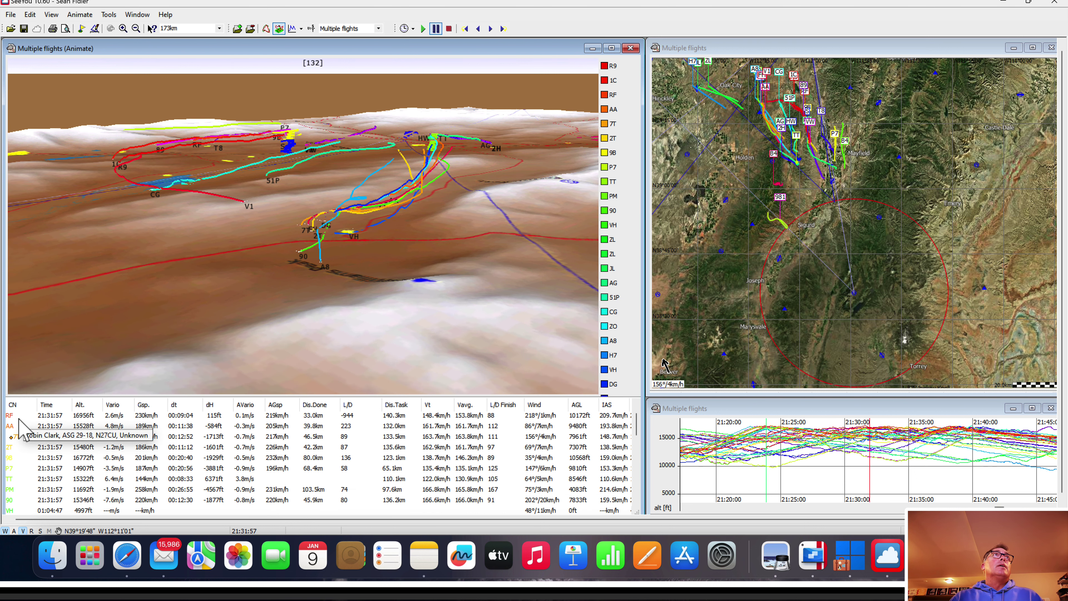
{"action": "scroll", "coordinate": [638, 431], "scroll_direction": "up", "scroll_amount": 1}
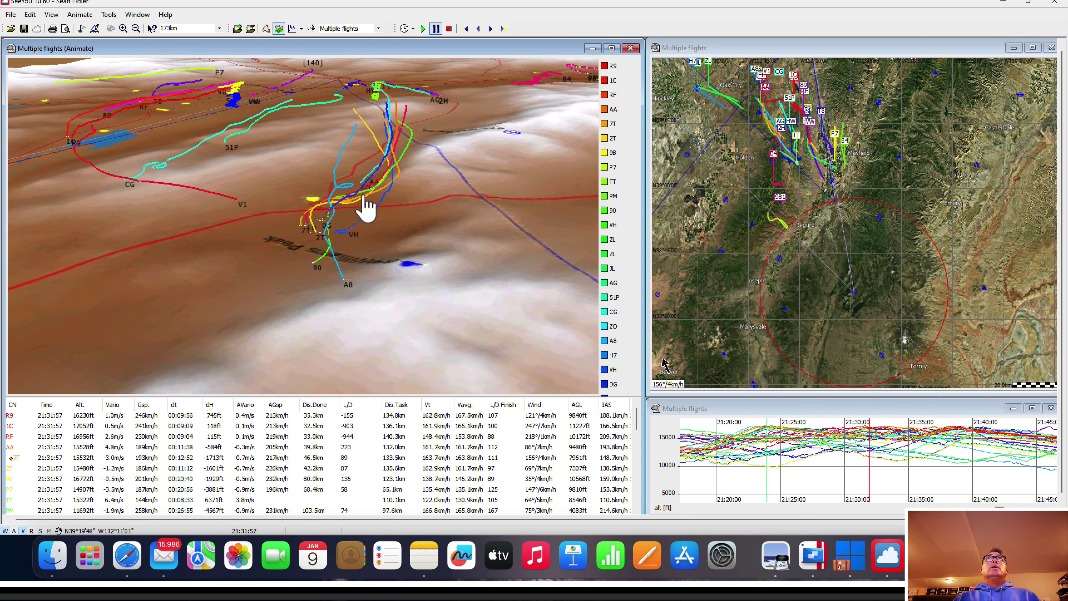
Step: Play the animation on to 21:35:08 and examine the spread of the whole field and the split between A8, DG and the 7T group
{"action": "left_click", "coordinate": [424, 34]}
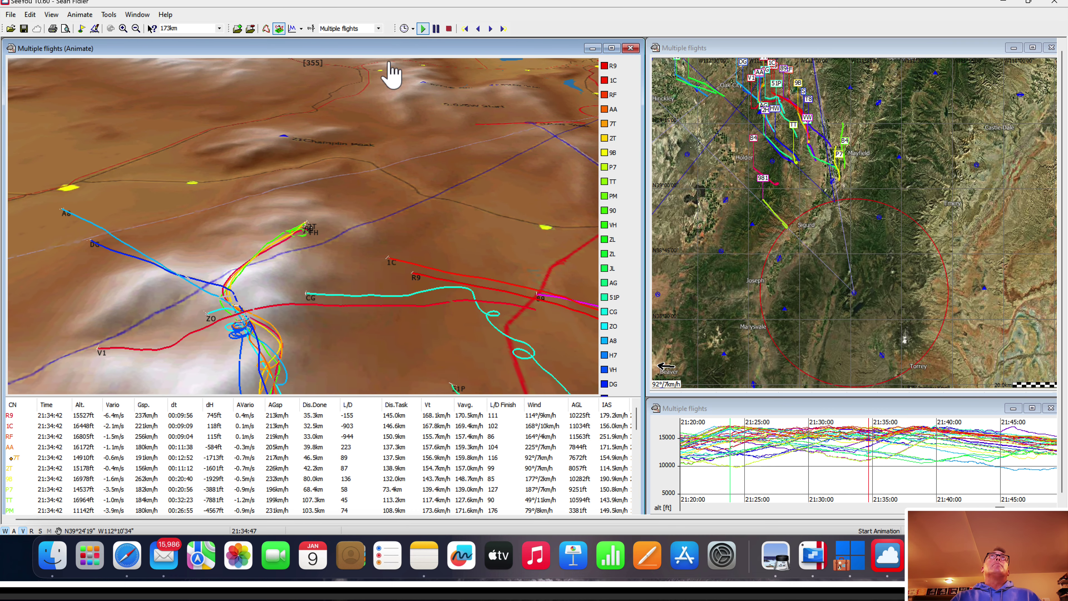
{"action": "left_click", "coordinate": [436, 29]}
{"action": "left_click_drag", "start_coordinate": [395, 135], "coordinate": [290, 238]}
{"action": "scroll", "coordinate": [290, 238], "scroll_direction": "down", "scroll_amount": 6}
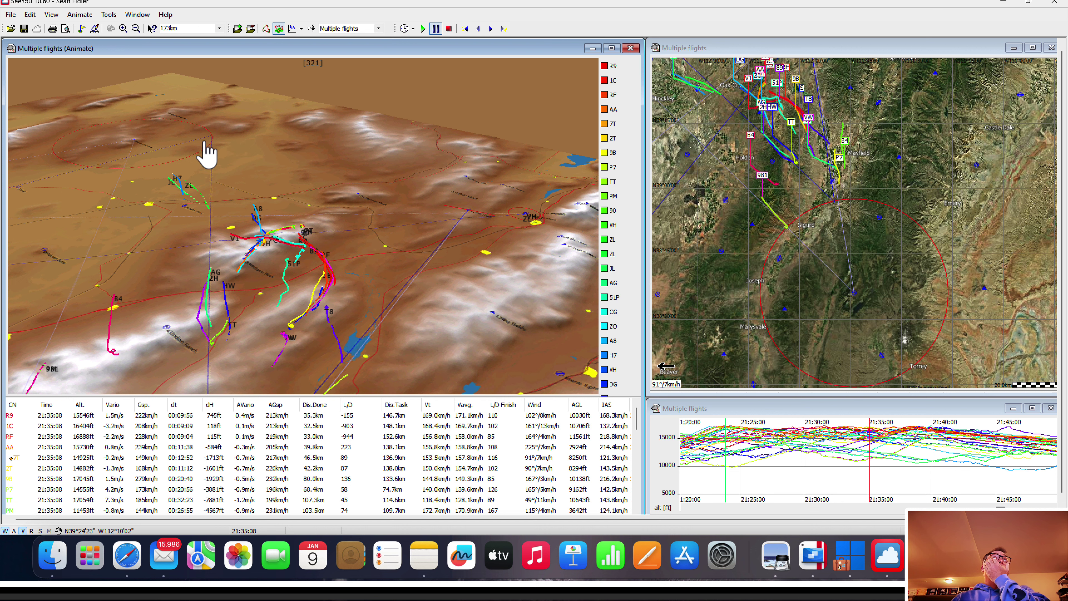
{"action": "left_click_drag", "start_coordinate": [278, 252], "coordinate": [290, 261]}
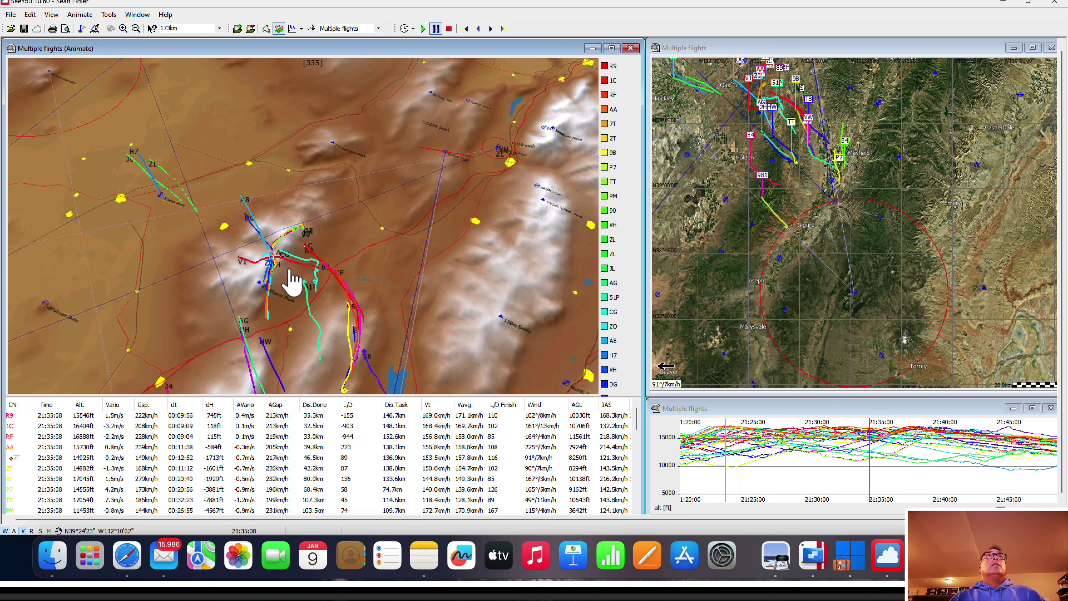
{"action": "scroll", "coordinate": [289, 261], "scroll_direction": "up", "scroll_amount": 6}
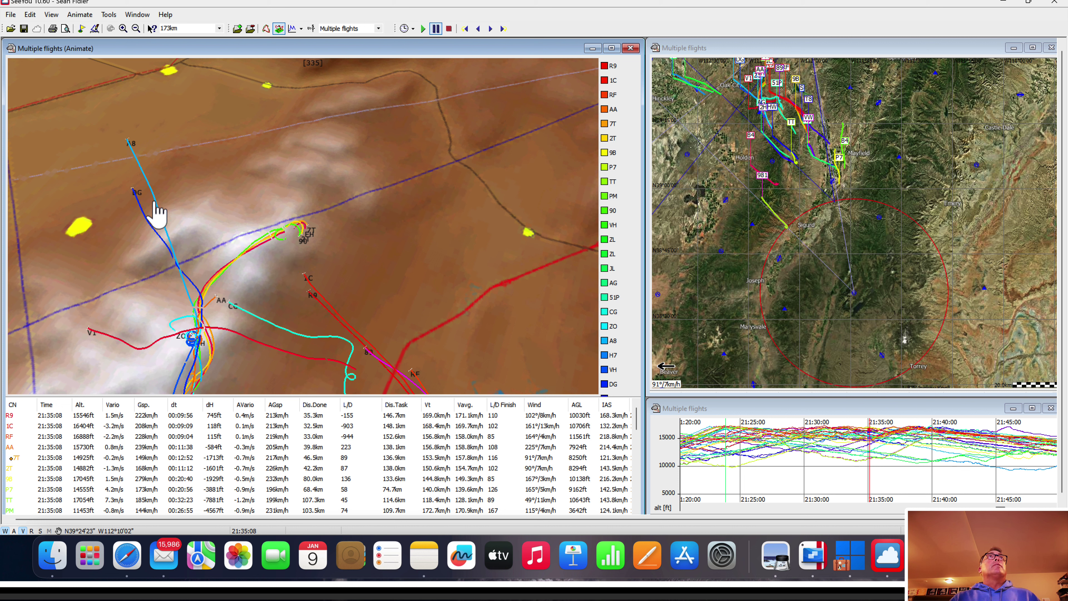
{"action": "left_click_drag", "start_coordinate": [320, 243], "coordinate": [334, 239]}
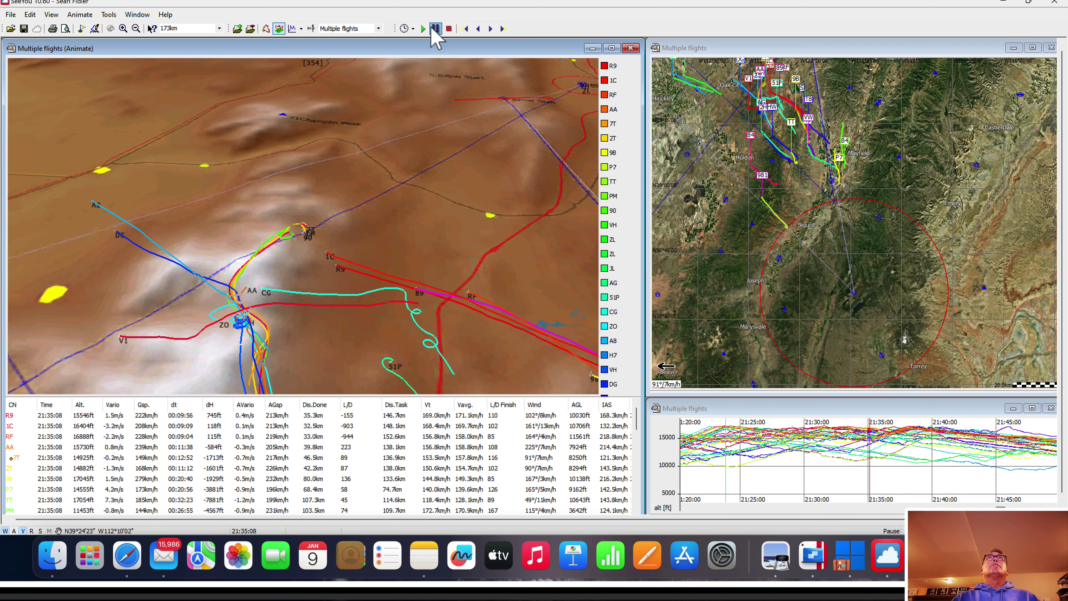
Step: Play the animation on to 21:37:30 and inspect the climb used by 1C, RF and the 7T group from low and high 3D angles
{"action": "left_click", "coordinate": [422, 29]}
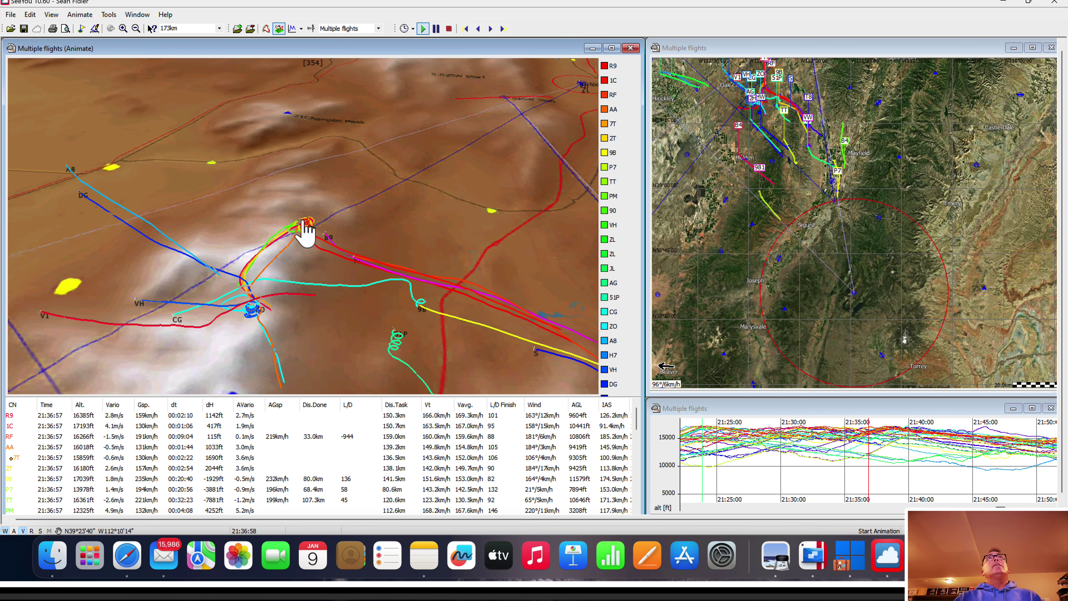
{"action": "left_click", "coordinate": [436, 28]}
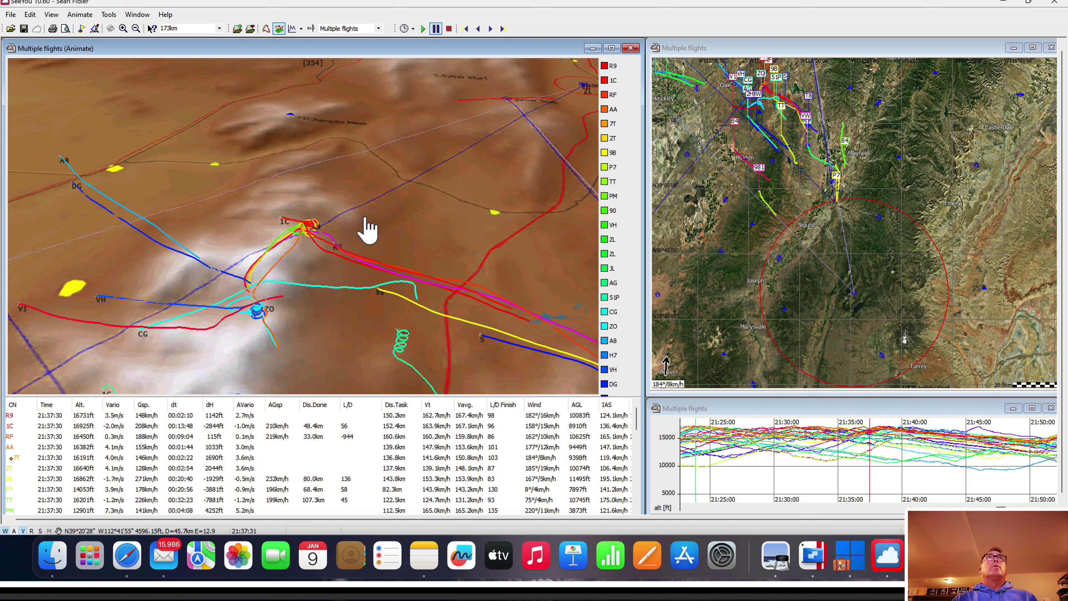
{"action": "key", "text": "Right"}
{"action": "key", "text": "Down"}
{"action": "key", "text": "Right"}
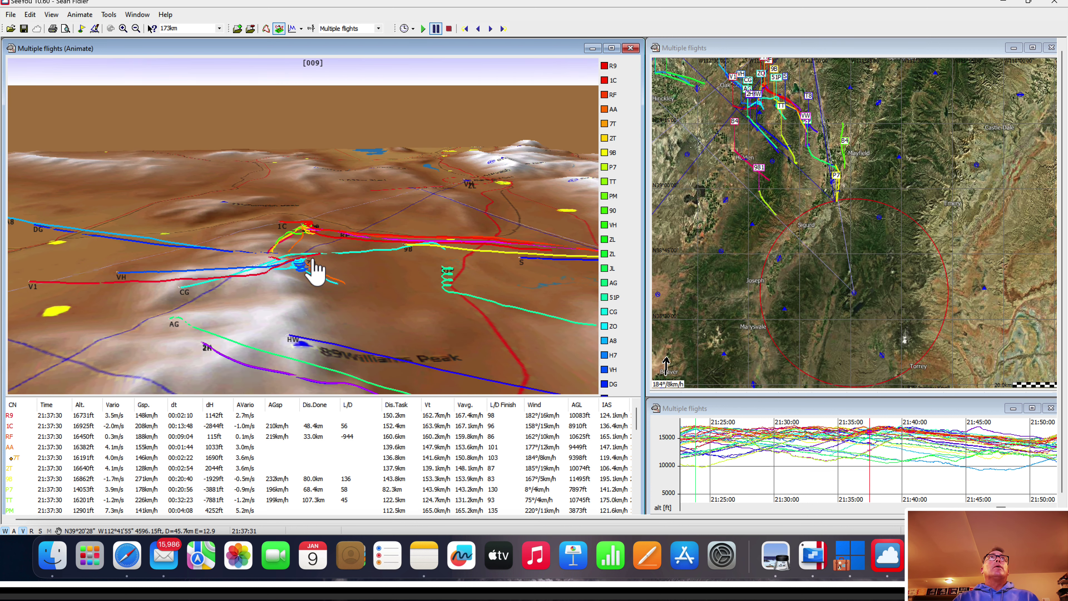
{"action": "key", "text": "Up"}
{"action": "key", "text": "Left"}
{"action": "key", "text": "Left"}
{"action": "key", "text": "Left"}
{"action": "key", "text": "Left"}
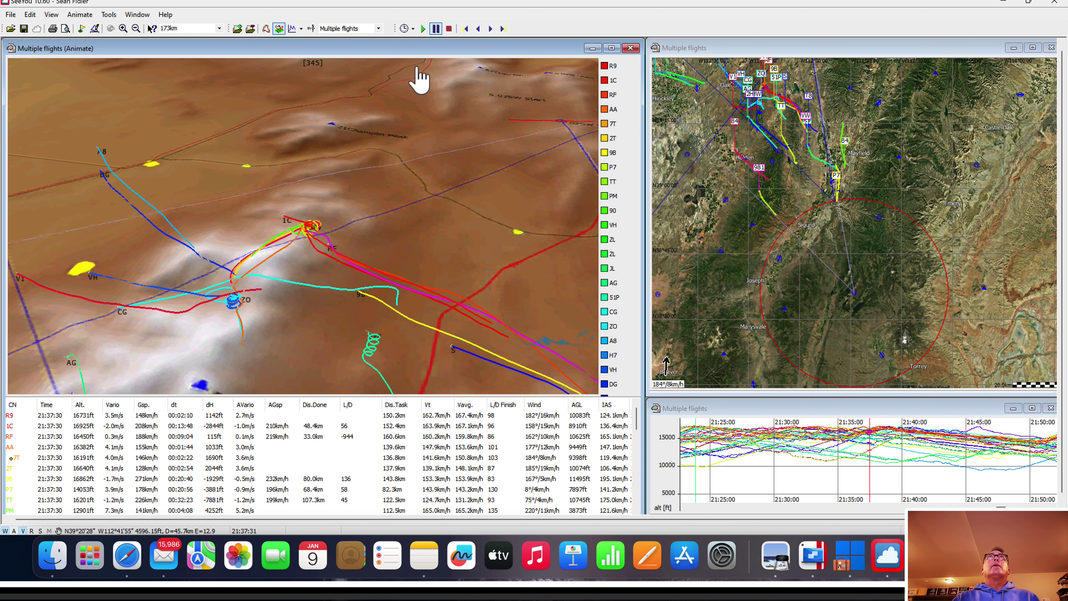
Step: Play the animation on to 21:41:45 and compare the lines of A8, DG, V1 and VH with the main group's glide in 3D
{"action": "left_click", "coordinate": [423, 28]}
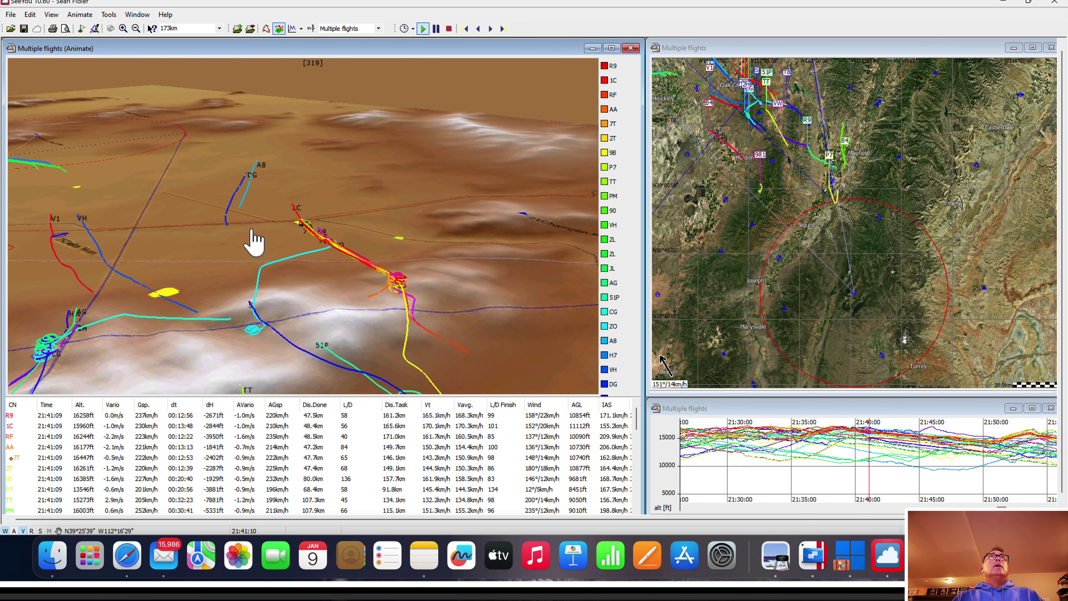
{"action": "left_click", "coordinate": [434, 30]}
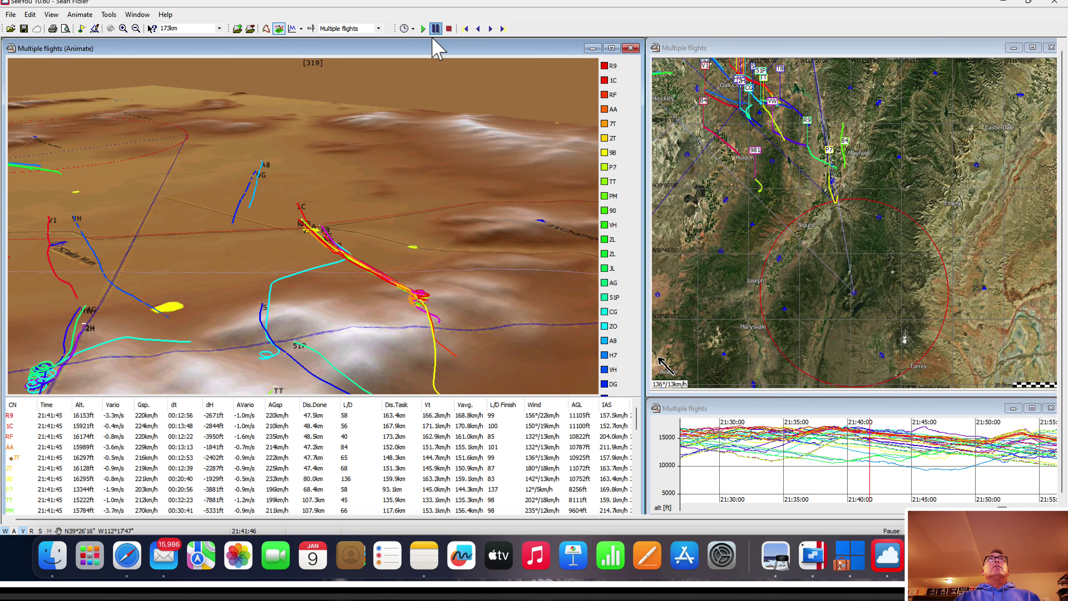
{"action": "left_click_drag", "start_coordinate": [305, 179], "coordinate": [305, 184]}
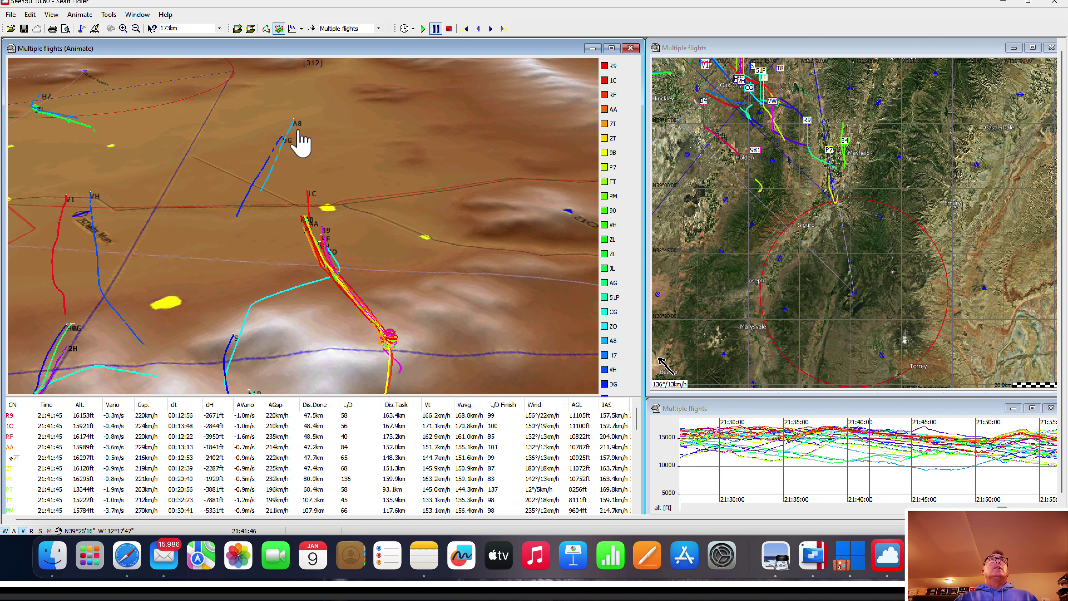
{"action": "left_click_drag", "start_coordinate": [303, 160], "coordinate": [295, 156]}
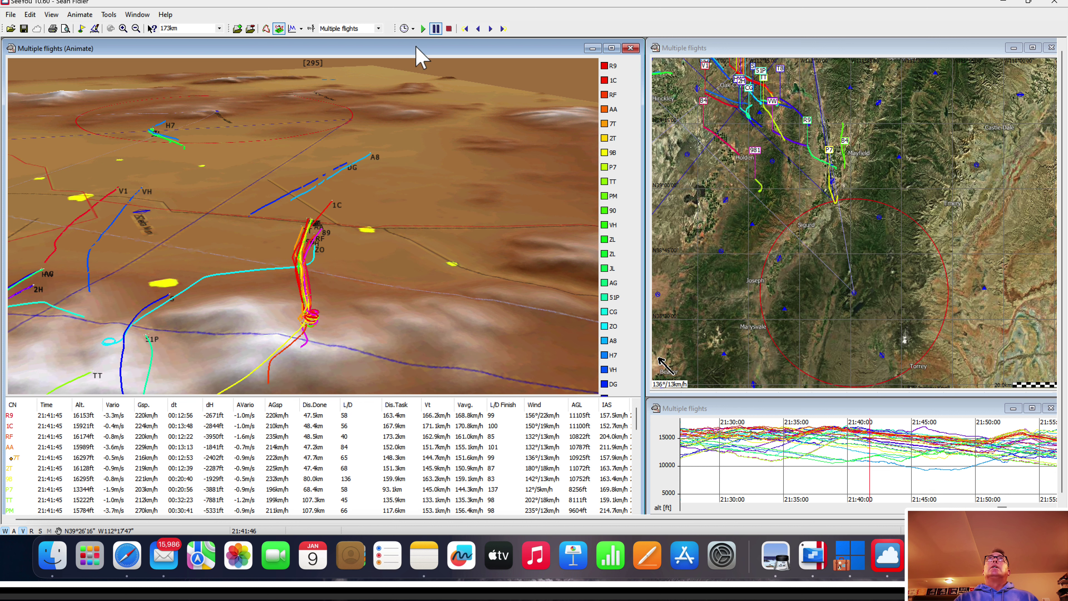
Step: Play the animation on to 21:45:24, show 215 km on the satellite map and examine the gliders' lines toward the next turn circle
{"action": "left_click", "coordinate": [422, 28]}
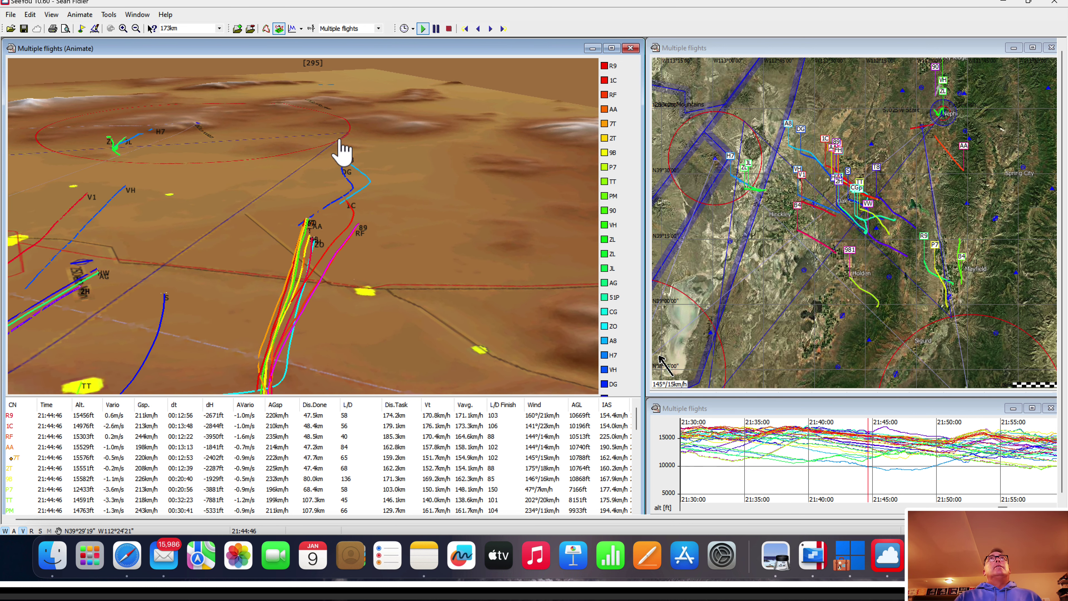
{"action": "left_click", "coordinate": [435, 29]}
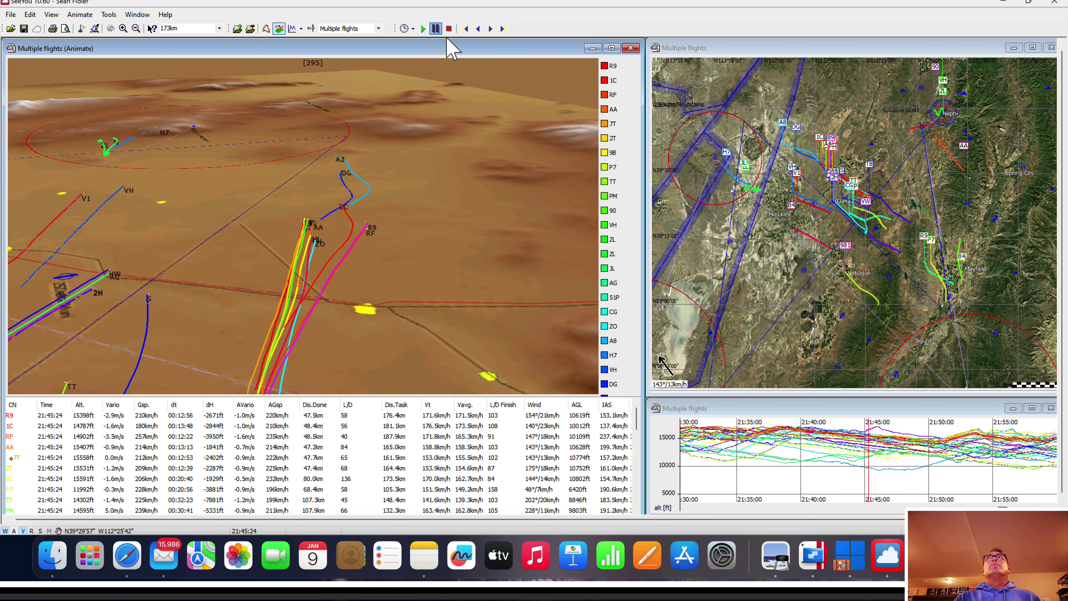
{"action": "scroll", "coordinate": [798, 246], "scroll_direction": "down", "scroll_amount": 3}
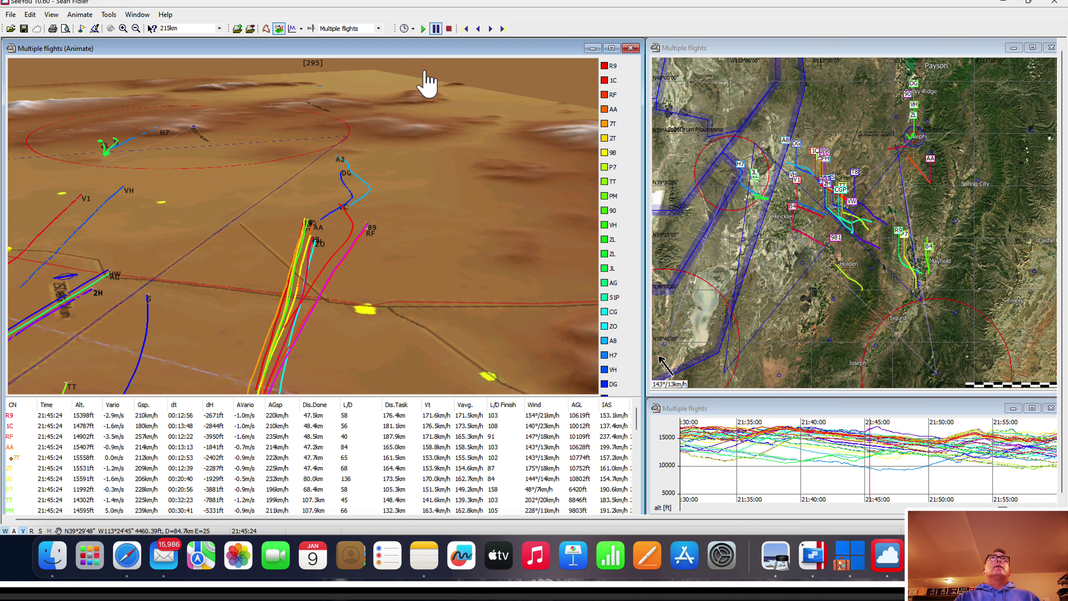
{"action": "left_click_drag", "start_coordinate": [346, 172], "coordinate": [292, 182]}
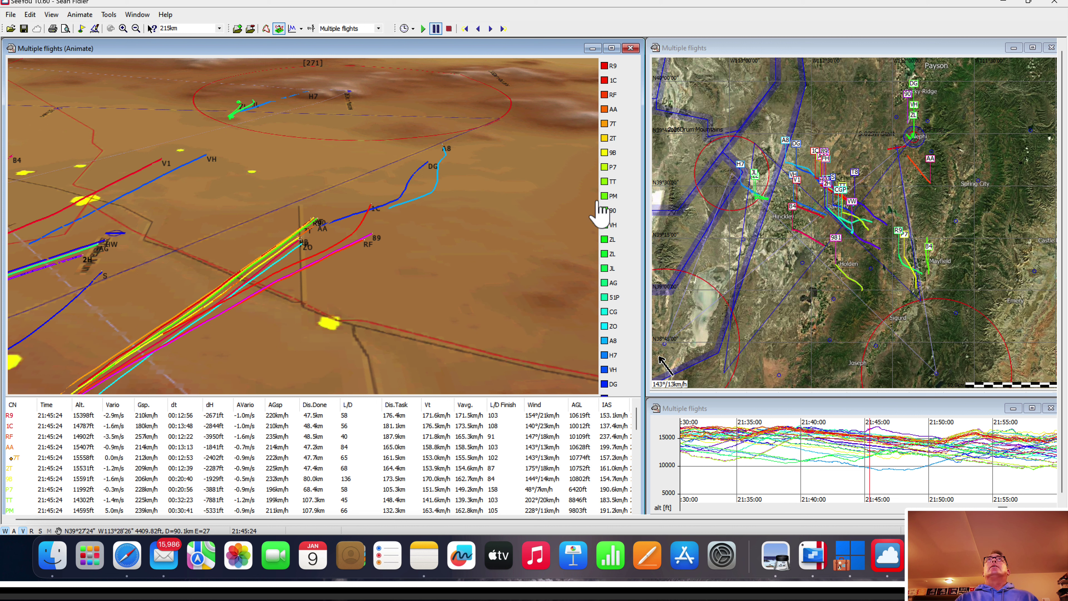
Step: Play the animation on to 21:50:04 and 21:52:46, comparing RF's separate line with the main group, A8 and DG near the turn circle in 3D
{"action": "left_click", "coordinate": [422, 29]}
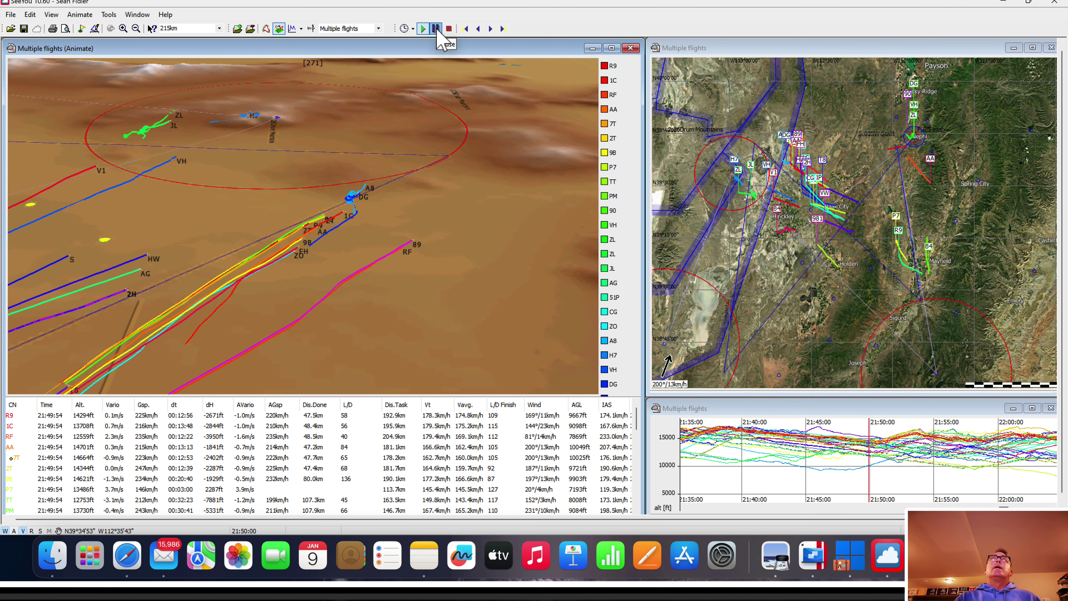
{"action": "left_click_drag", "start_coordinate": [398, 205], "coordinate": [360, 230]}
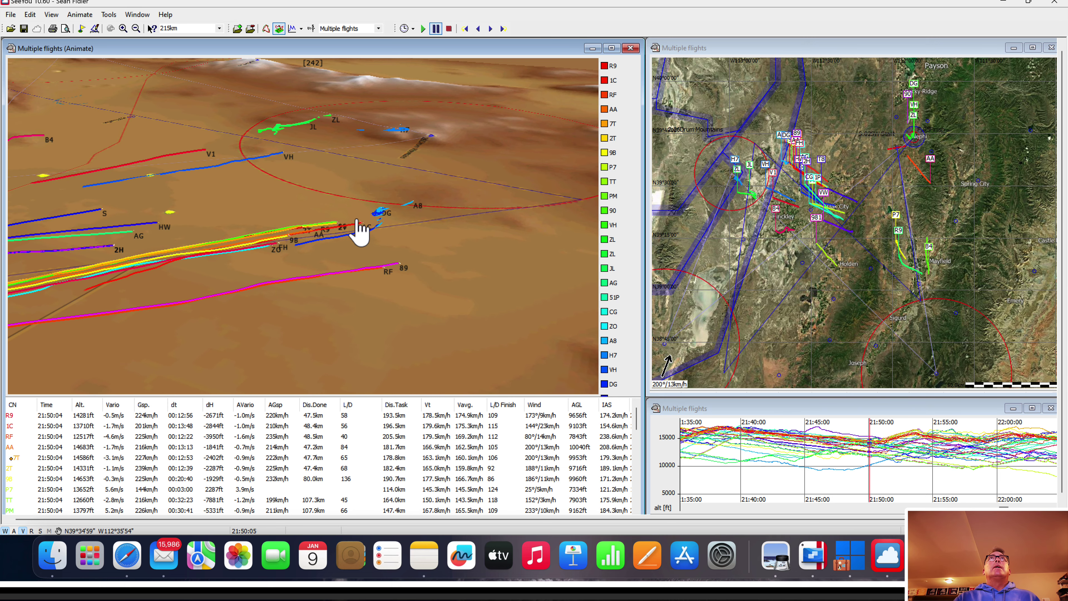
{"action": "left_click", "coordinate": [423, 29]}
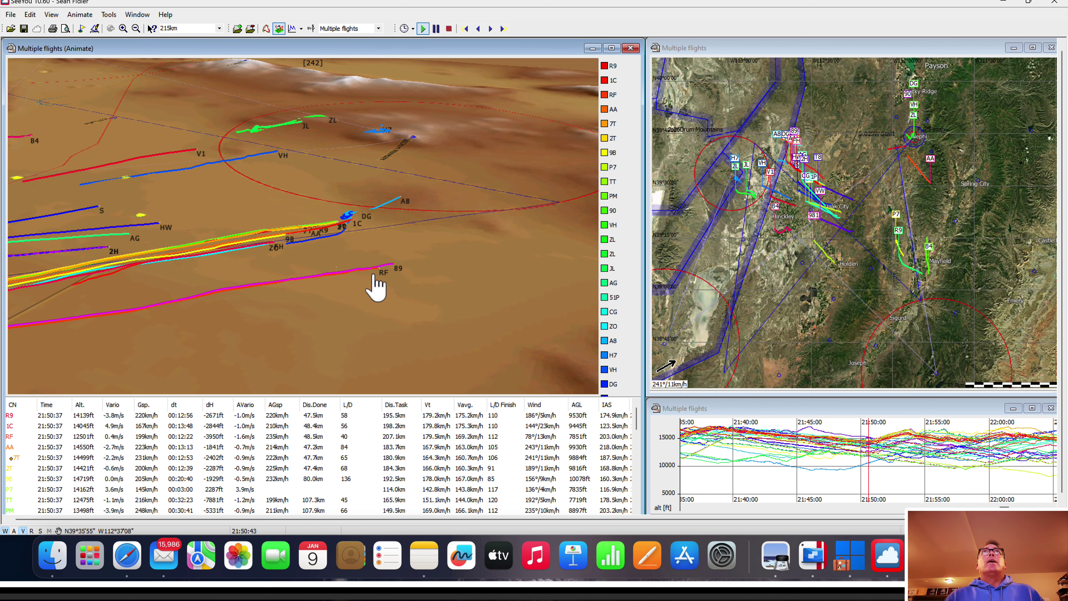
{"action": "left_click_drag", "start_coordinate": [388, 284], "coordinate": [468, 277]}
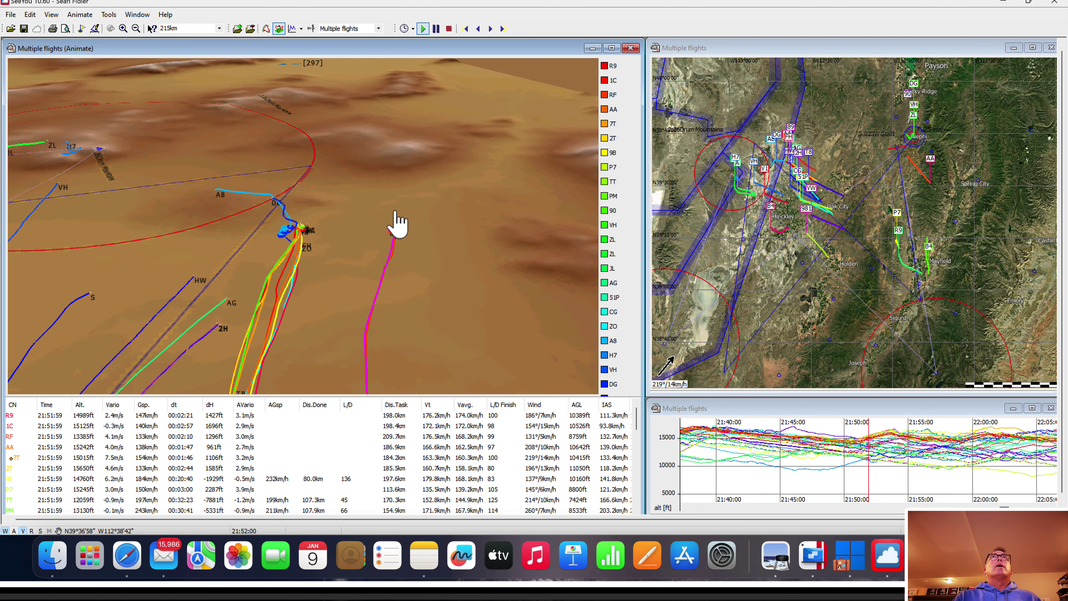
{"action": "left_click", "coordinate": [436, 28]}
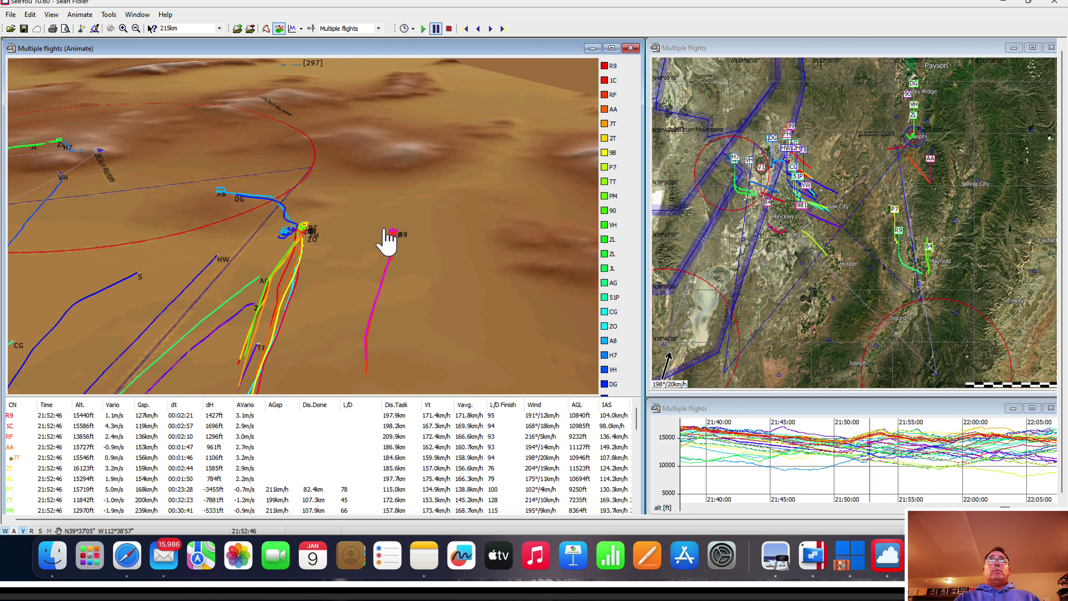
{"action": "mouse_move", "coordinate": [256, 295]}
{"action": "left_mouse_down"}
{"action": "mouse_move", "coordinate": [114, 289]}
{"action": "mouse_move", "coordinate": [239, 295]}
{"action": "left_mouse_up"}
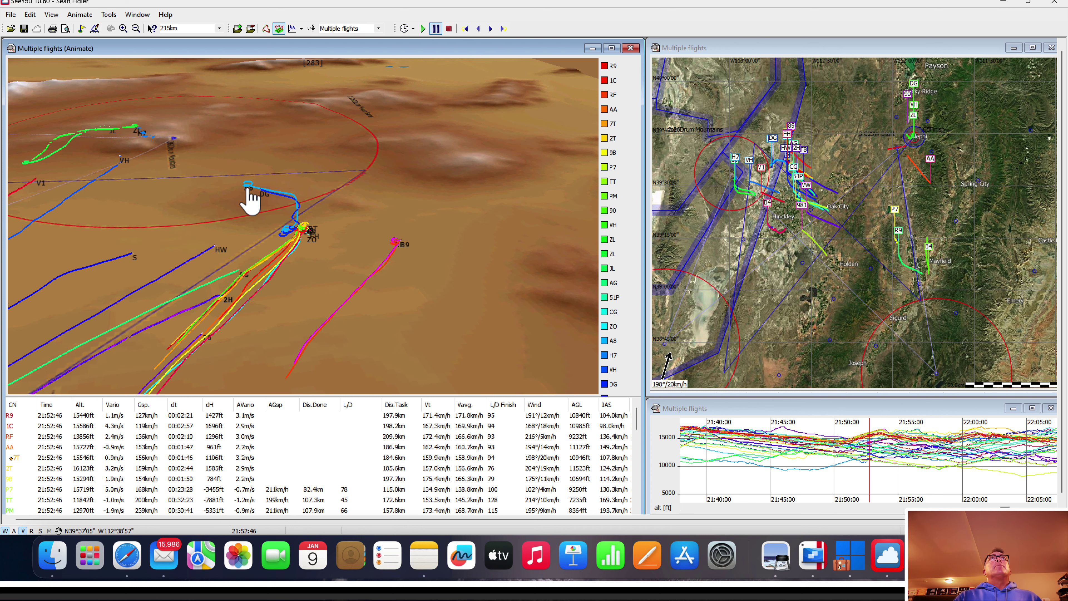
Step: Play the animation on to 21:54:48 and compare the main group's glide with A8 and DG's climb from several 3D angles
{"action": "mouse_move", "coordinate": [277, 218]}
{"action": "left_mouse_down"}
{"action": "mouse_move", "coordinate": [295, 229]}
{"action": "mouse_move", "coordinate": [277, 215]}
{"action": "left_mouse_up"}
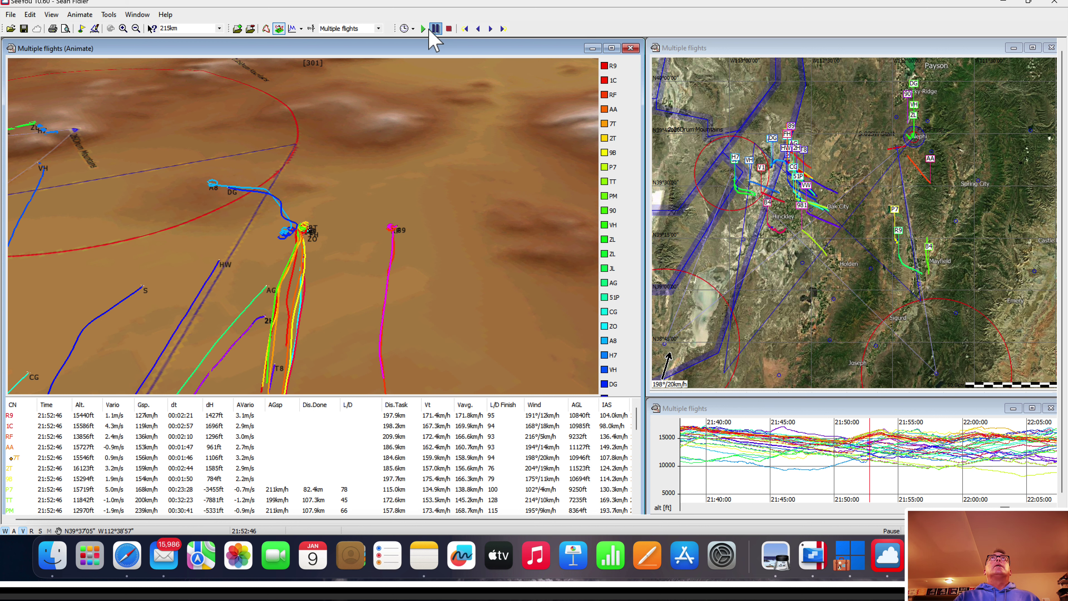
{"action": "left_click_drag", "start_coordinate": [299, 191], "coordinate": [283, 203]}
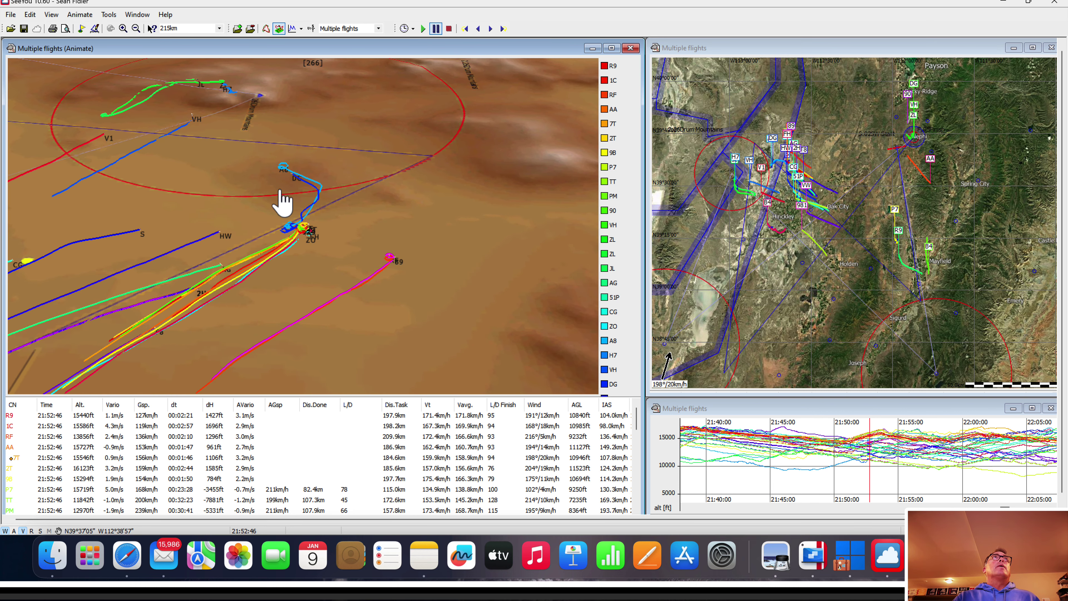
{"action": "left_click", "coordinate": [423, 30]}
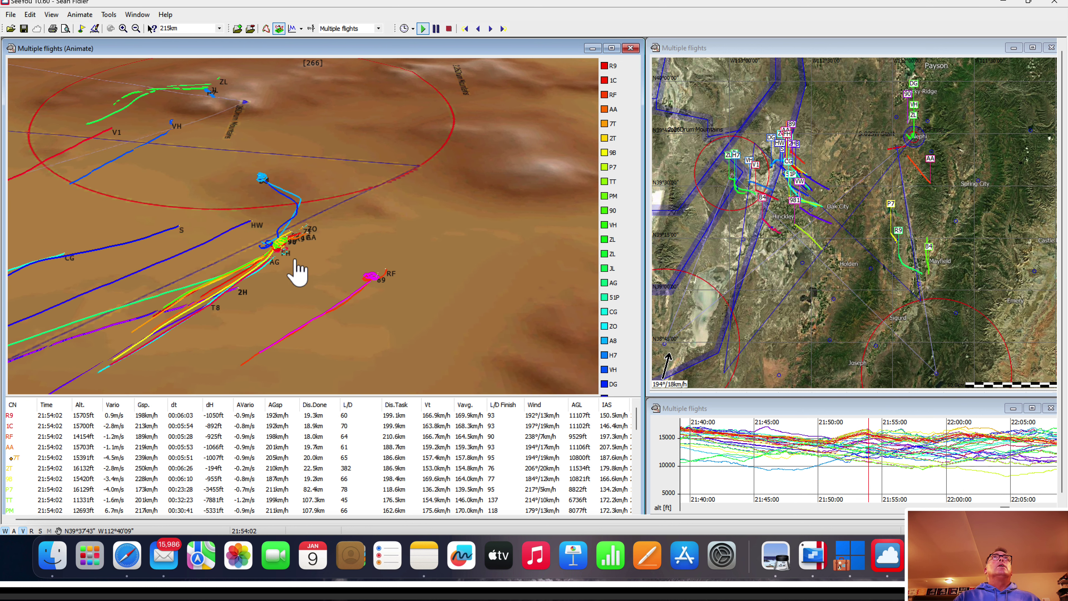
{"action": "left_click", "coordinate": [436, 28]}
{"action": "scroll", "coordinate": [320, 253], "scroll_direction": "up", "scroll_amount": 3}
{"action": "left_click_drag", "start_coordinate": [307, 261], "coordinate": [332, 303]}
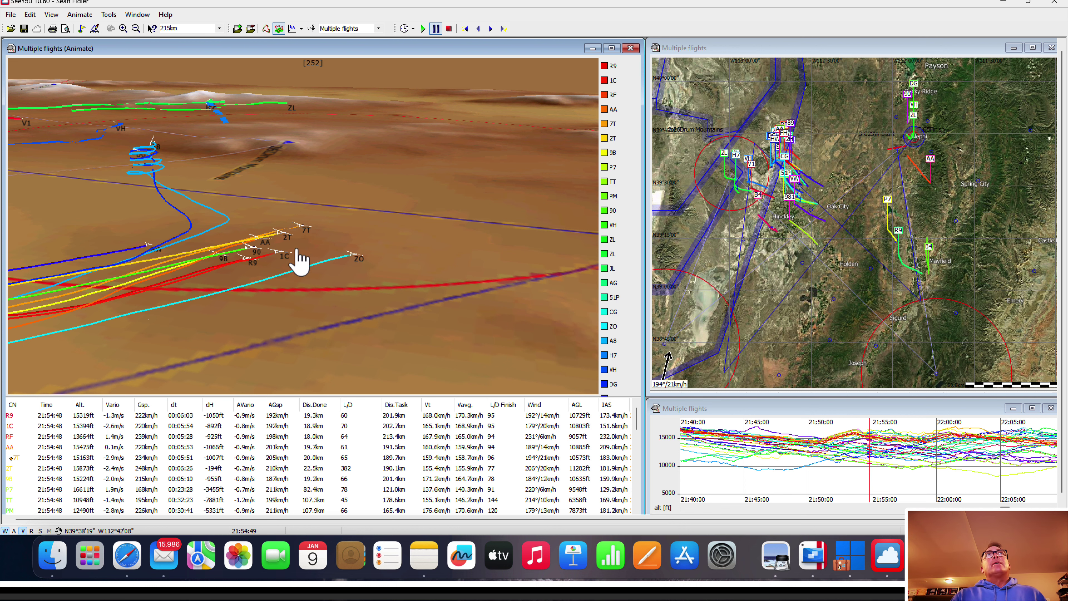
{"action": "mouse_move", "coordinate": [306, 289]}
{"action": "left_mouse_down"}
{"action": "mouse_move", "coordinate": [327, 295]}
{"action": "mouse_move", "coordinate": [281, 286]}
{"action": "mouse_move", "coordinate": [281, 303]}
{"action": "mouse_move", "coordinate": [301, 306]}
{"action": "left_mouse_up"}
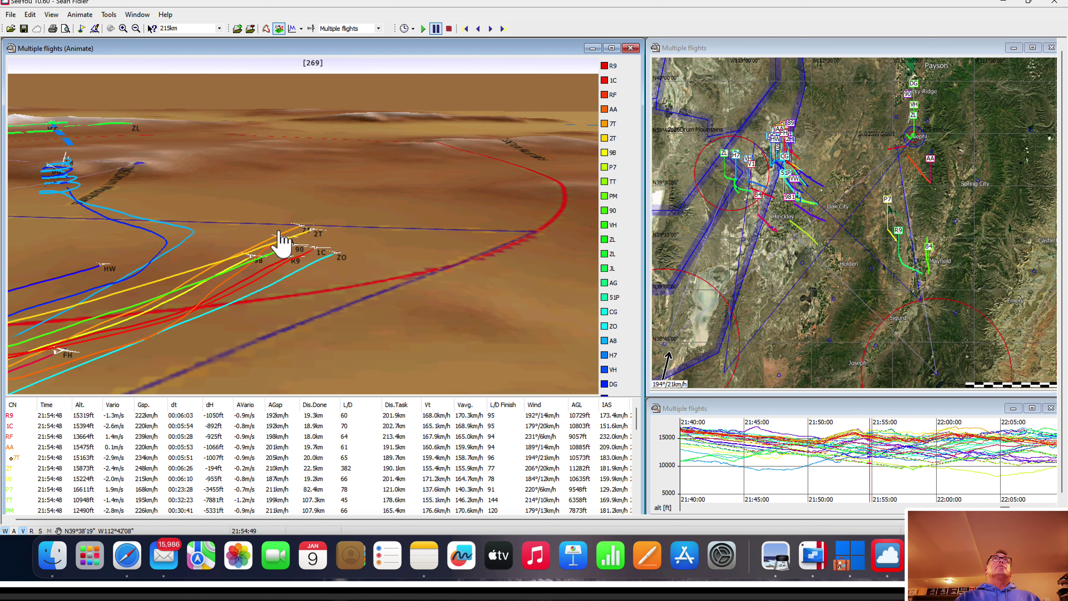
Step: Play the animation on to 21:59:33 and examine the main group, RF, ZO and 89 inside the turn circle in 3D
{"action": "left_click", "coordinate": [424, 29]}
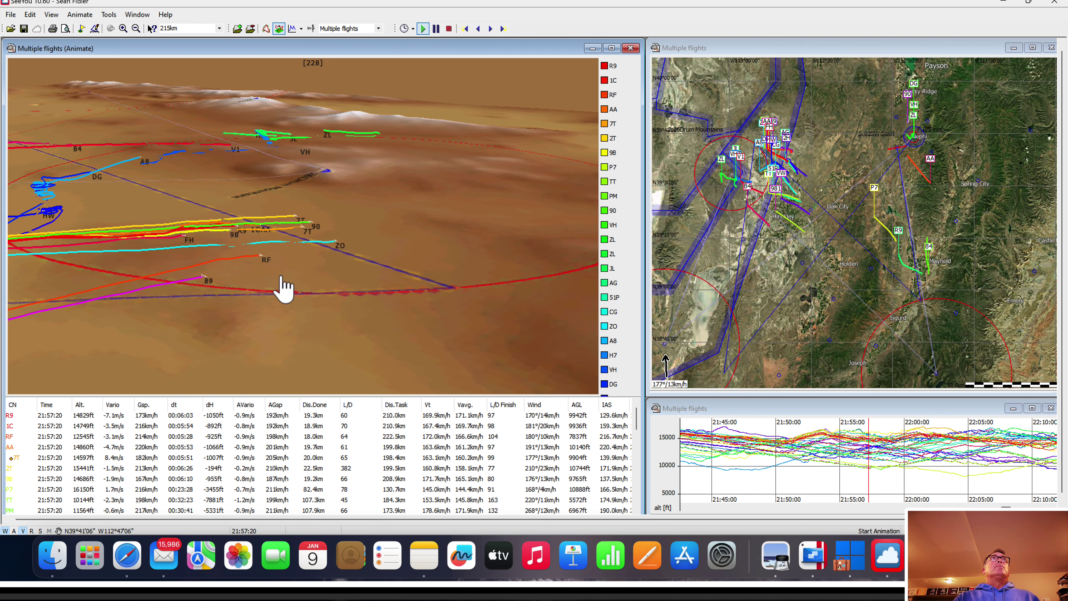
{"action": "left_click", "coordinate": [436, 29]}
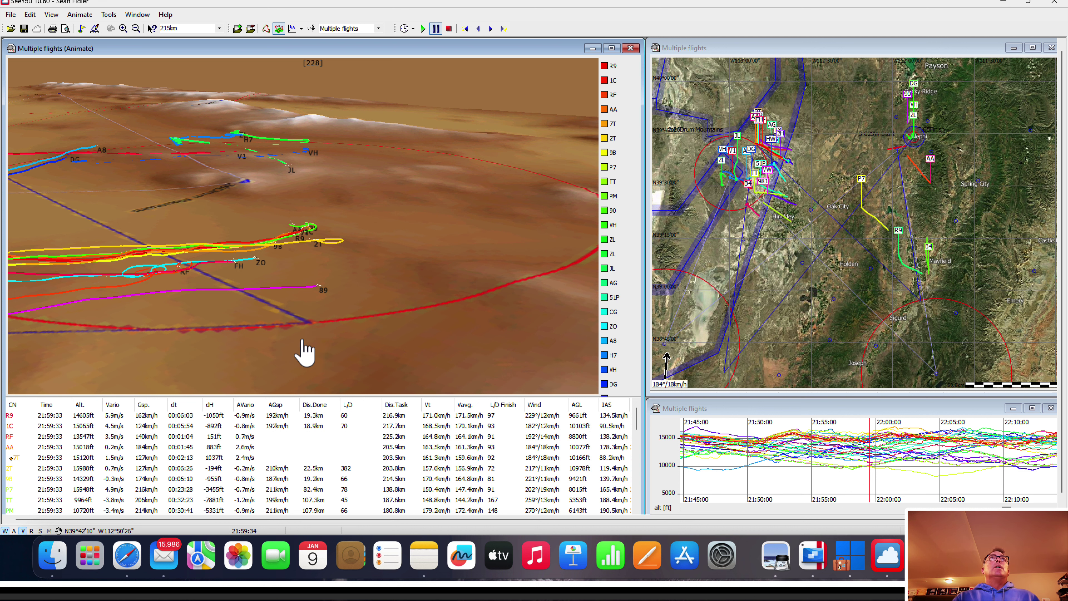
{"action": "left_click_drag", "start_coordinate": [305, 354], "coordinate": [287, 354]}
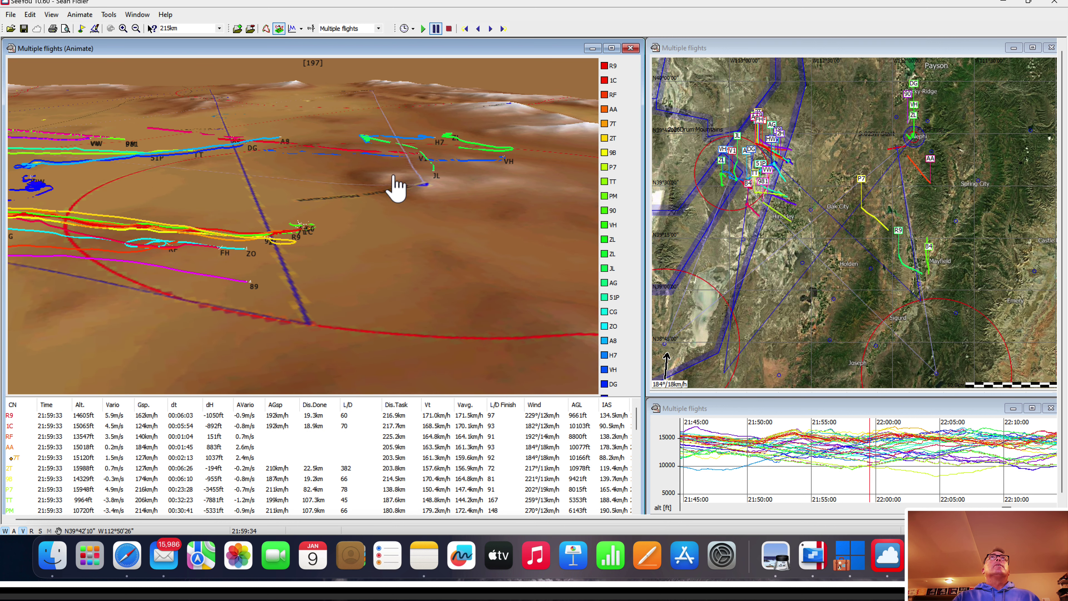
Step: Play the animation on to 22:03:09 and view all the gliders' lines around the turn circle from high above
{"action": "left_click", "coordinate": [422, 29]}
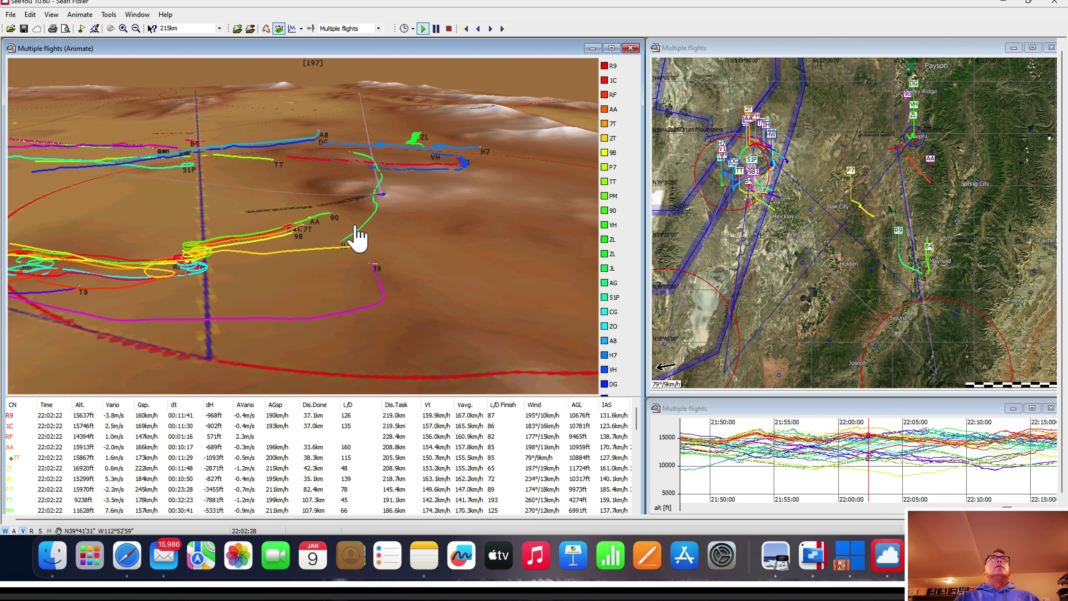
{"action": "left_click", "coordinate": [436, 28]}
{"action": "left_click_drag", "start_coordinate": [369, 172], "coordinate": [376, 198]}
{"action": "scroll", "coordinate": [372, 197], "scroll_direction": "down", "scroll_amount": 3}
{"action": "scroll", "coordinate": [336, 173], "scroll_direction": "down", "scroll_amount": 2}
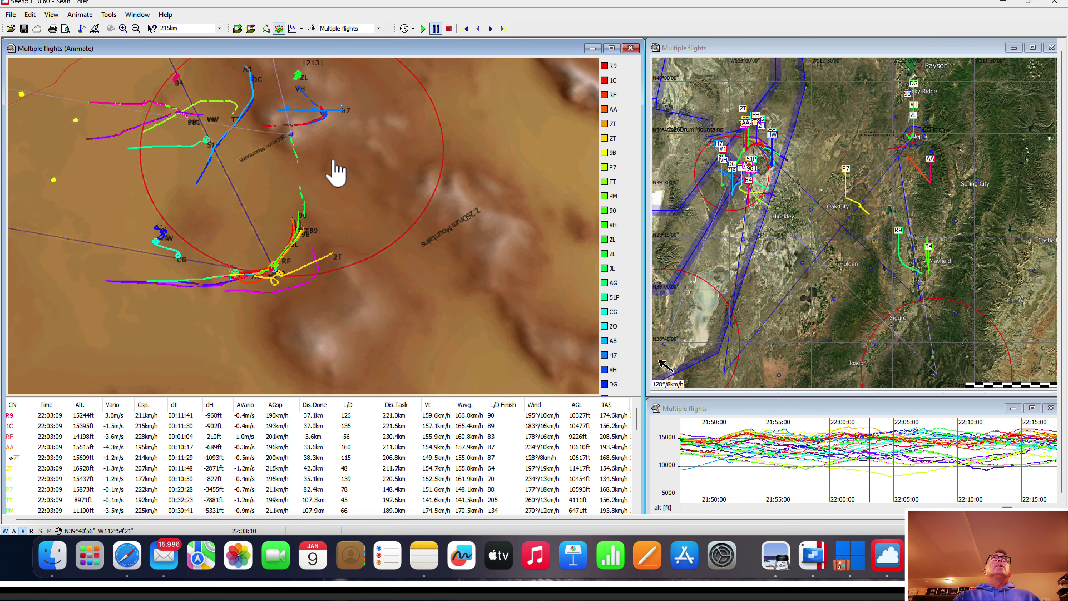
{"action": "scroll", "coordinate": [328, 162], "scroll_direction": "down", "scroll_amount": 3}
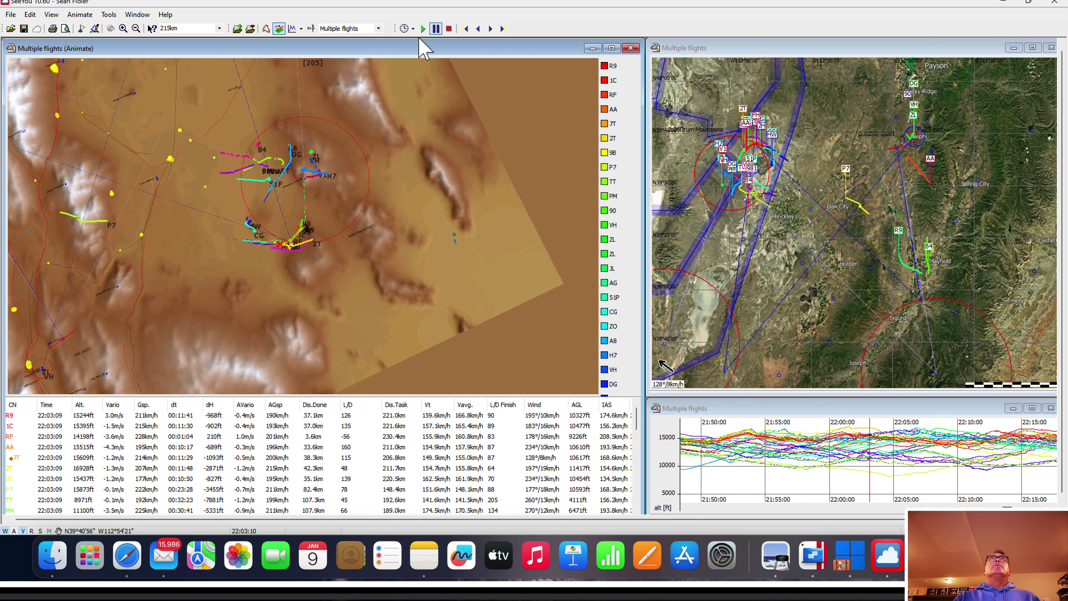
Step: Play the animation on to 22:10:43 and compare the main group's line with V1, VH, H7, DG and A8 from low and raised 3D angles
{"action": "left_click", "coordinate": [422, 29]}
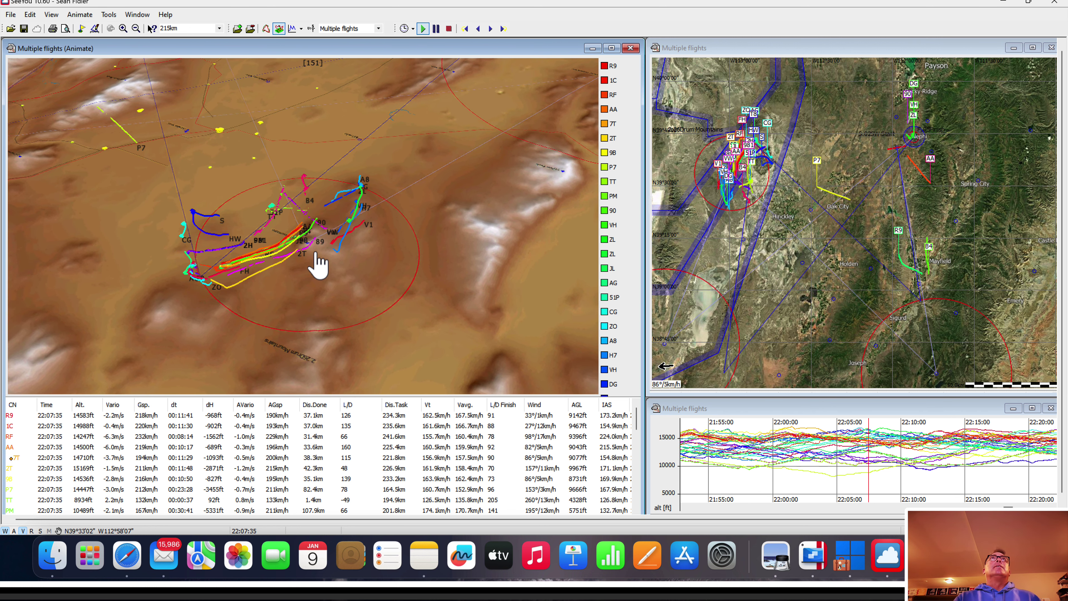
{"action": "scroll", "coordinate": [319, 264], "scroll_direction": "down", "scroll_amount": 6}
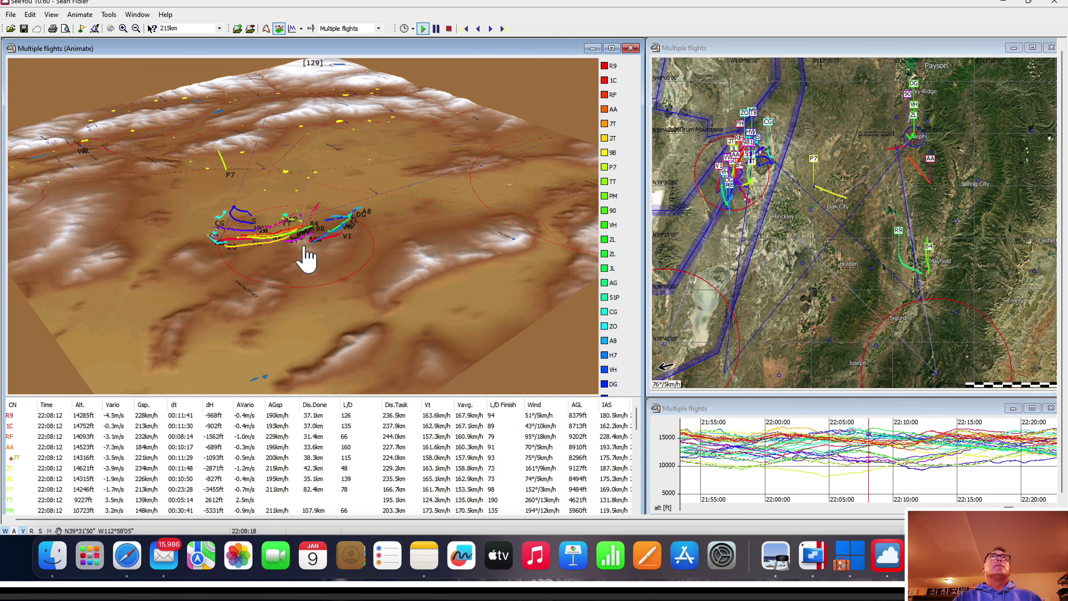
{"action": "scroll", "coordinate": [306, 257], "scroll_direction": "up", "scroll_amount": 6}
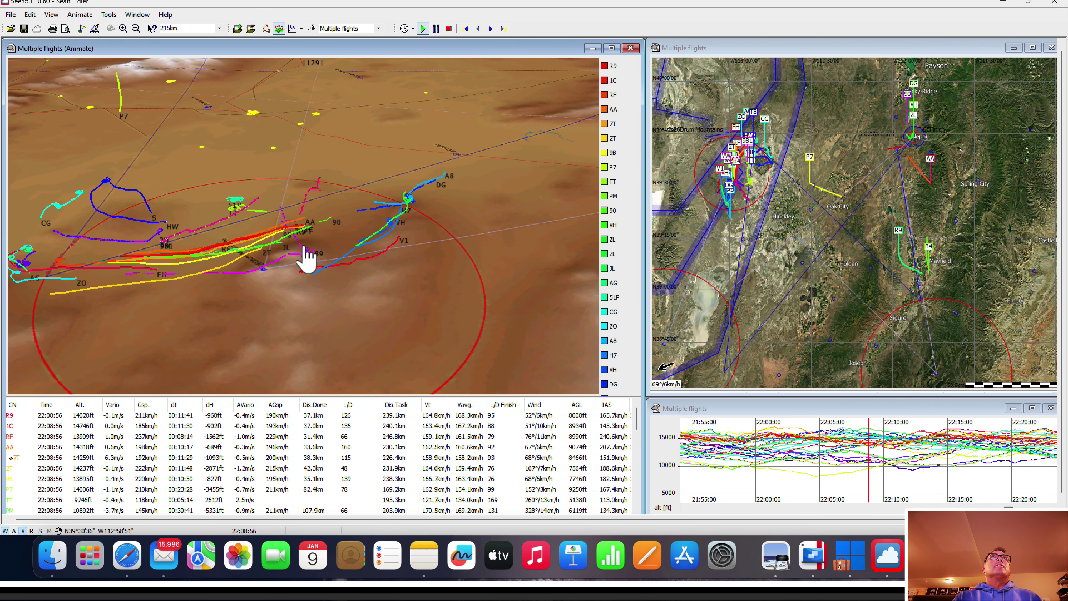
{"action": "scroll", "coordinate": [307, 259], "scroll_direction": "up", "scroll_amount": 2}
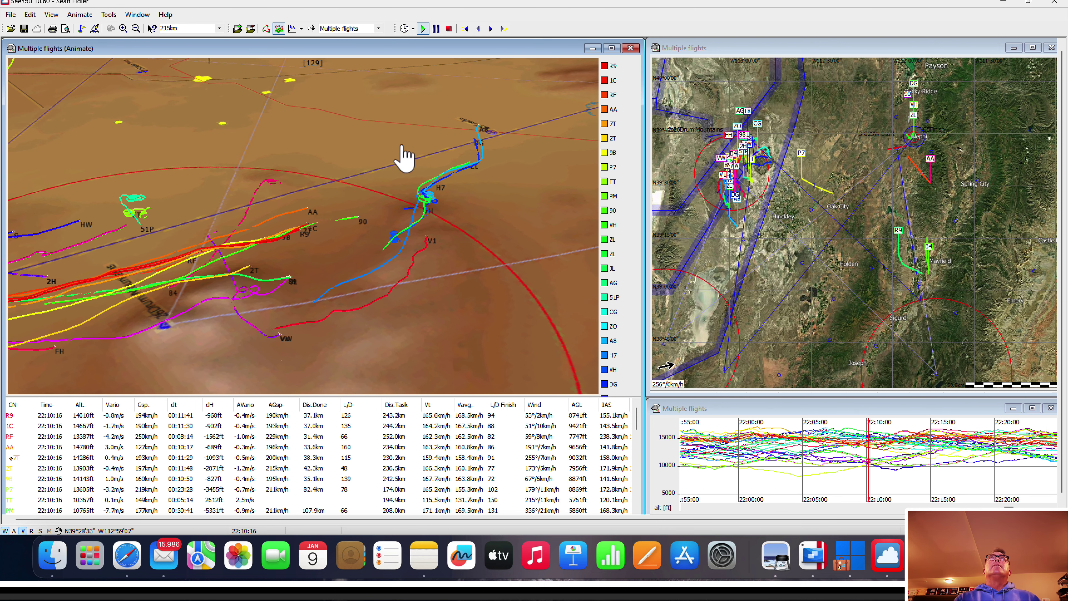
{"action": "left_click", "coordinate": [434, 30]}
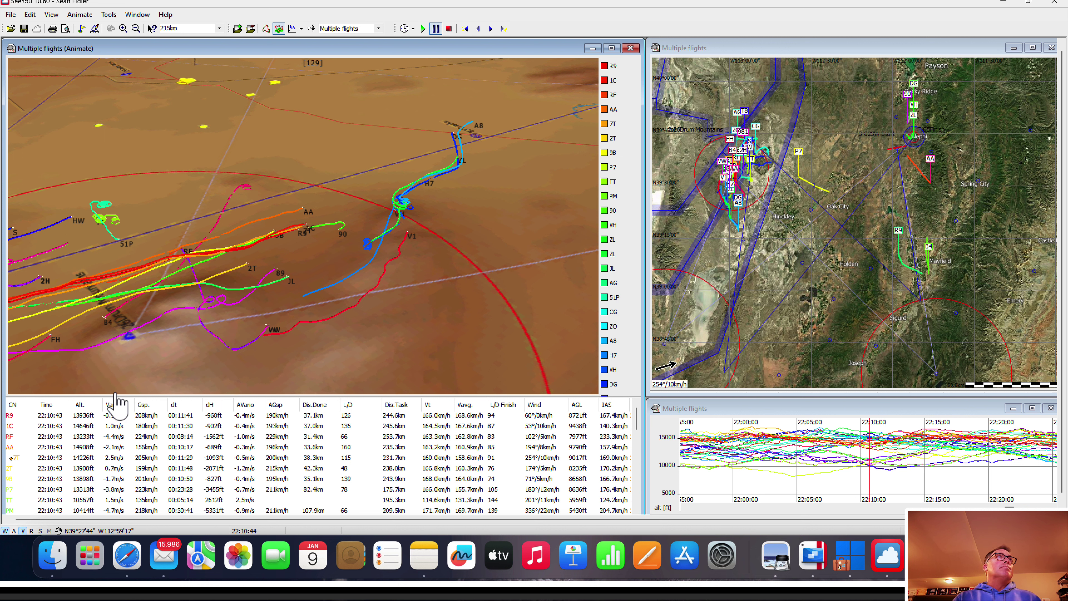
{"action": "mouse_move", "coordinate": [435, 233]}
{"action": "left_mouse_down"}
{"action": "mouse_move", "coordinate": [417, 220]}
{"action": "mouse_move", "coordinate": [431, 223]}
{"action": "left_mouse_up"}
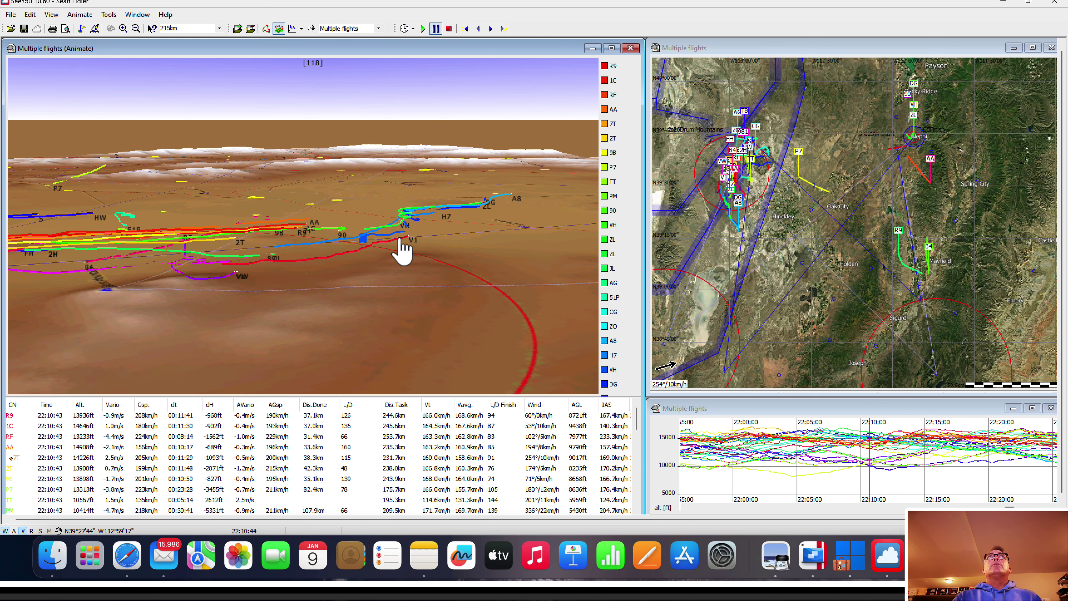
{"action": "left_click_drag", "start_coordinate": [386, 257], "coordinate": [388, 268]}
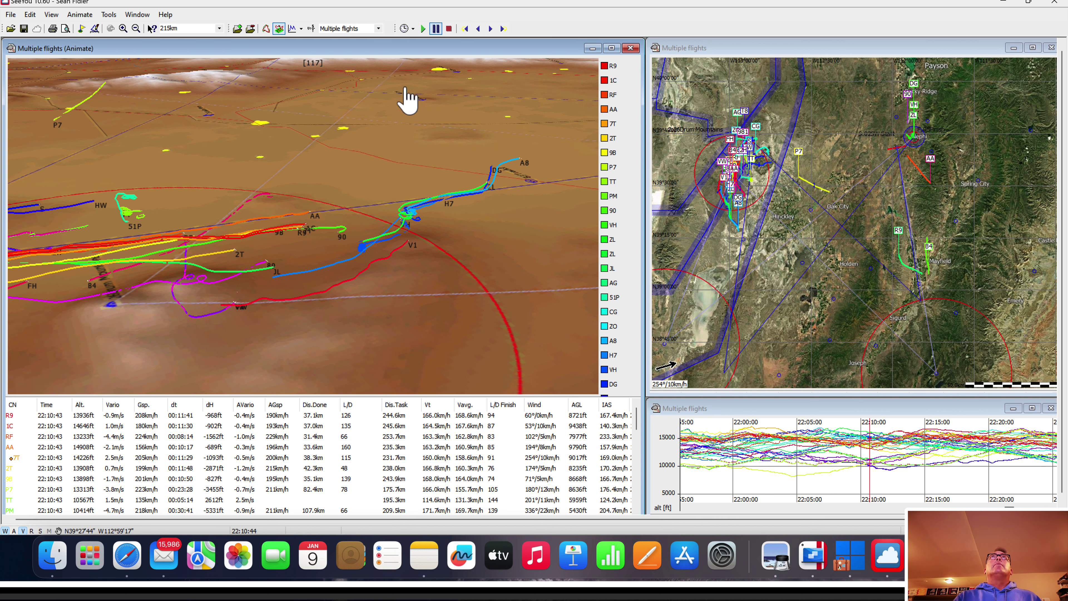
Step: Play the animation on to 22:14:56 and inspect the climb of 1C, R9 and 7T against V1, VH and AA in 3D
{"action": "left_click", "coordinate": [424, 29]}
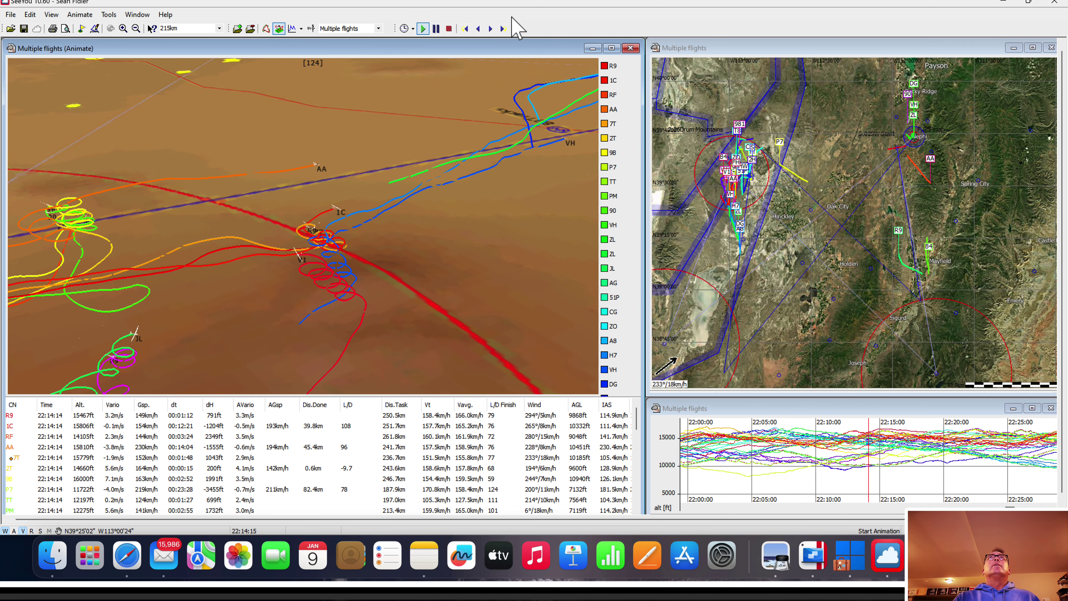
{"action": "left_click", "coordinate": [436, 29]}
{"action": "left_click_drag", "start_coordinate": [463, 218], "coordinate": [479, 218]}
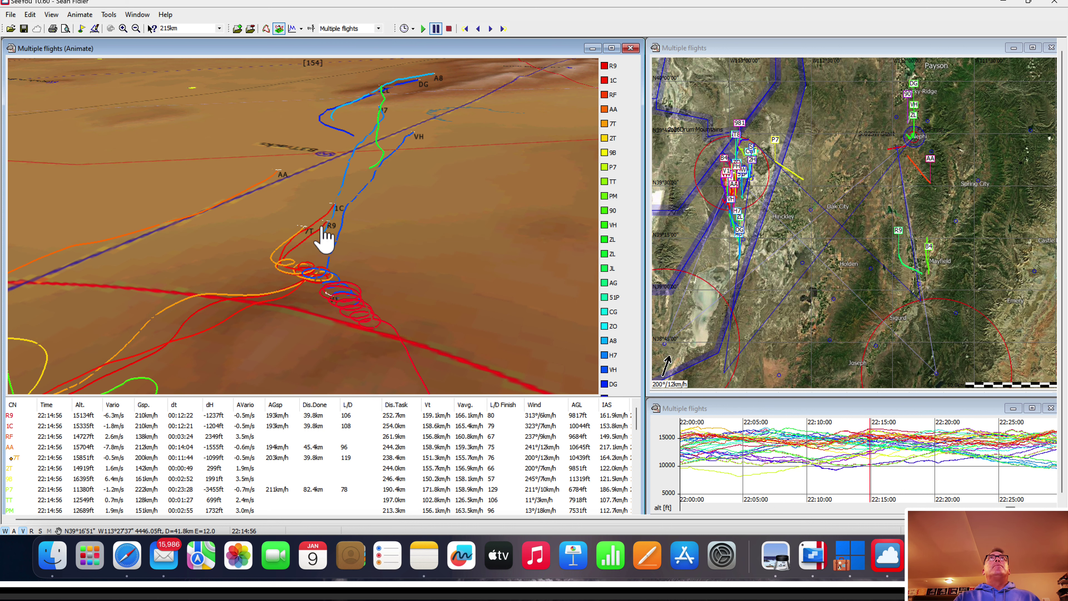
{"action": "scroll", "coordinate": [327, 235], "scroll_direction": "down", "scroll_amount": 5}
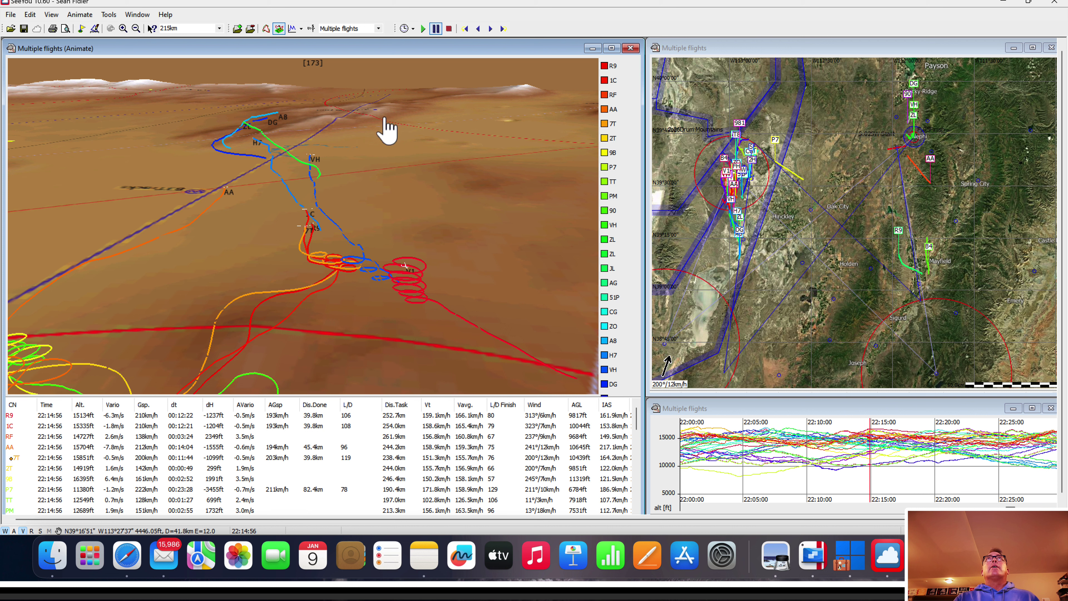
Step: Check the 18 Meter Class Contest Day 5 results in the browser and return to the SeeYou animation
{"action": "mouse_move", "coordinate": [40, 420]}
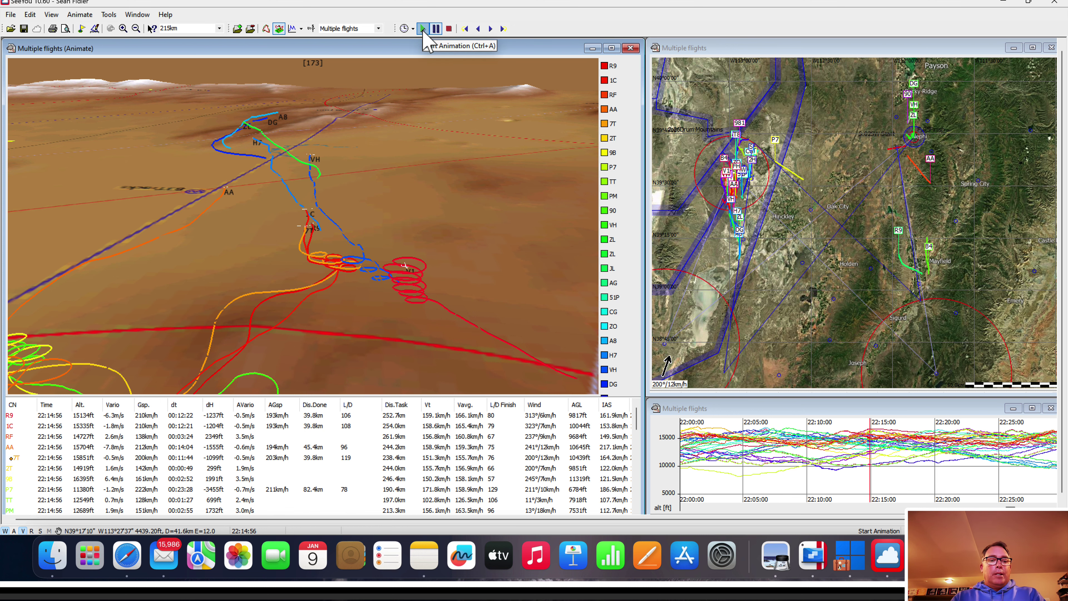
{"action": "key", "text": "super+Tab"}
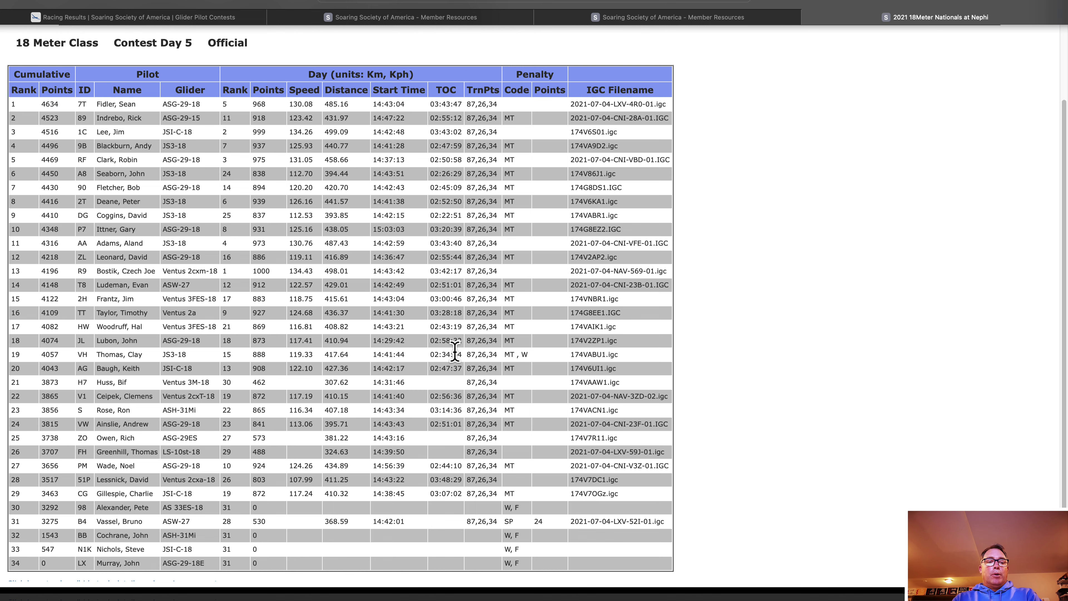
{"action": "key", "text": "ctrl+Left"}
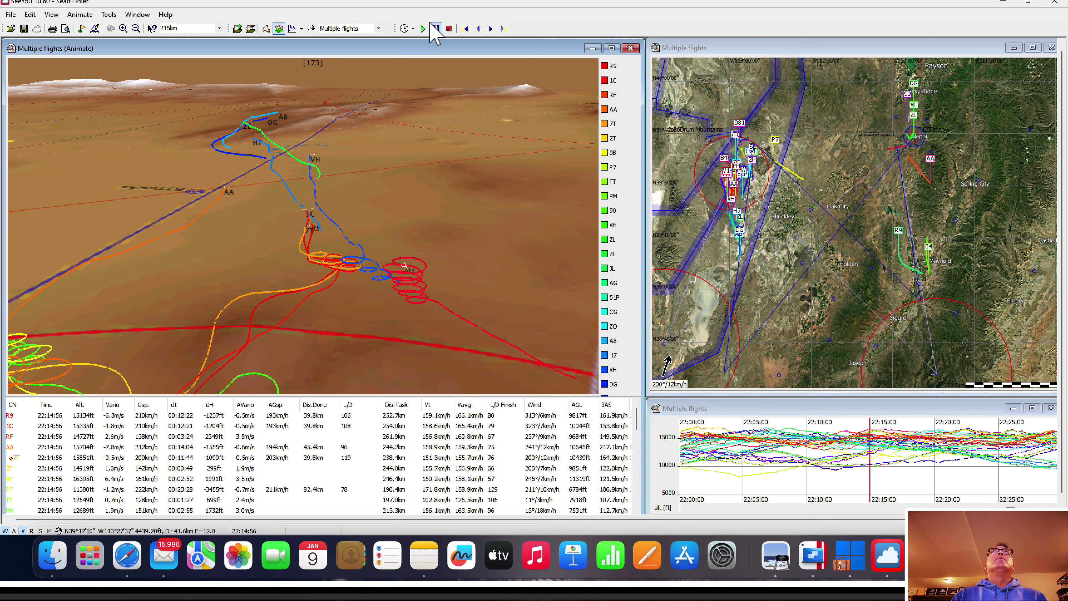
Step: Play the animation on to 22:18:40 and inspect the climb of 1C, R9 and 7T near 83Tracks from several 3D directions
{"action": "left_click", "coordinate": [423, 29]}
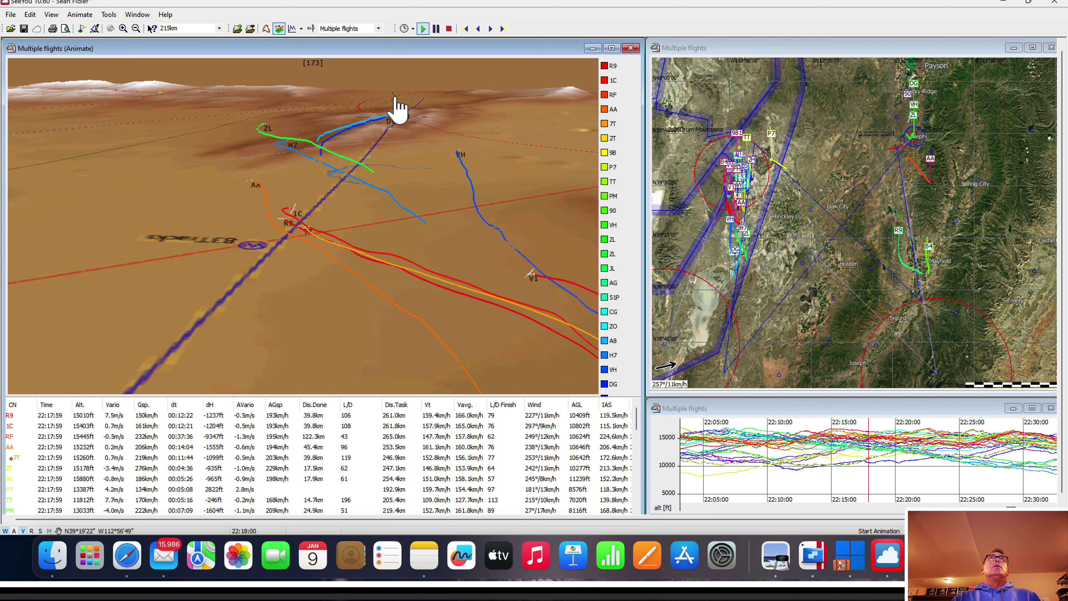
{"action": "left_click", "coordinate": [440, 33]}
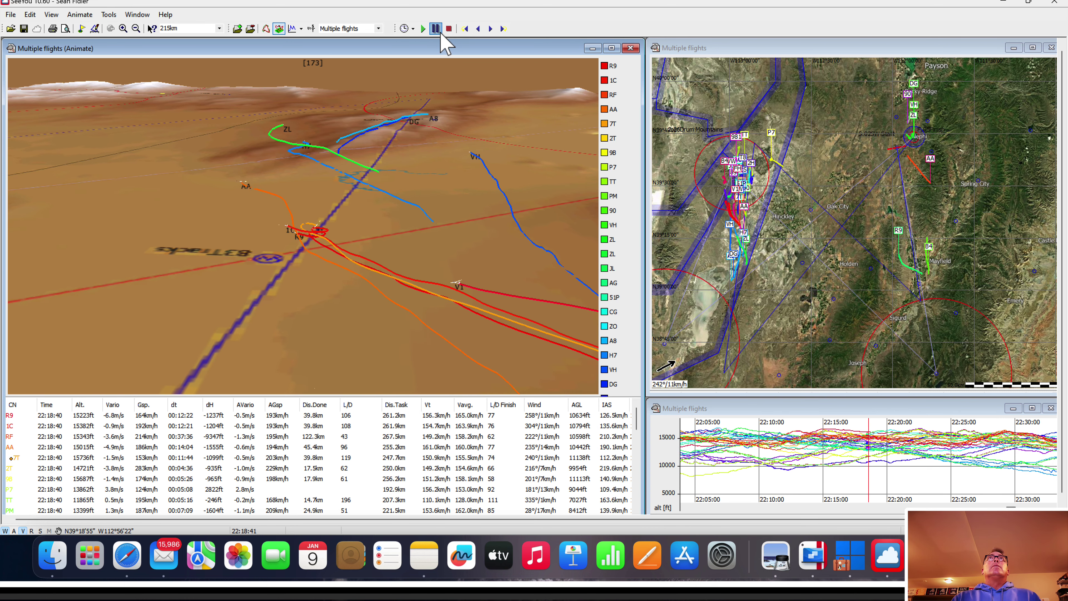
{"action": "left_click_drag", "start_coordinate": [410, 233], "coordinate": [500, 234]}
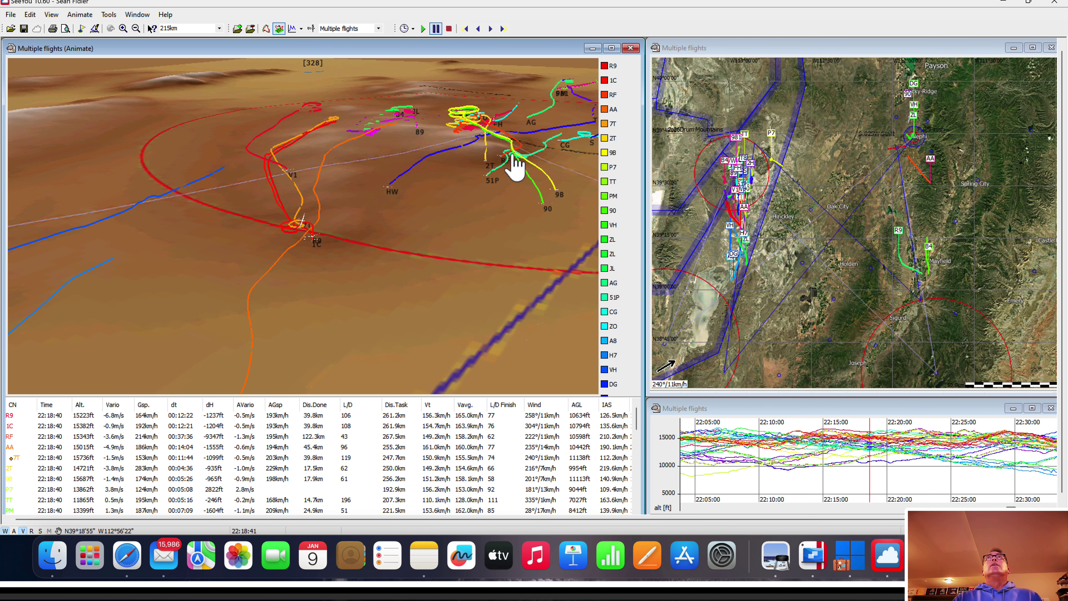
{"action": "left_click_drag", "start_coordinate": [481, 236], "coordinate": [335, 248]}
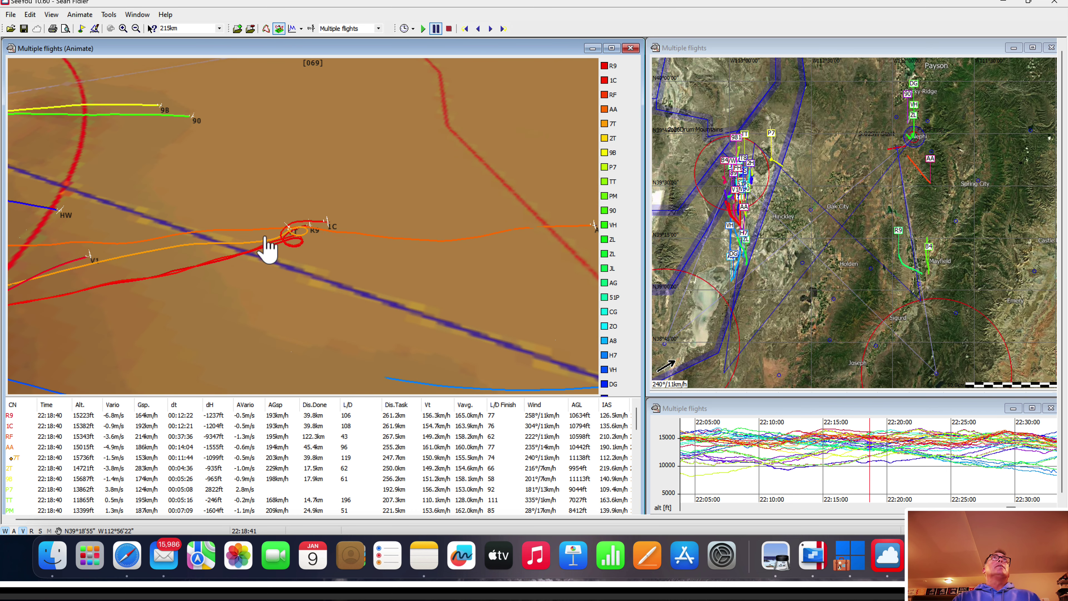
{"action": "left_click_drag", "start_coordinate": [248, 223], "coordinate": [271, 216]}
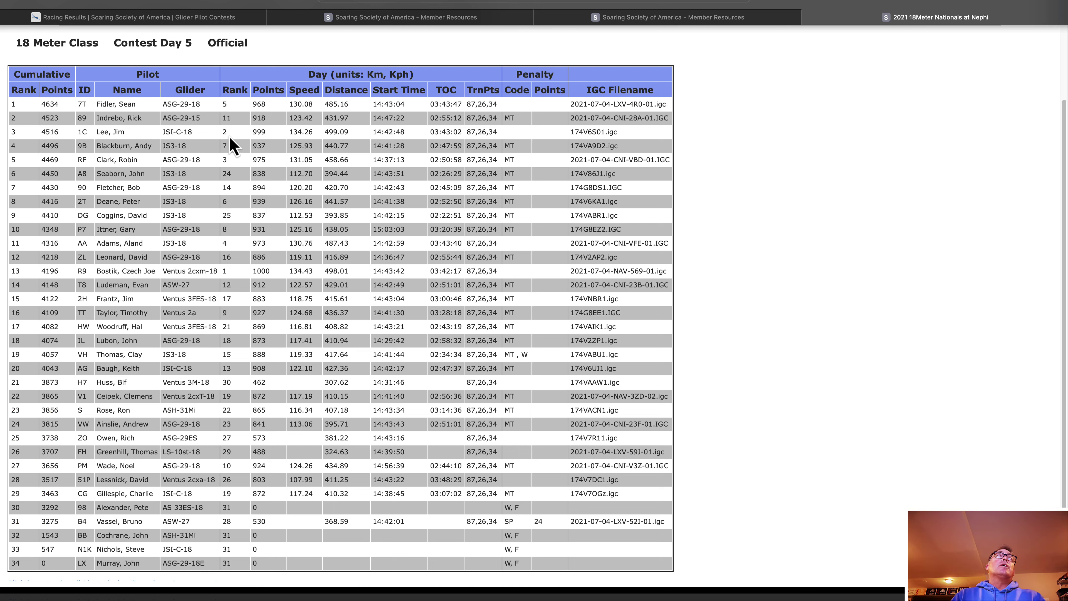
Step: Compare the paused 22:18:40 positions in SeeYou with the gliders' Contest Day 5 rankings in the browser
{"action": "key", "text": "super+Tab"}
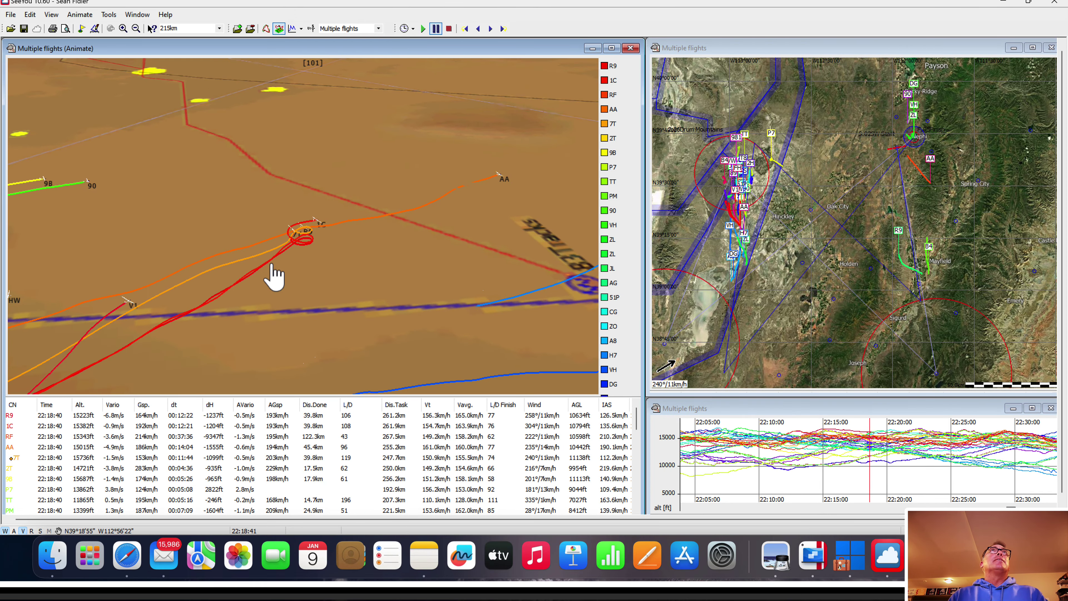
{"action": "key", "text": "super+Tab"}
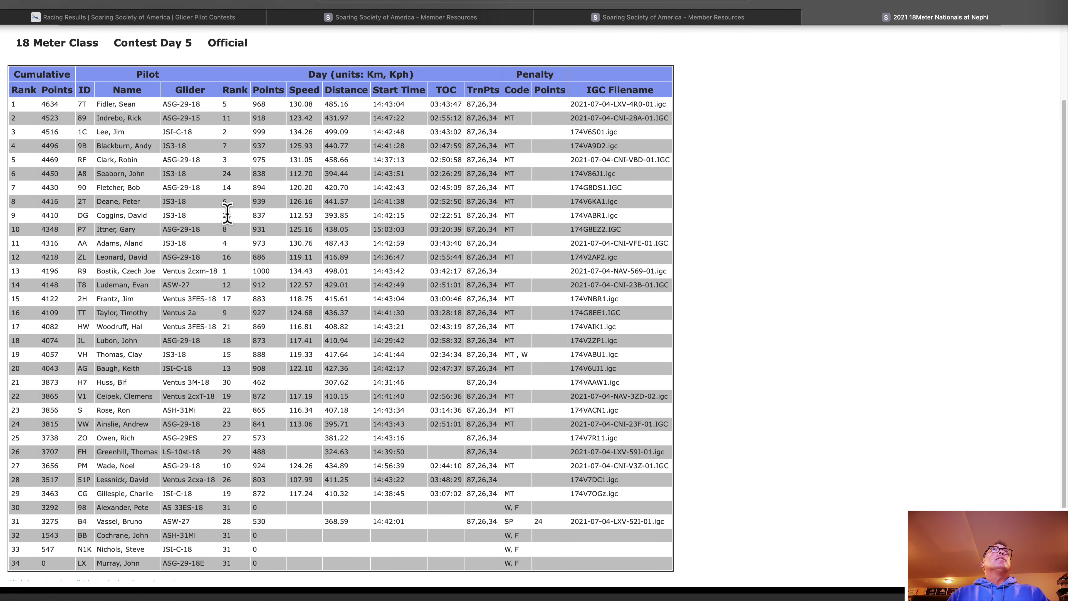
{"action": "key", "text": "super+Tab"}
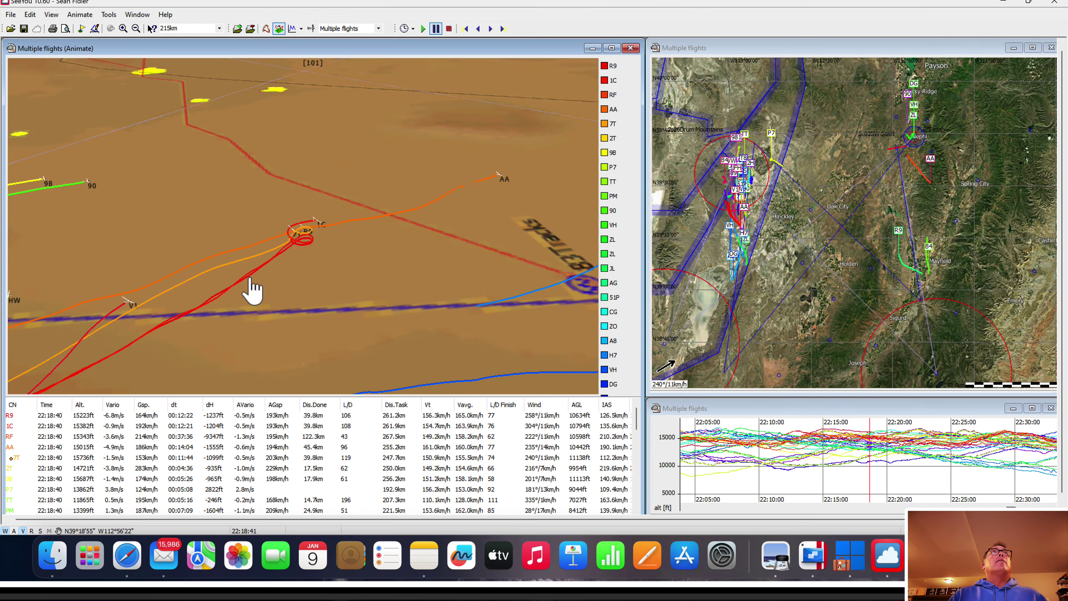
Step: Inspect the 22:18:40 glider positions around 83Tracks in 3D and play the animation on to 22:20:54
{"action": "left_click_drag", "start_coordinate": [248, 286], "coordinate": [199, 286]}
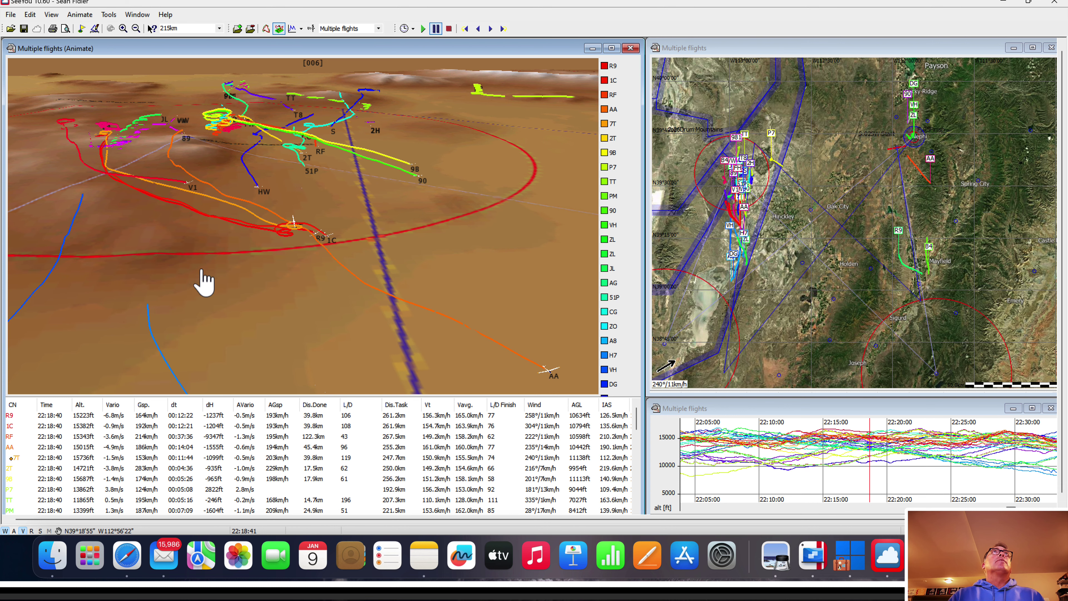
{"action": "left_click_drag", "start_coordinate": [286, 256], "coordinate": [420, 256]}
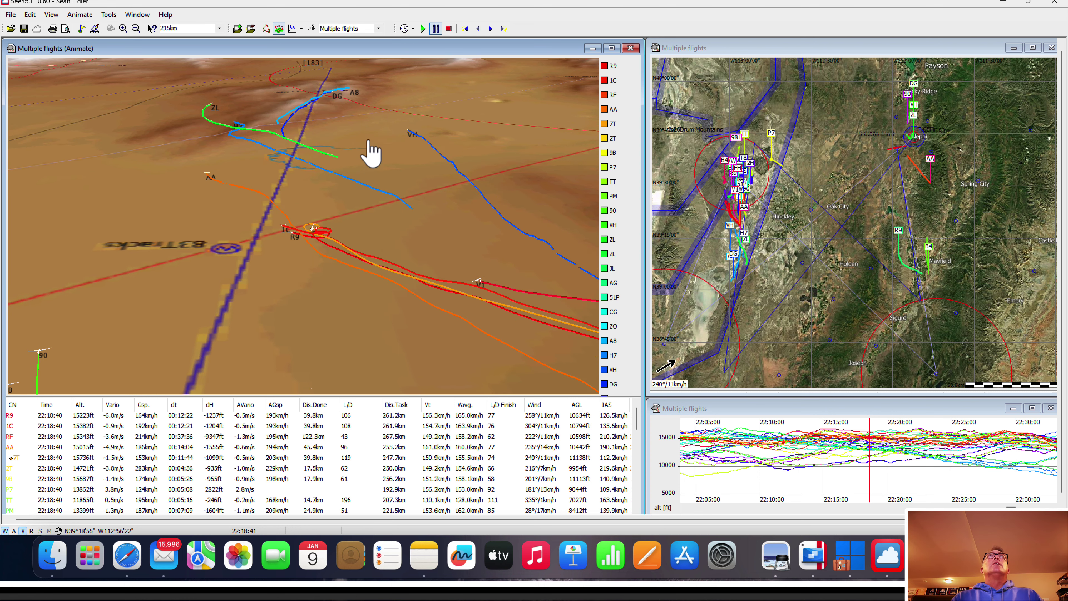
{"action": "left_click", "coordinate": [423, 28]}
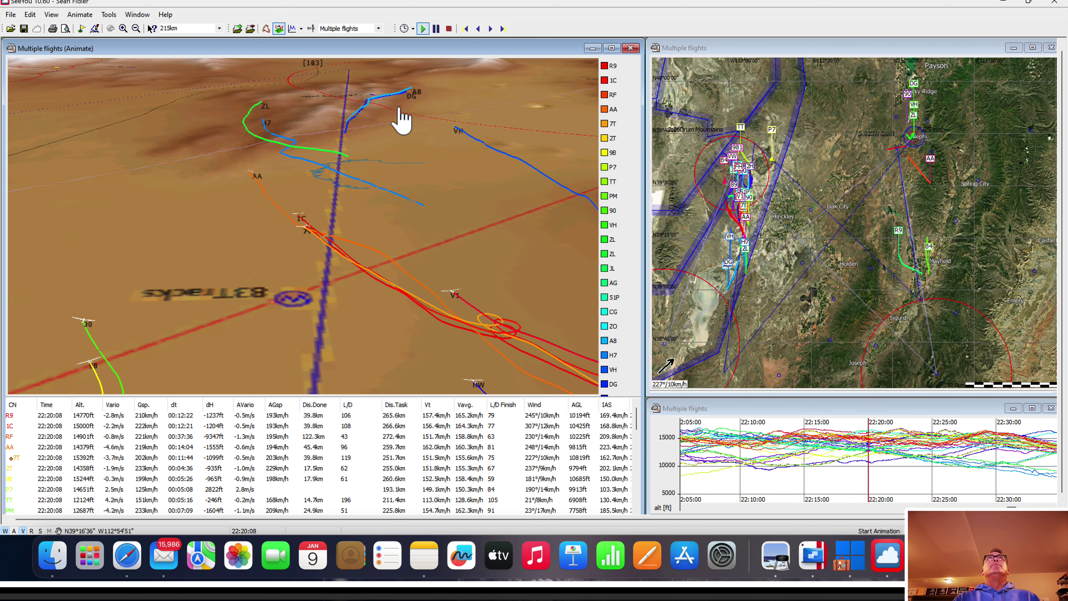
{"action": "left_click", "coordinate": [436, 29]}
Step: Examine on the map the gliders' routes from 83Tracks south toward 22Cricket Mtns at 22:20:54
{"action": "left_click_drag", "start_coordinate": [739, 305], "coordinate": [776, 295]}
{"action": "scroll", "coordinate": [776, 295], "scroll_direction": "down", "scroll_amount": 1}
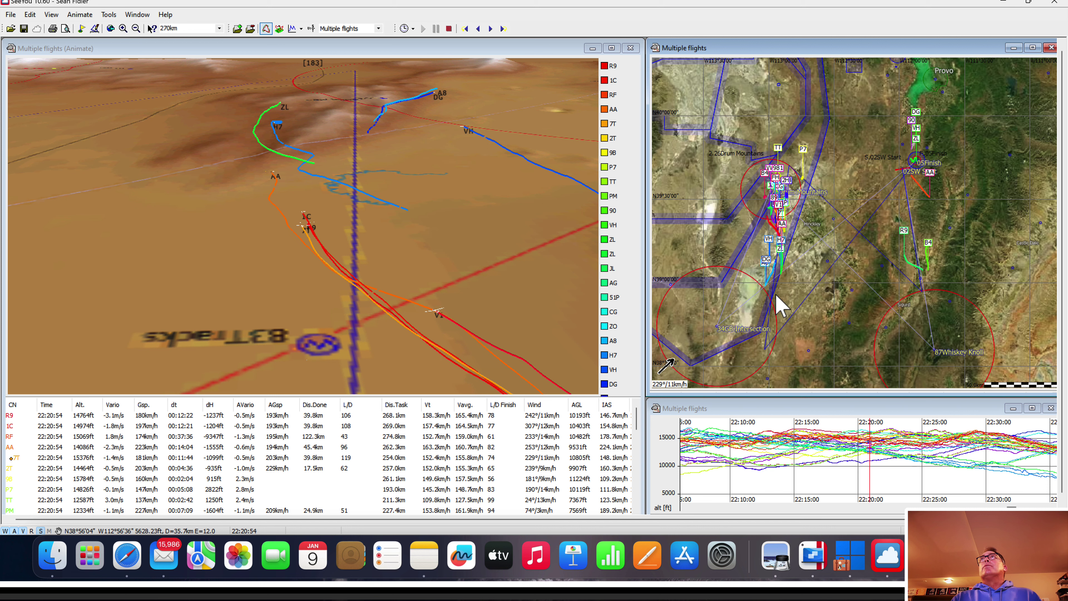
{"action": "scroll", "coordinate": [775, 295], "scroll_direction": "up", "scroll_amount": 3}
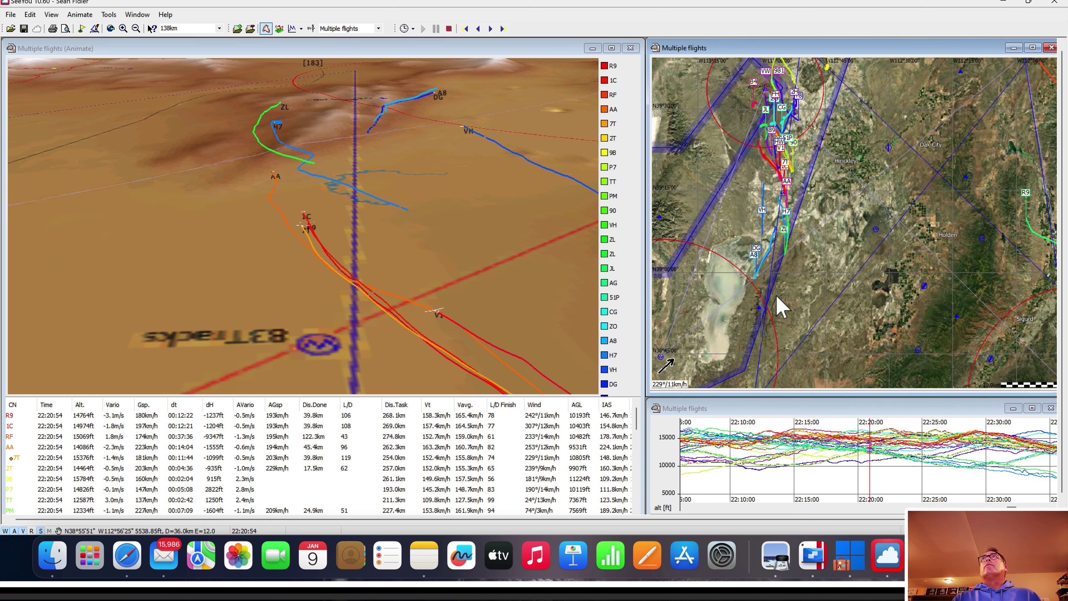
{"action": "scroll", "coordinate": [780, 306], "scroll_direction": "up", "scroll_amount": 1}
{"action": "left_click_drag", "start_coordinate": [774, 319], "coordinate": [796, 311]}
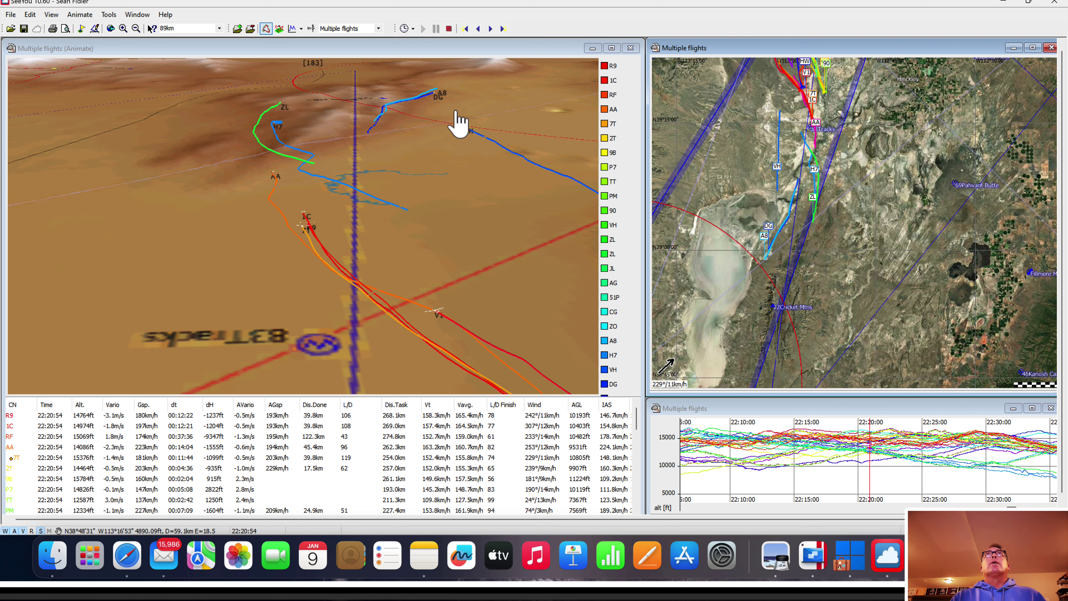
Step: Play the animation on to 22:23:18 and compare the lines of 1C, R9 and 7T with AA, H7, ZL and VH in 3D
{"action": "left_click", "coordinate": [416, 86]}
{"action": "left_click", "coordinate": [423, 28]}
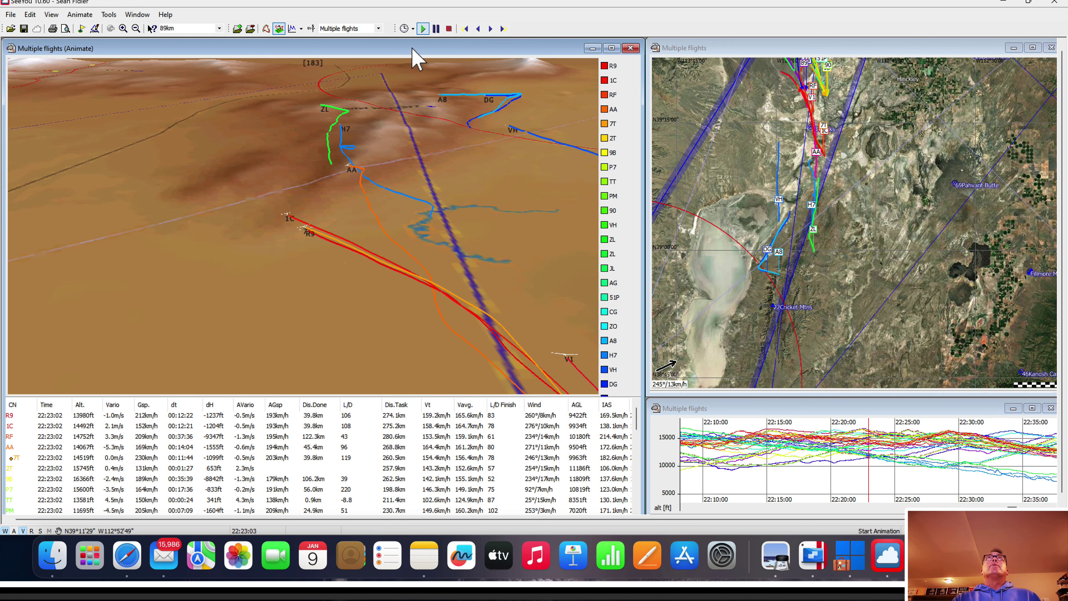
{"action": "key", "text": "space"}
{"action": "left_click_drag", "start_coordinate": [347, 239], "coordinate": [342, 273]}
{"action": "left_click_drag", "start_coordinate": [572, 210], "coordinate": [437, 167]}
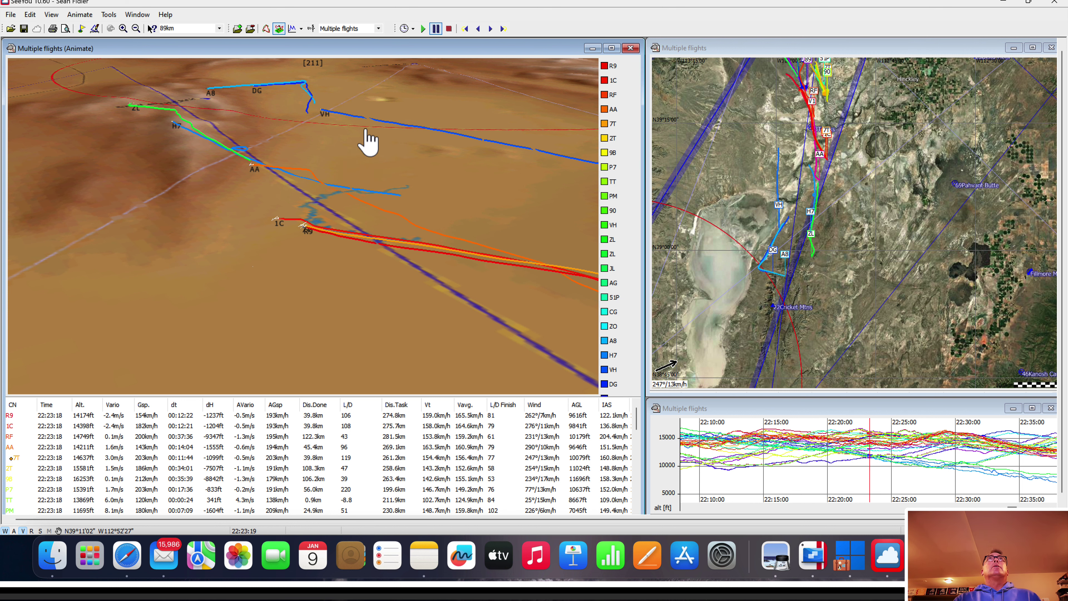
{"action": "mouse_move", "coordinate": [386, 252]}
{"action": "left_mouse_down"}
{"action": "mouse_move", "coordinate": [410, 258]}
{"action": "mouse_move", "coordinate": [374, 253]}
{"action": "left_mouse_up"}
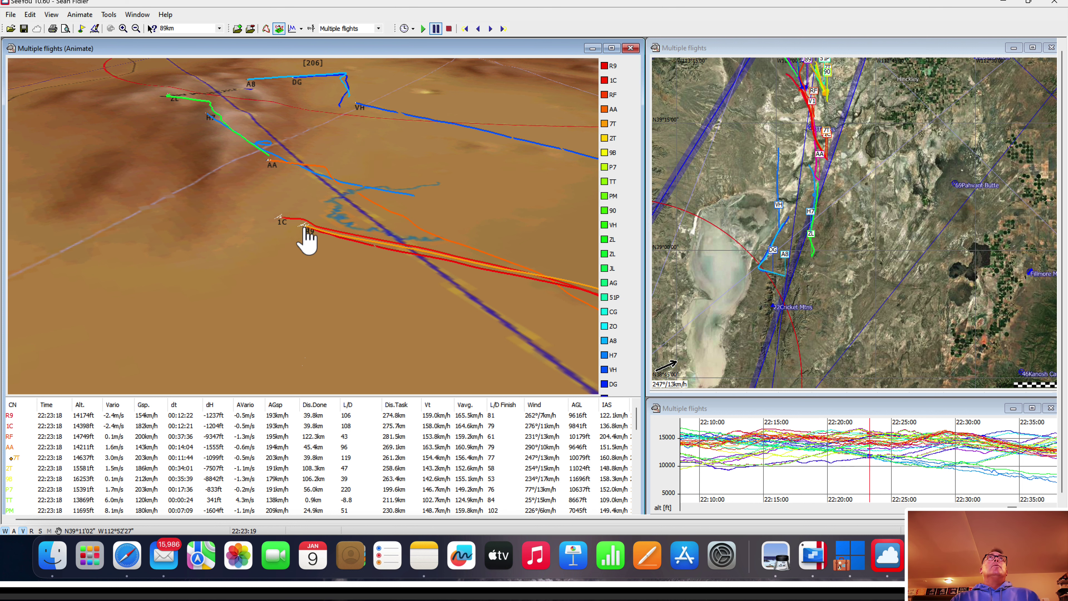
{"action": "scroll", "coordinate": [299, 246], "scroll_direction": "up", "scroll_amount": 3}
{"action": "scroll", "coordinate": [295, 248], "scroll_direction": "down", "scroll_amount": 4}
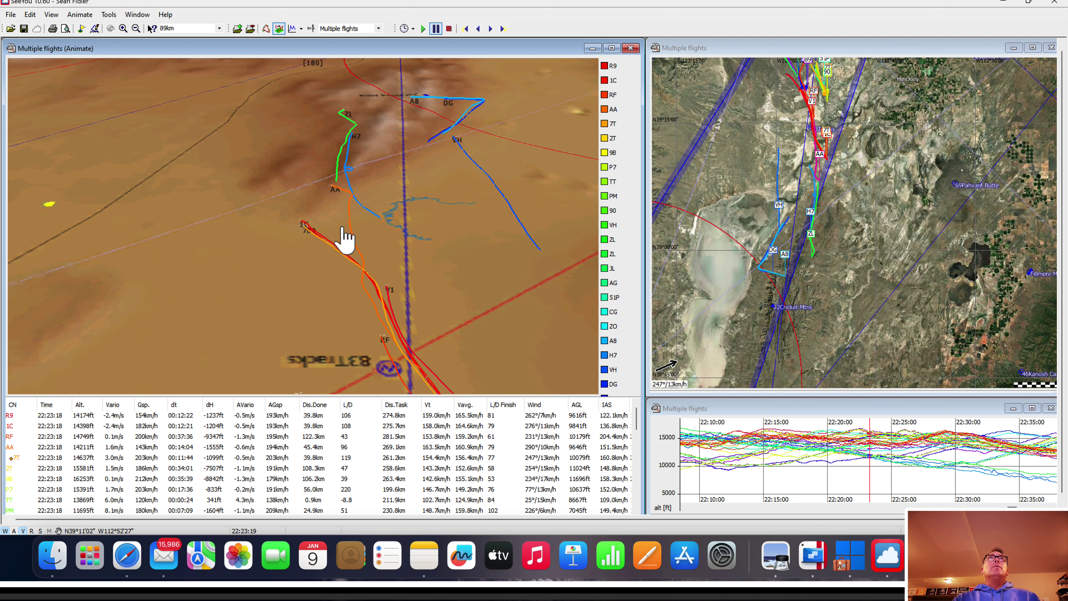
{"action": "scroll", "coordinate": [327, 235], "scroll_direction": "down", "scroll_amount": 5}
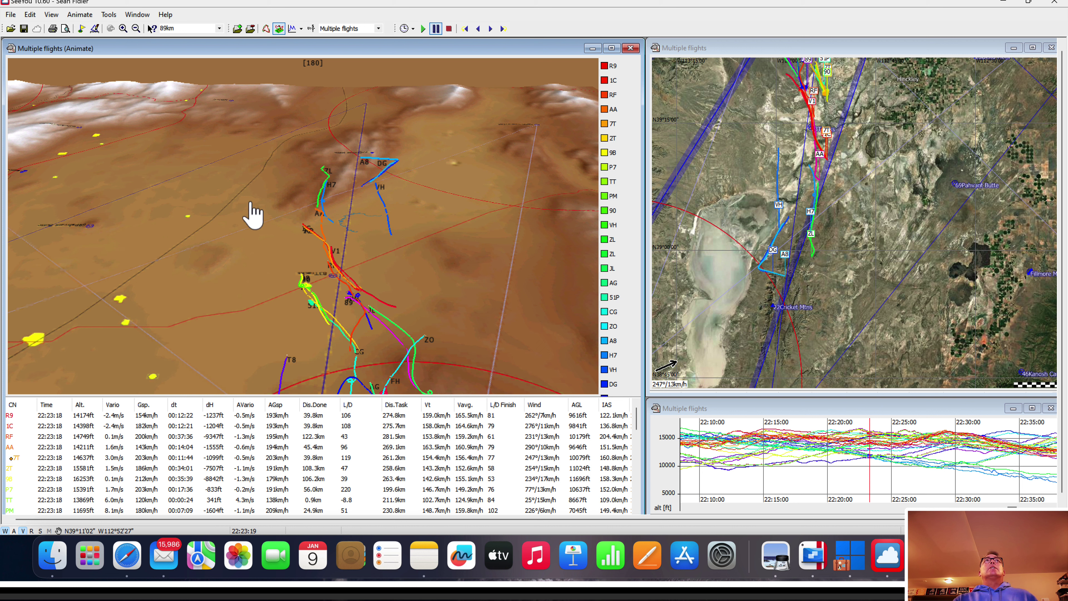
Step: Check the leading gliders' distances and start times in the browser's Contest Day 5 results and return to SeeYou
{"action": "key", "text": "super+Tab"}
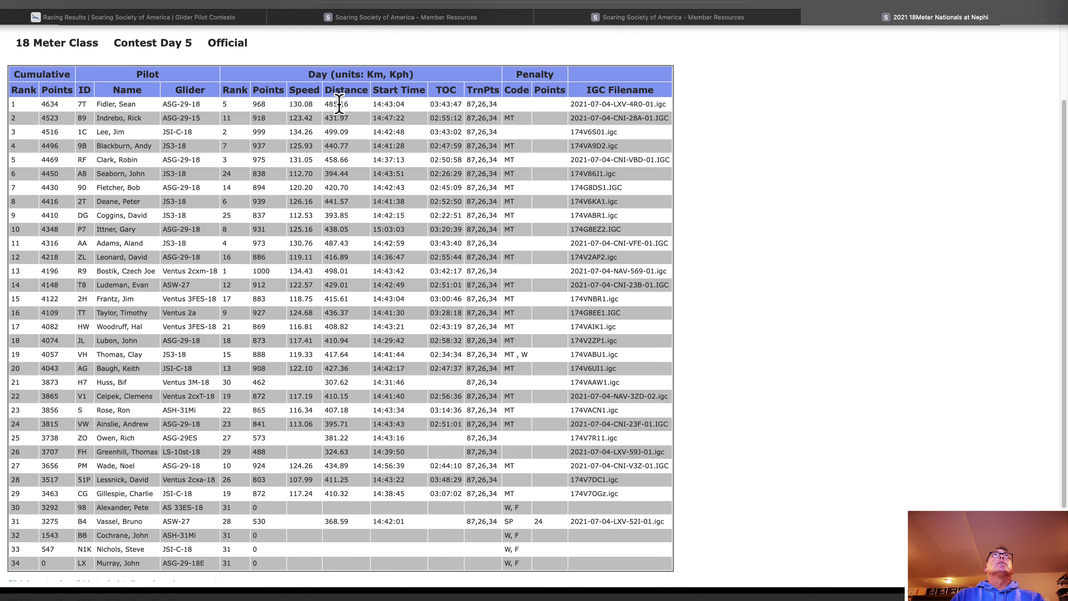
{"action": "key", "text": "ctrl+Left"}
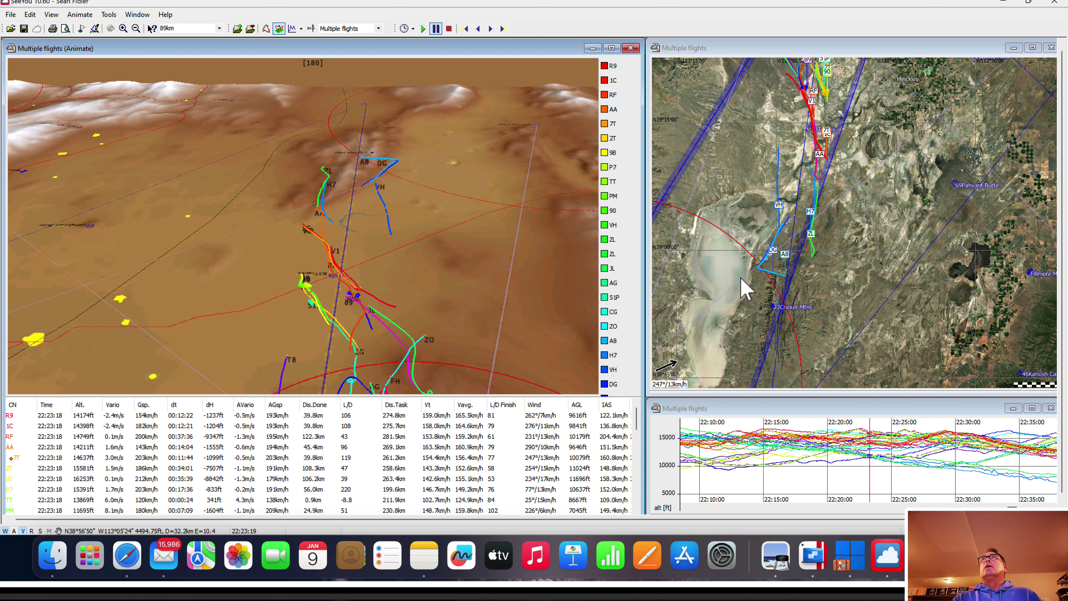
Step: Examine on the map the remaining route past 22Cricket Mtns into the southern turn circle
{"action": "left_click_drag", "start_coordinate": [810, 322], "coordinate": [823, 252]}
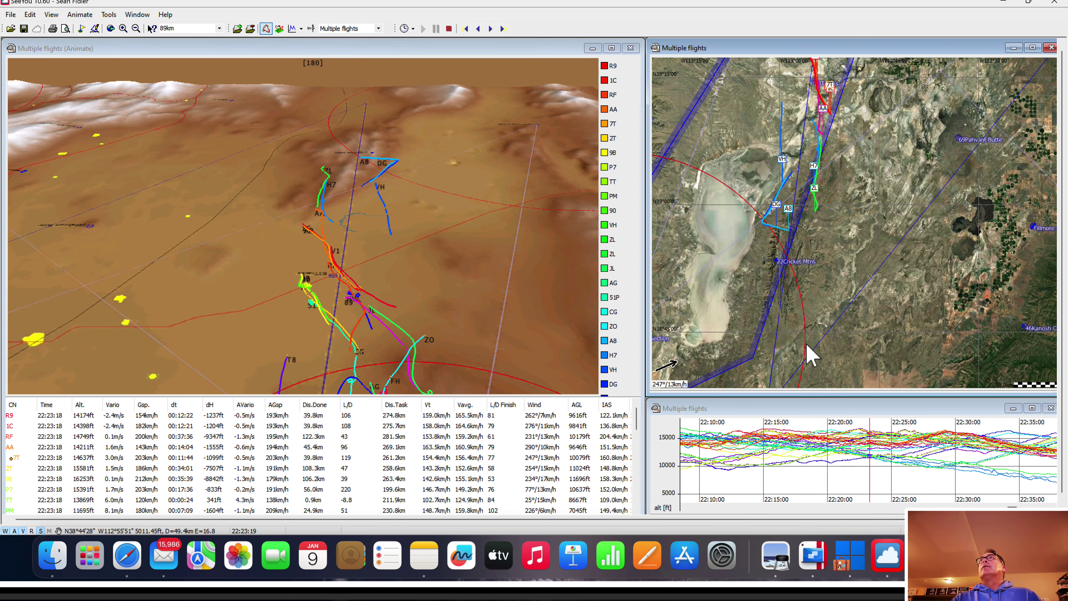
{"action": "scroll", "coordinate": [806, 319], "scroll_direction": "down", "scroll_amount": 3}
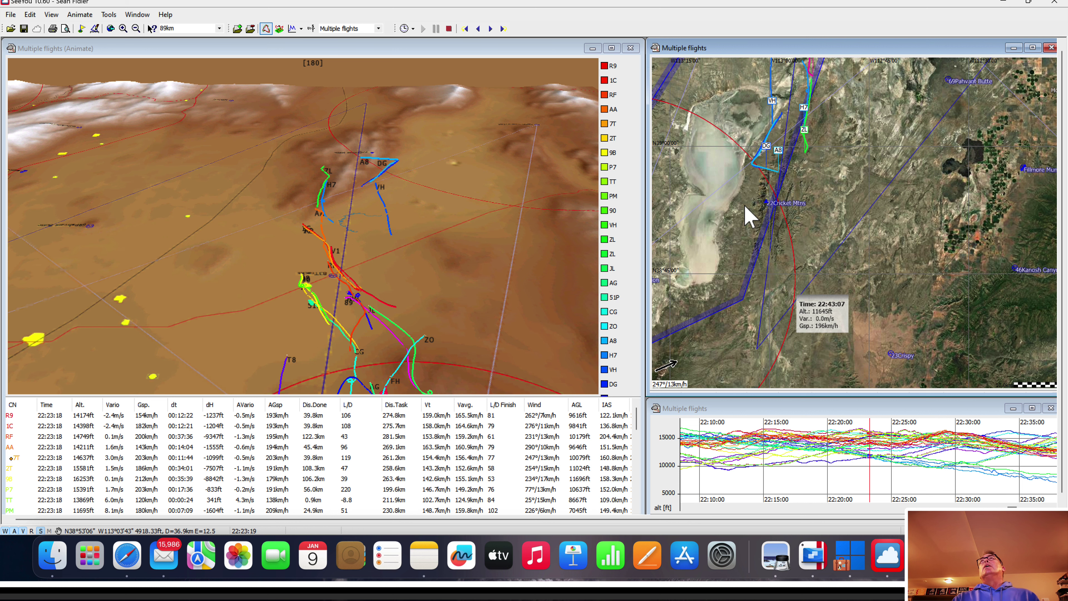
{"action": "scroll", "coordinate": [748, 202], "scroll_direction": "up", "scroll_amount": 1}
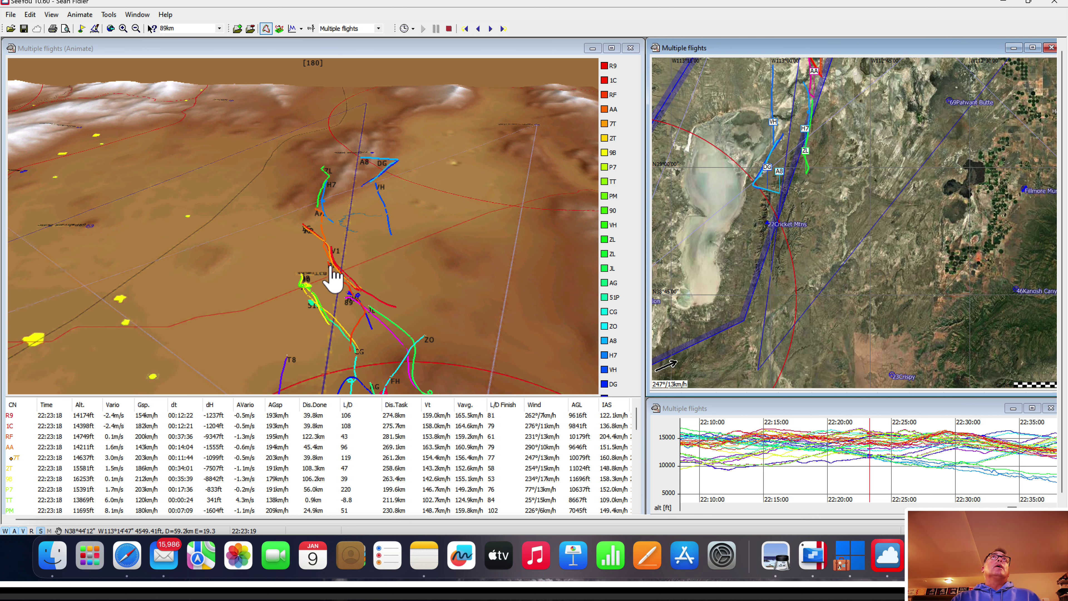
Step: Inspect the 22:23:18 positions of 1C, R9 and 7T relative to AA and the mountain ridge ahead in 3D
{"action": "left_click_drag", "start_coordinate": [334, 282], "coordinate": [340, 282]}
{"action": "scroll", "coordinate": [300, 239], "scroll_direction": "up", "scroll_amount": 3}
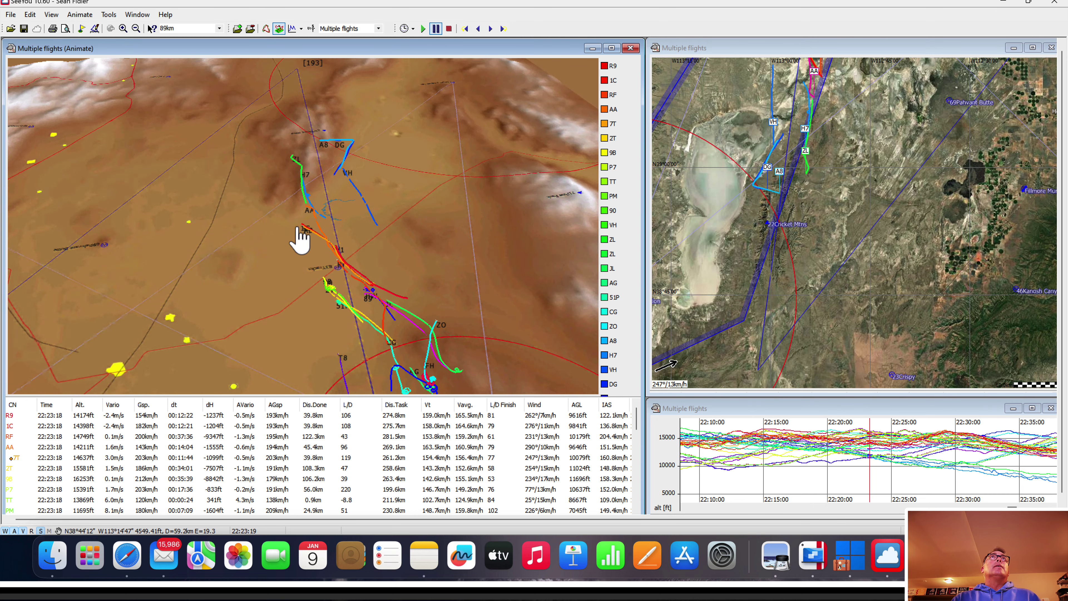
{"action": "scroll", "coordinate": [300, 239], "scroll_direction": "up", "scroll_amount": 4}
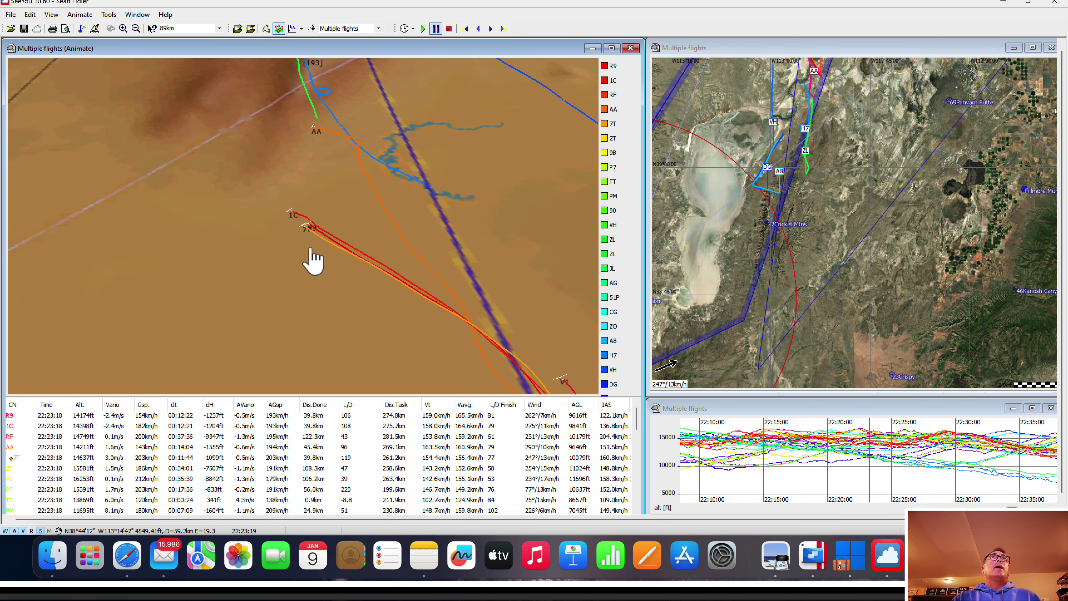
{"action": "scroll", "coordinate": [311, 253], "scroll_direction": "down", "scroll_amount": 4}
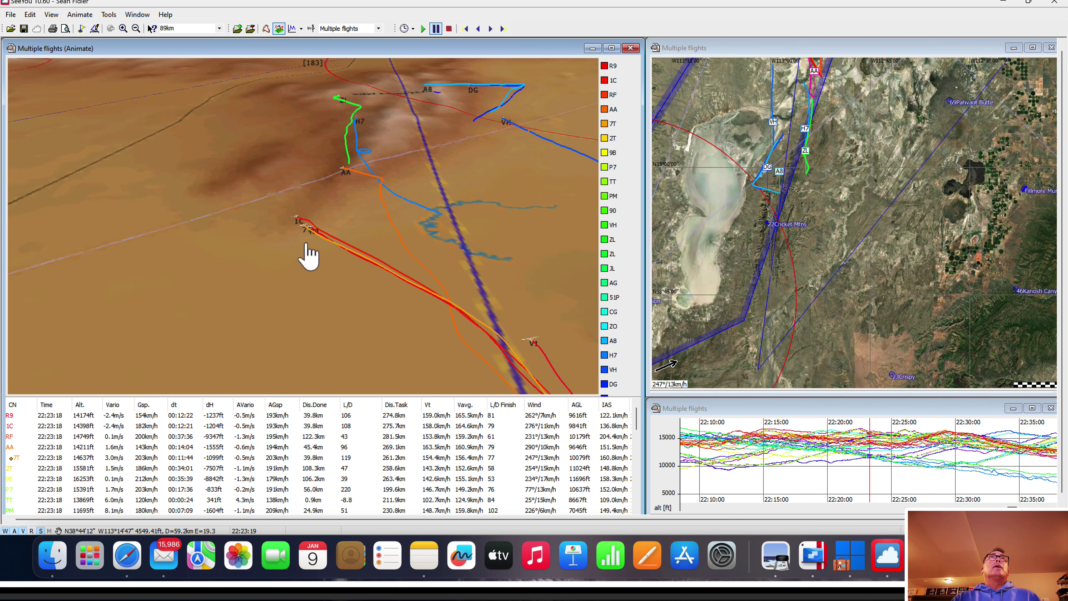
{"action": "scroll", "coordinate": [311, 253], "scroll_direction": "down", "scroll_amount": 2}
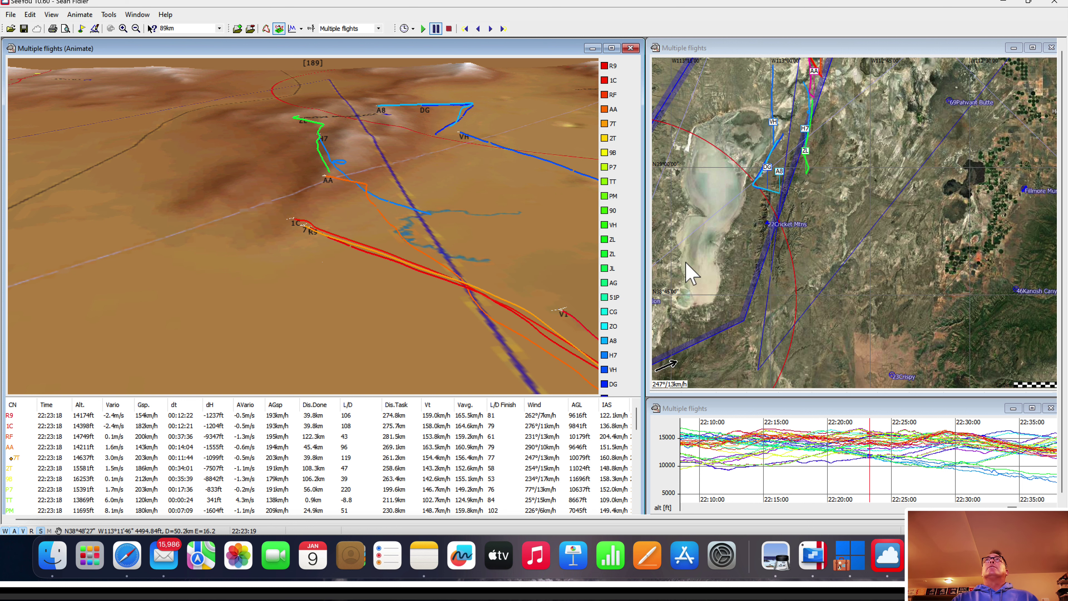
Step: Examine on the map the dry lake area beside 22Cricket Mtns and its place in the wider task area
{"action": "left_click", "coordinate": [720, 231]}
{"action": "scroll", "coordinate": [719, 232], "scroll_direction": "up", "scroll_amount": 2}
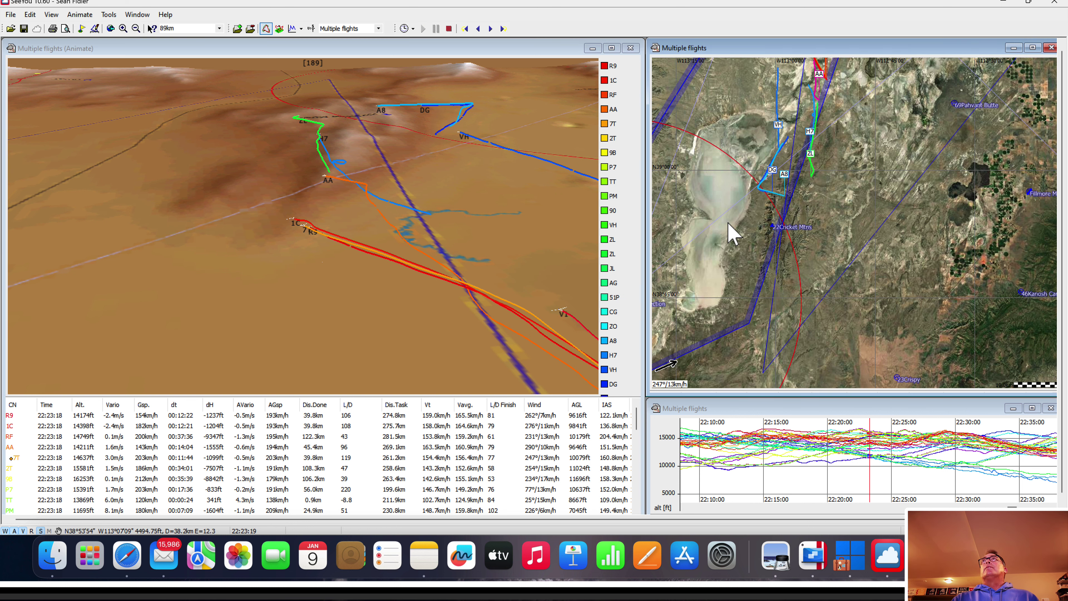
{"action": "scroll", "coordinate": [731, 233], "scroll_direction": "down", "scroll_amount": 5}
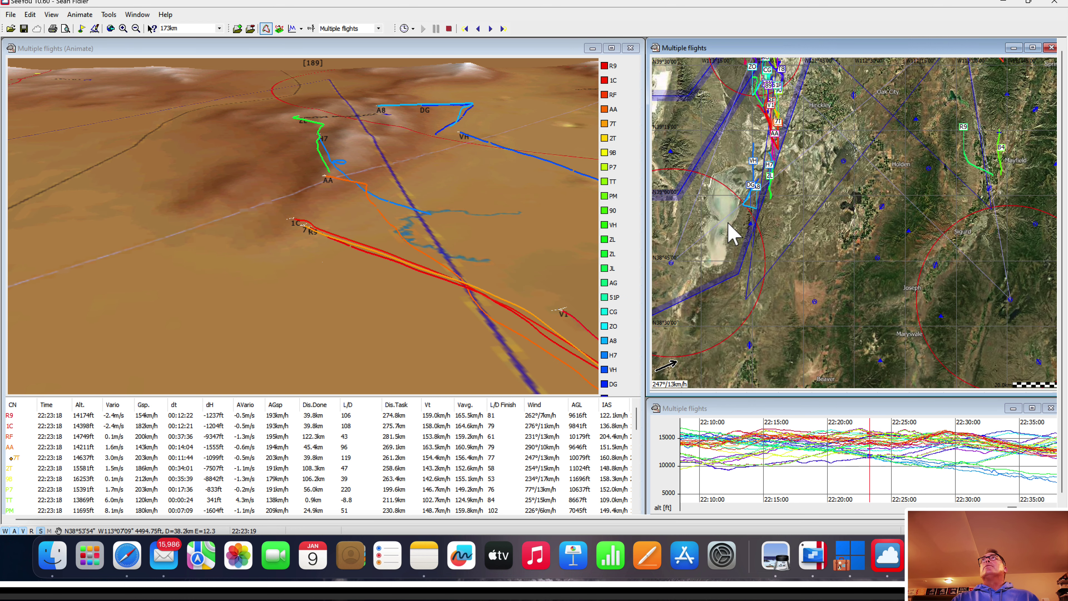
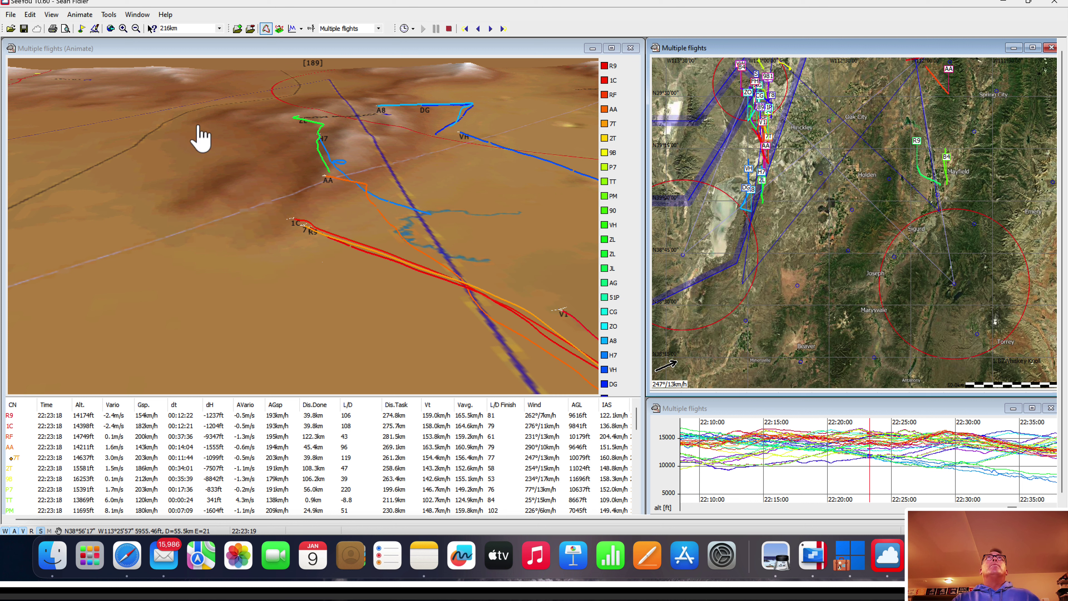
Step: Play the animation on to 22:28:09 and inspect the shared climb of R9, 1C, AA and 7T over the ridge in 3D
{"action": "left_click", "coordinate": [356, 126]}
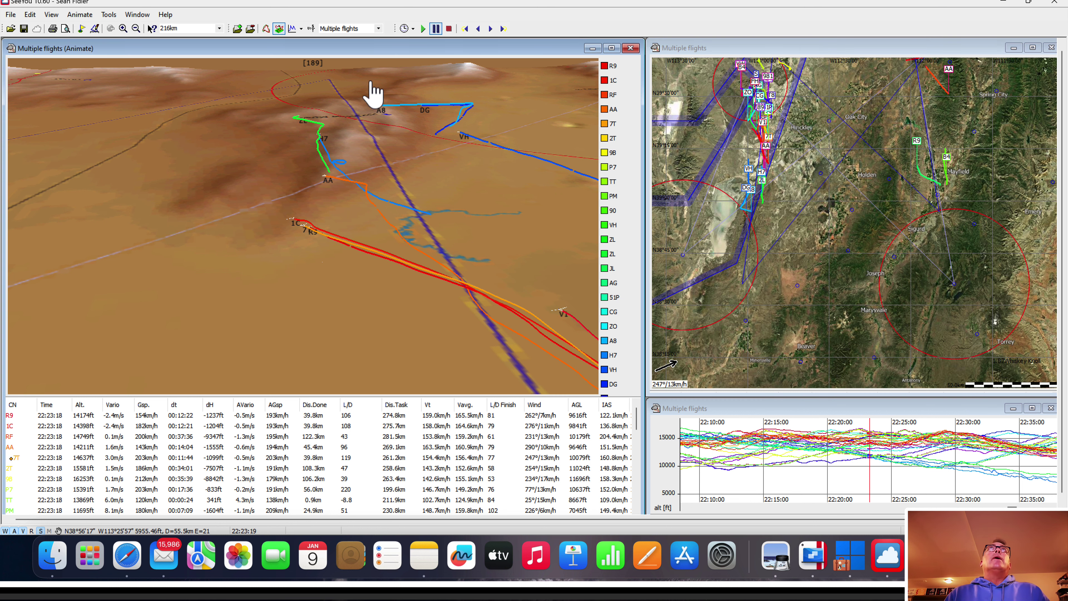
{"action": "left_click", "coordinate": [423, 28]}
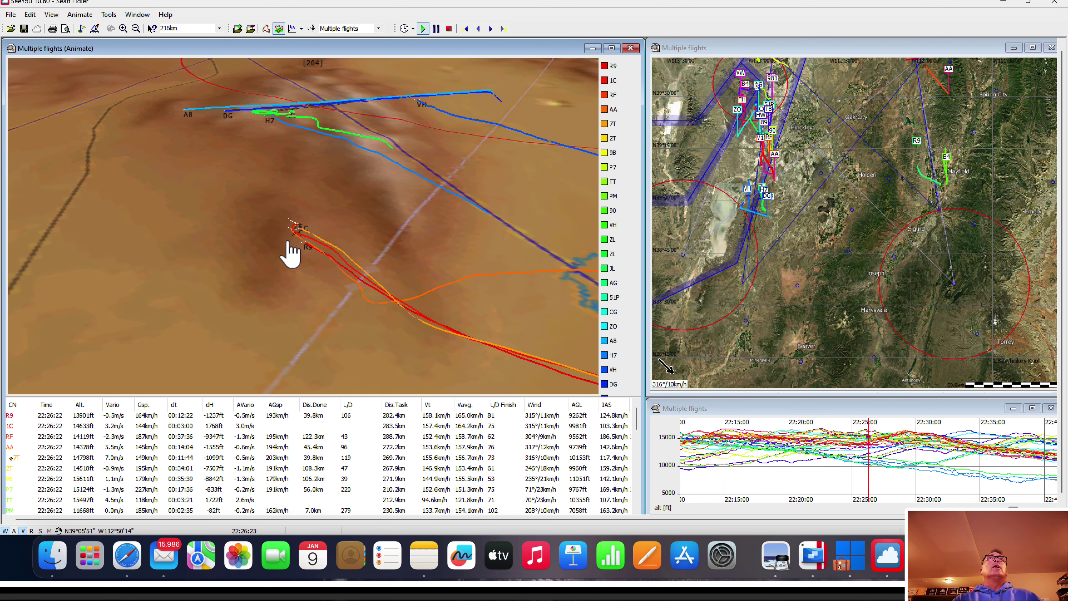
{"action": "mouse_move", "coordinate": [304, 242]}
{"action": "left_mouse_down"}
{"action": "mouse_move", "coordinate": [303, 231]}
{"action": "mouse_move", "coordinate": [291, 241]}
{"action": "mouse_move", "coordinate": [310, 238]}
{"action": "left_mouse_up"}
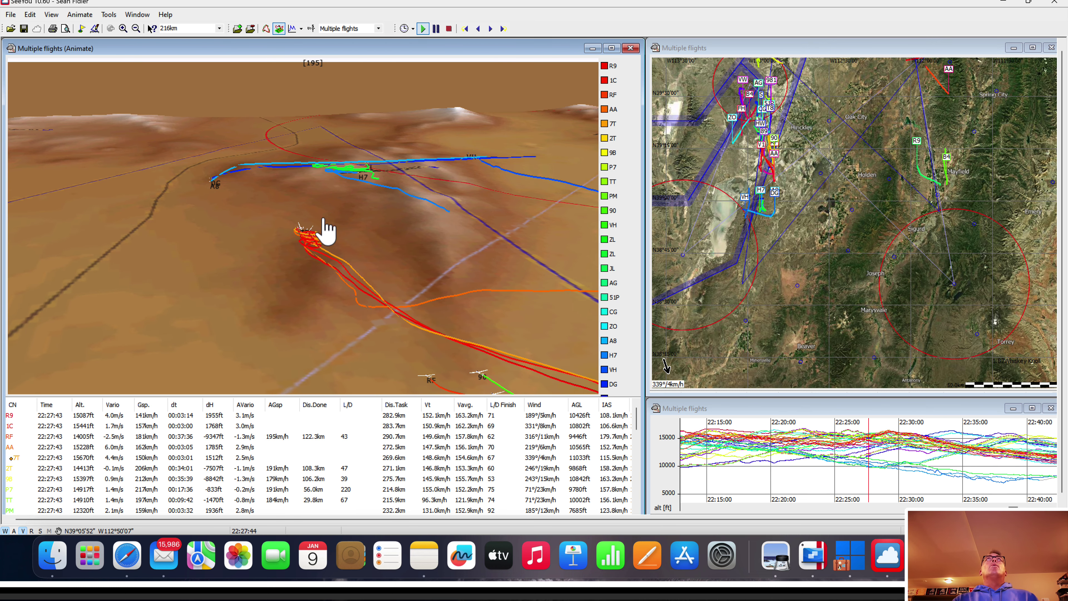
{"action": "left_click", "coordinate": [436, 28]}
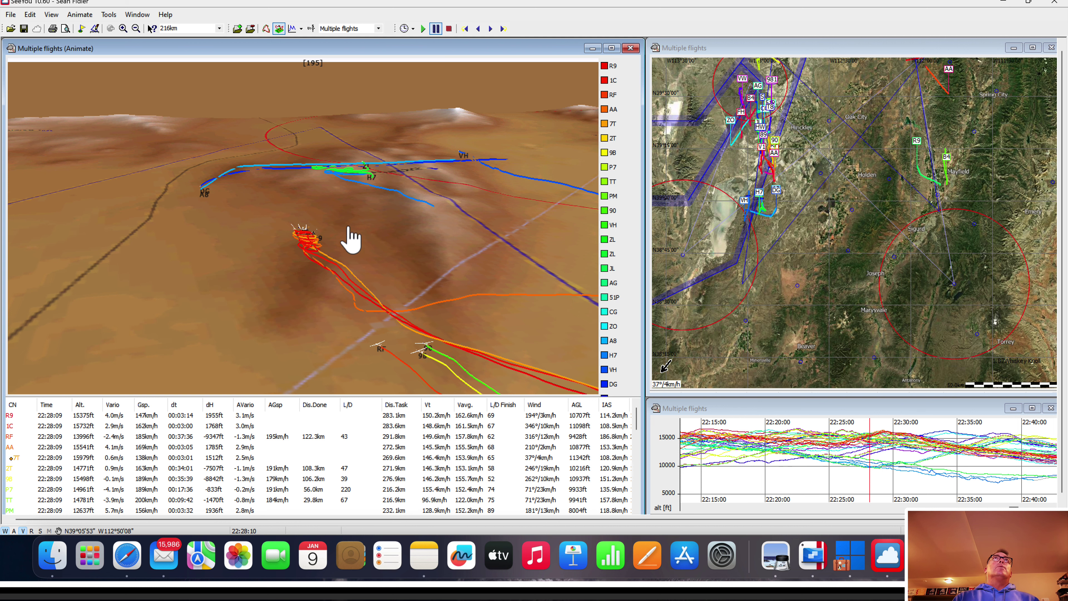
{"action": "left_click_drag", "start_coordinate": [331, 246], "coordinate": [335, 247]}
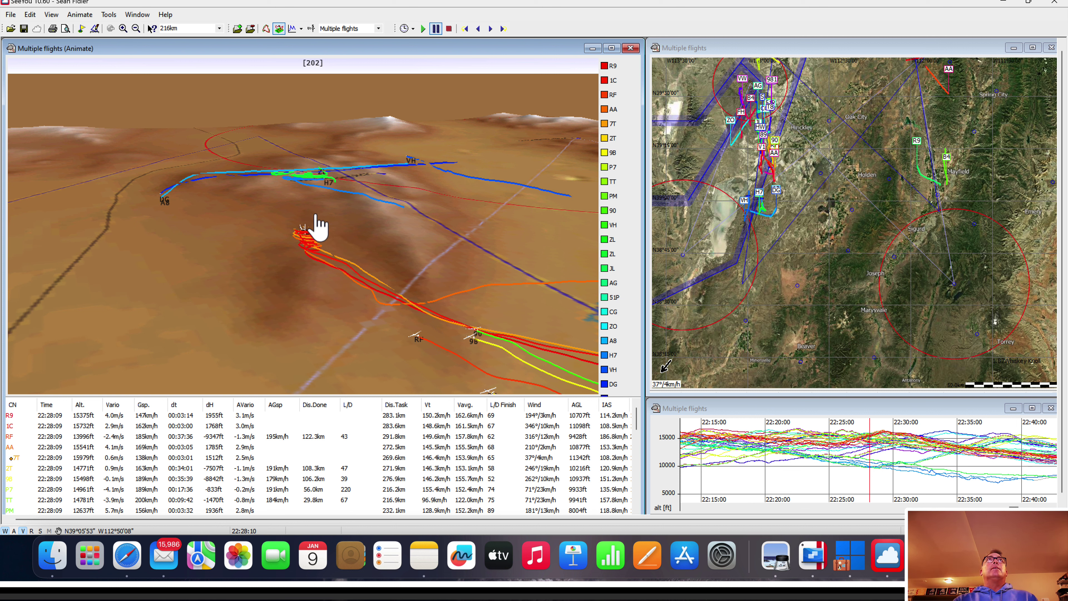
Step: Play the animation on to 22:32:20 and compare the leading group's route with A8, DG and the ridge gliders from several 3D directions
{"action": "left_click", "coordinate": [423, 29]}
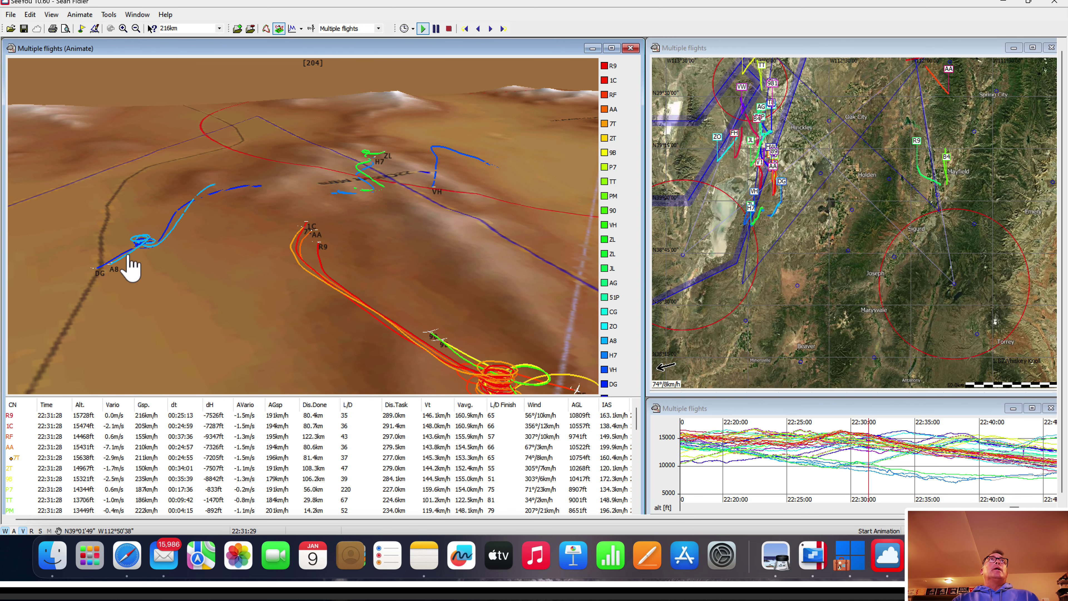
{"action": "left_click", "coordinate": [436, 28]}
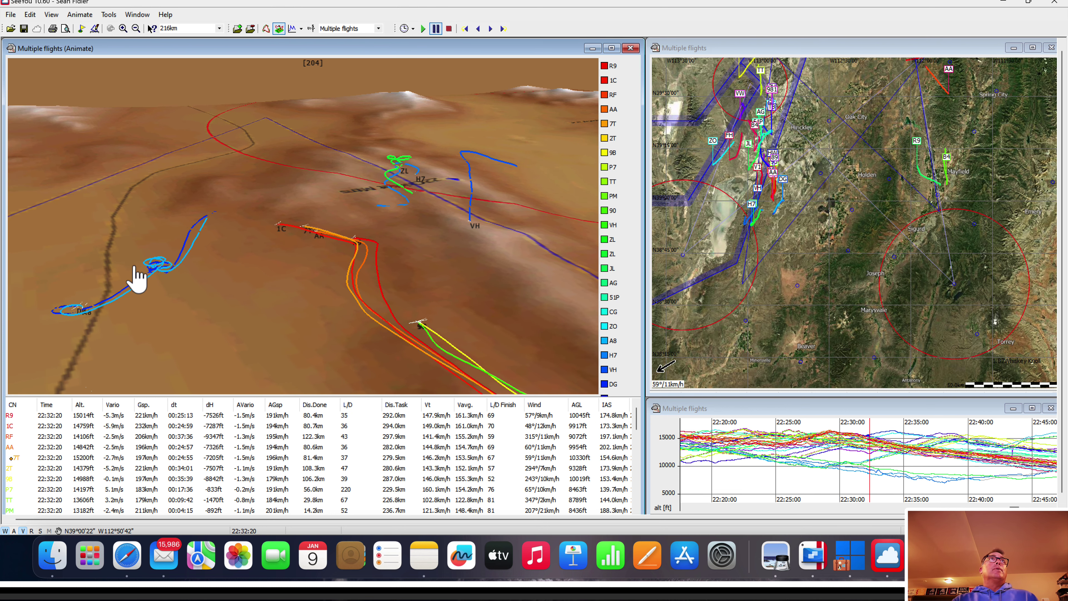
{"action": "left_click_drag", "start_coordinate": [186, 267], "coordinate": [116, 269]}
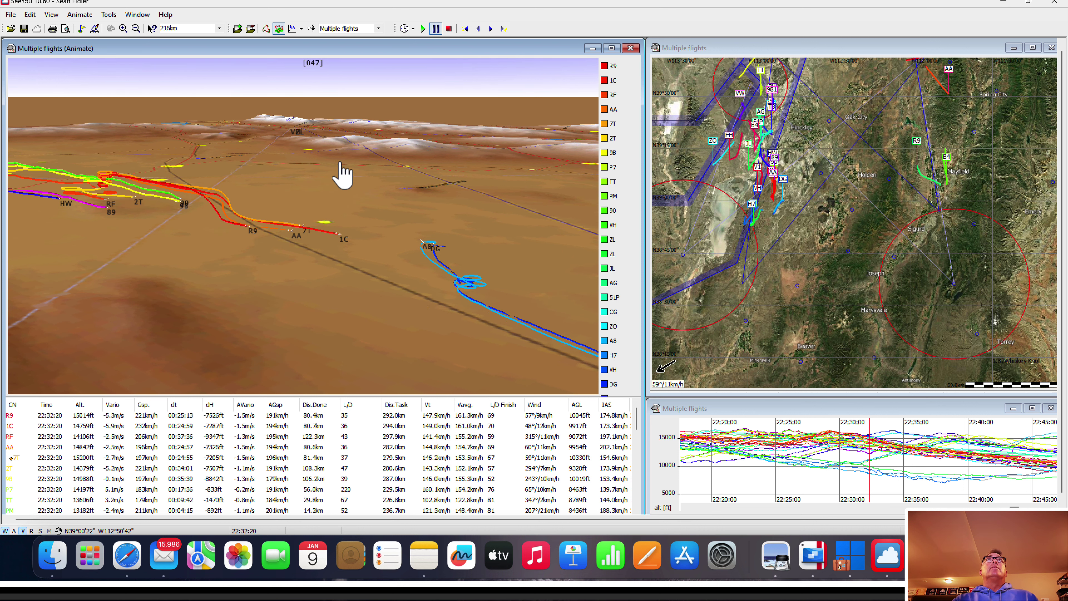
{"action": "left_click_drag", "start_coordinate": [380, 212], "coordinate": [447, 214]}
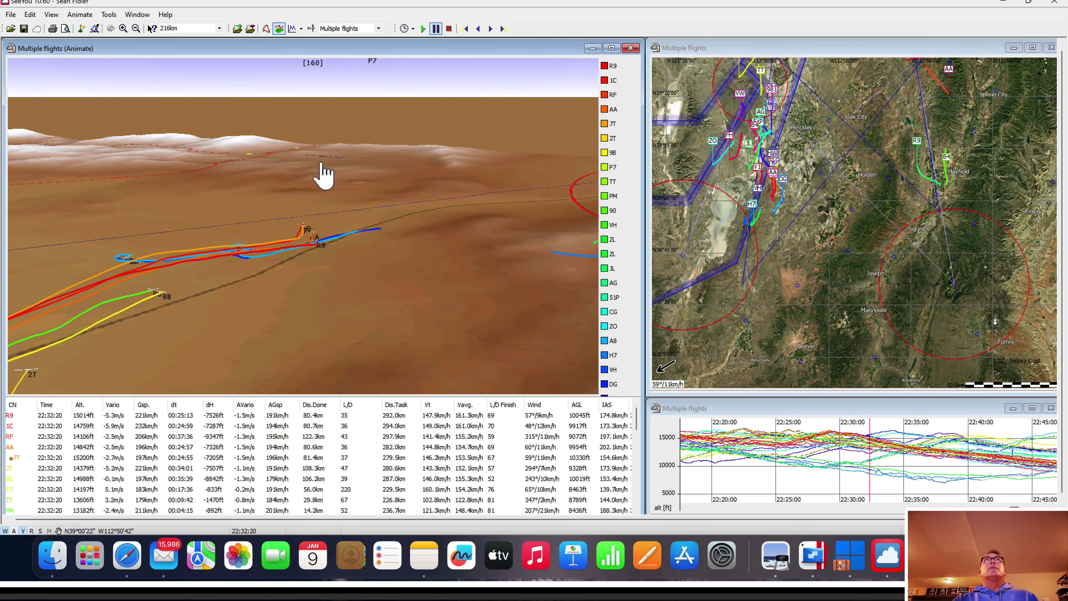
{"action": "scroll", "coordinate": [252, 189], "scroll_direction": "down", "scroll_amount": 3}
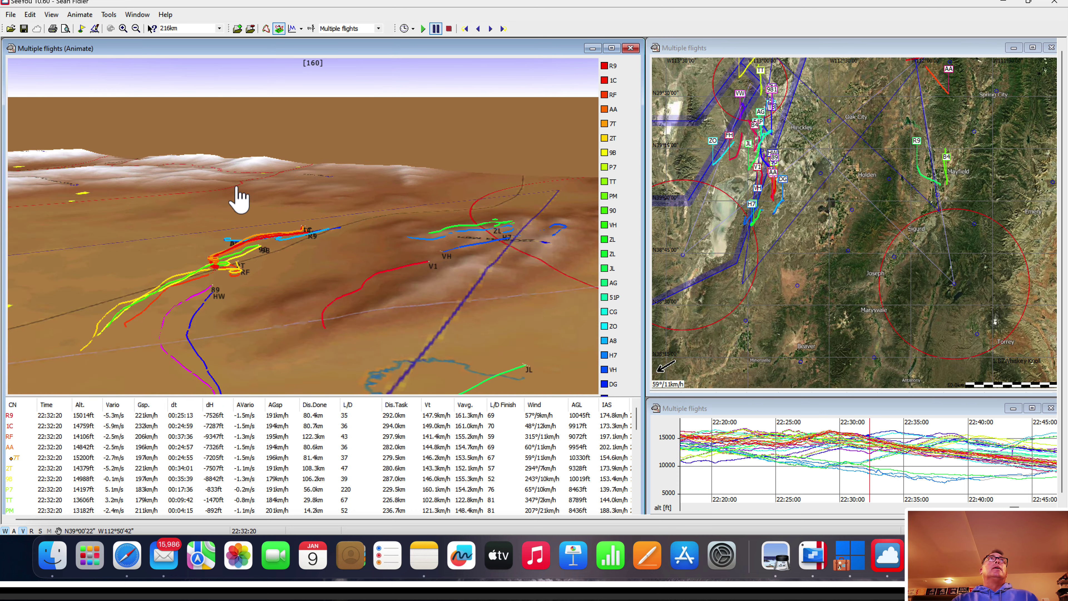
{"action": "scroll", "coordinate": [239, 200], "scroll_direction": "down", "scroll_amount": 2}
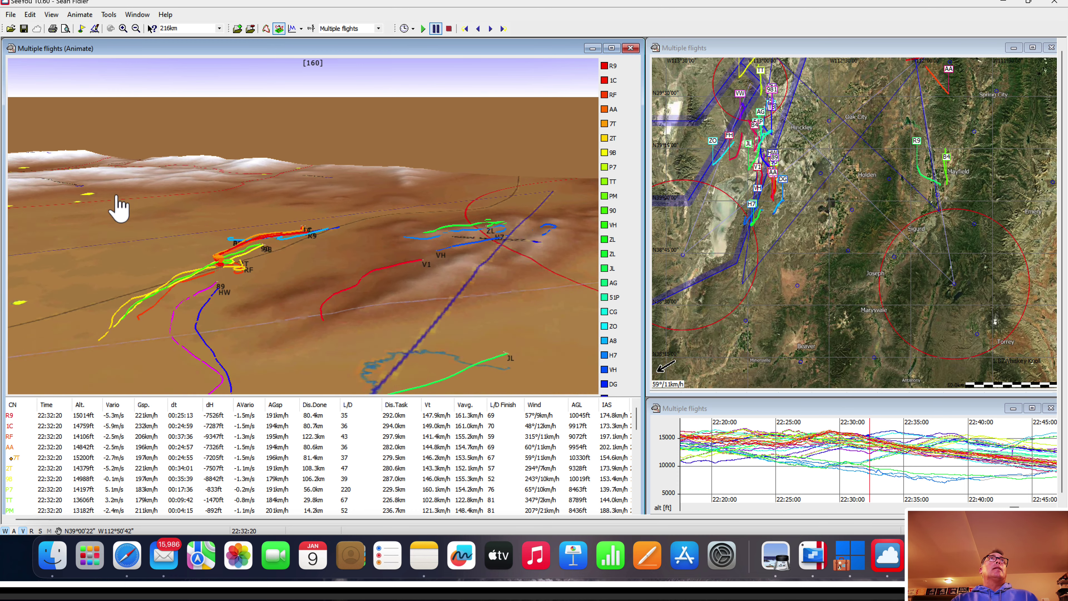
{"action": "mouse_move", "coordinate": [119, 208]}
{"action": "left_mouse_down"}
{"action": "mouse_move", "coordinate": [143, 210]}
{"action": "mouse_move", "coordinate": [112, 219]}
{"action": "left_mouse_up"}
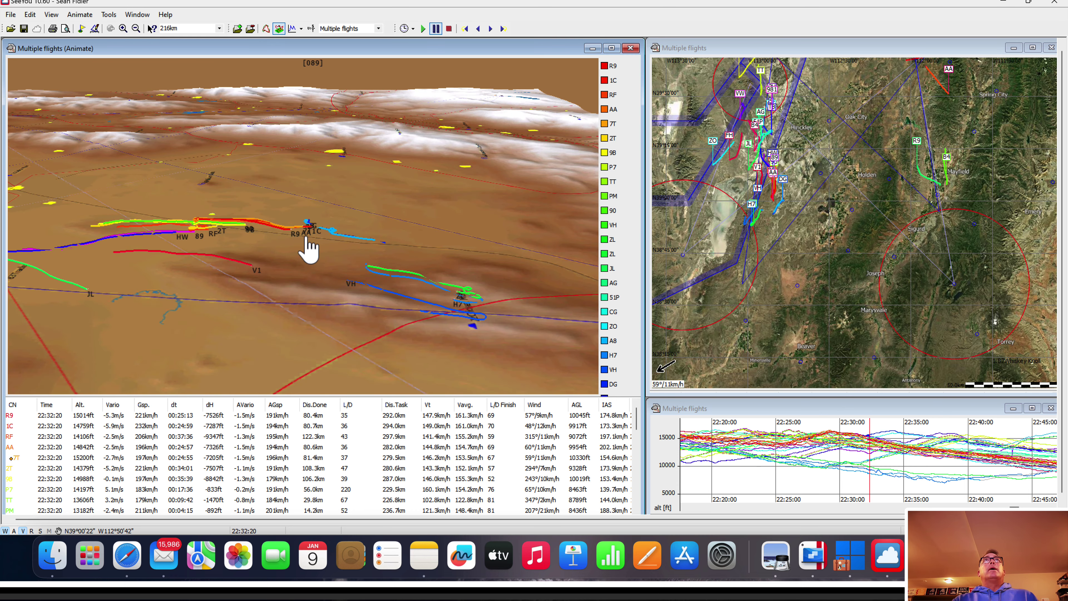
Step: Inspect the spacing and line of 1C, 7T, AA and R9 at 22:32:20 close up in 3D
{"action": "left_click_drag", "start_coordinate": [308, 251], "coordinate": [278, 235]}
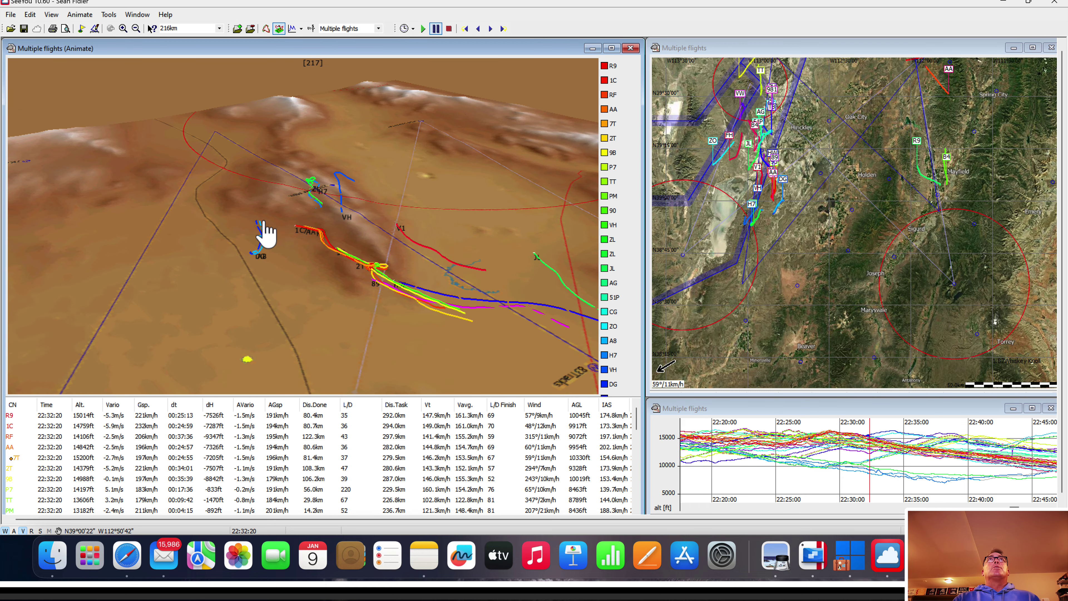
{"action": "scroll", "coordinate": [262, 234], "scroll_direction": "up", "scroll_amount": 5}
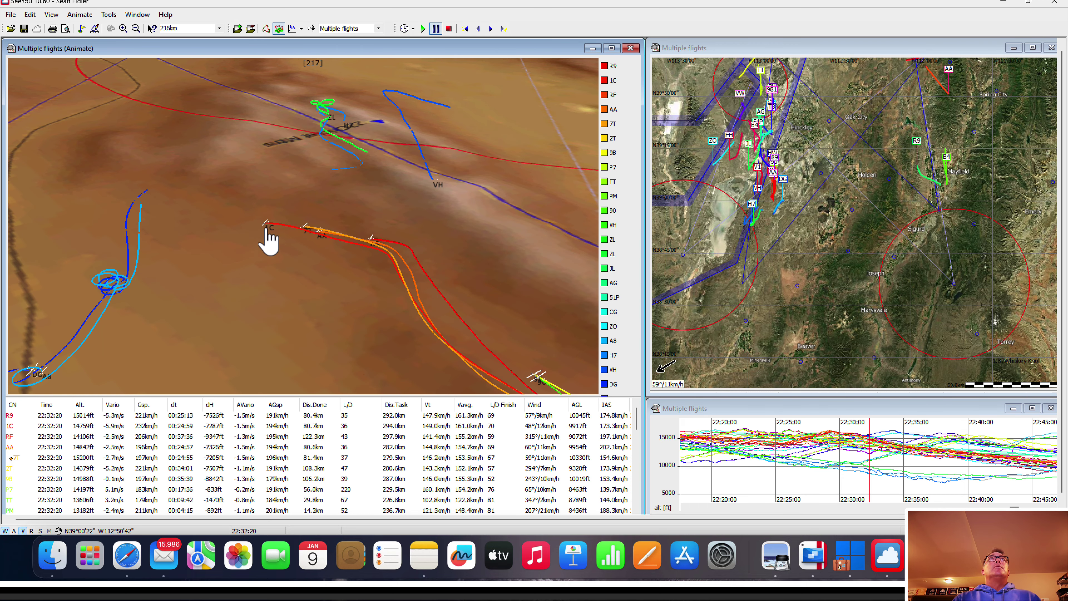
{"action": "scroll", "coordinate": [306, 244], "scroll_direction": "up", "scroll_amount": 2}
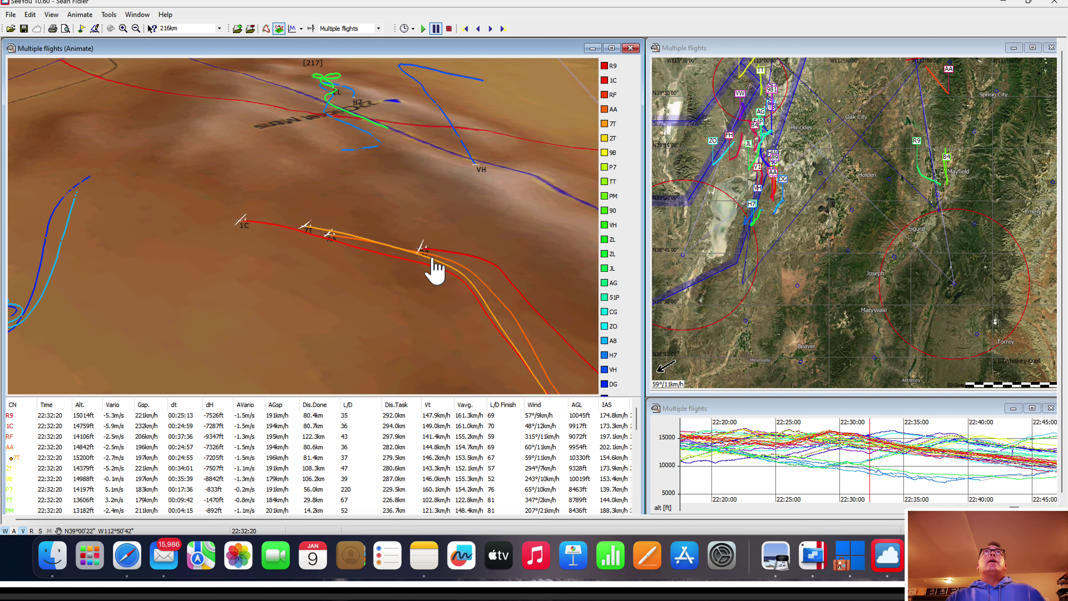
{"action": "left_click_drag", "start_coordinate": [282, 244], "coordinate": [262, 245]}
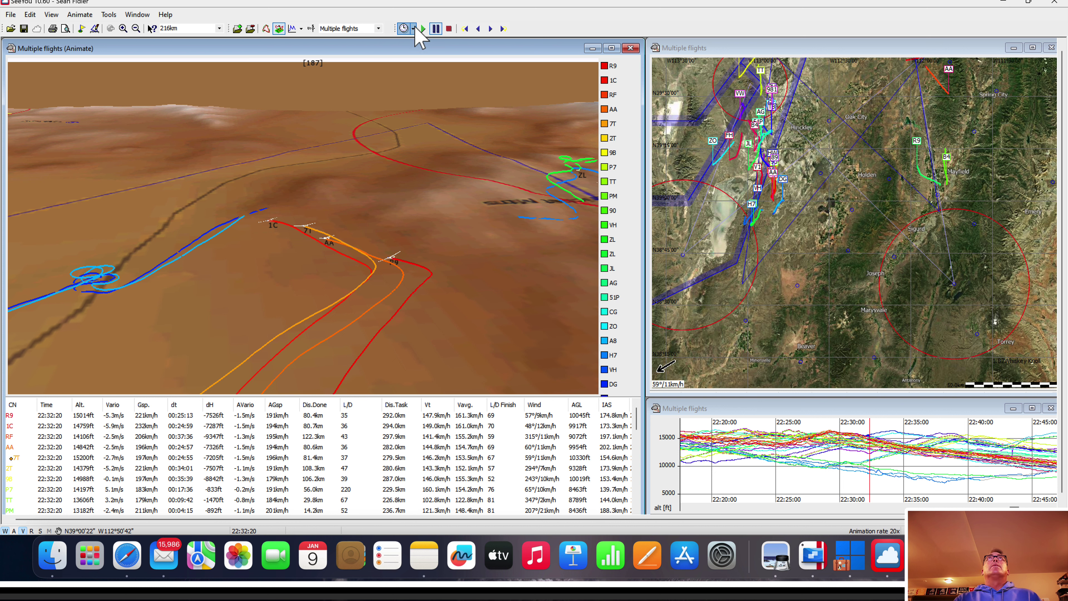
Step: Play the animation on to 22:41:21 and on to 22:45:32 to follow the leading group into the turn circle
{"action": "left_click", "coordinate": [423, 28]}
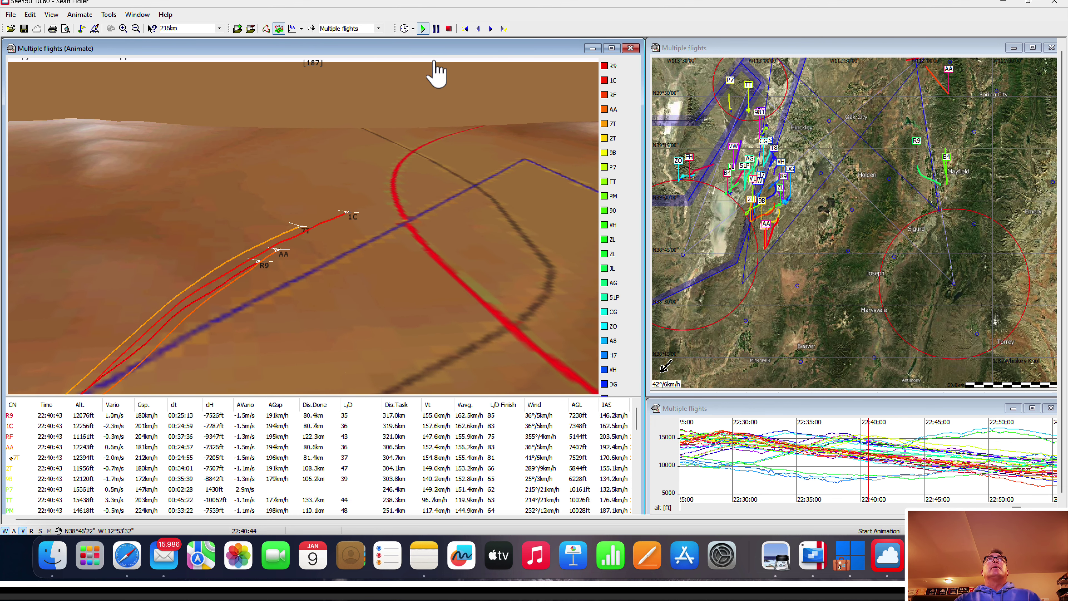
{"action": "left_click", "coordinate": [436, 29]}
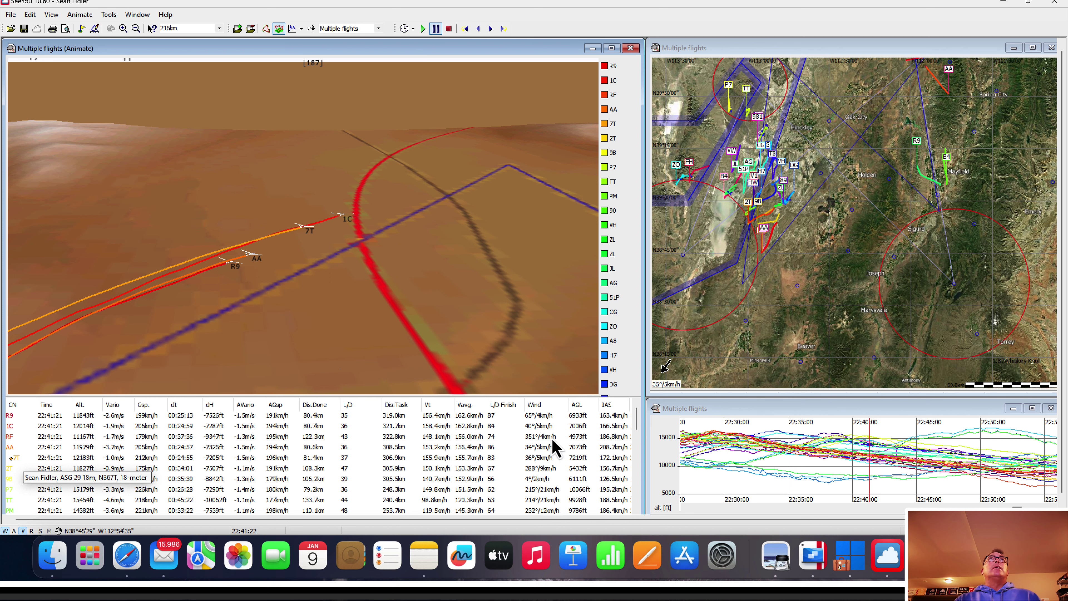
{"action": "left_click", "coordinate": [422, 29]}
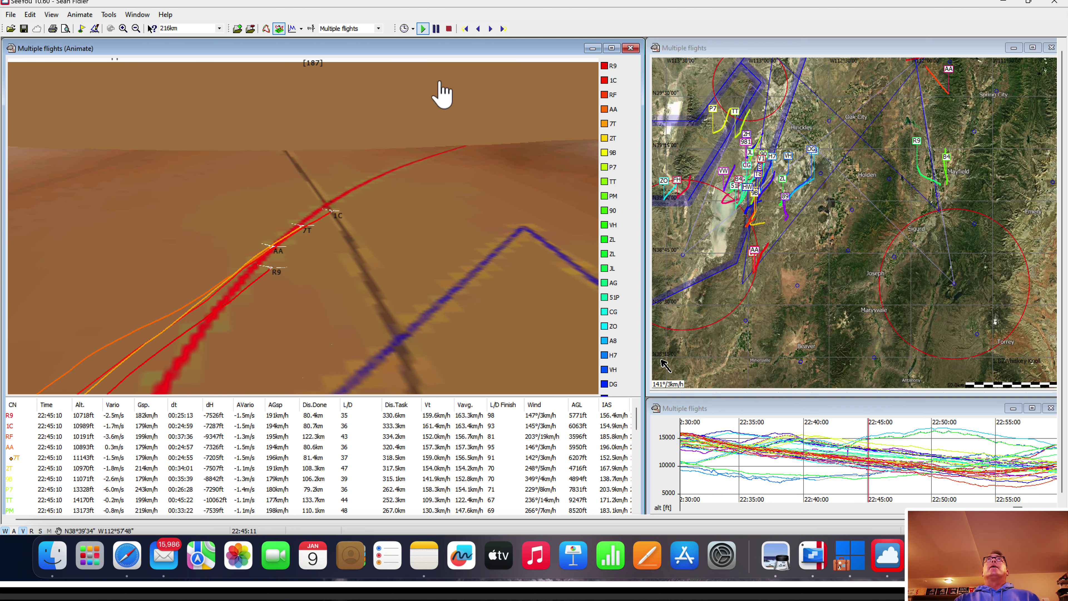
{"action": "left_click", "coordinate": [436, 28]}
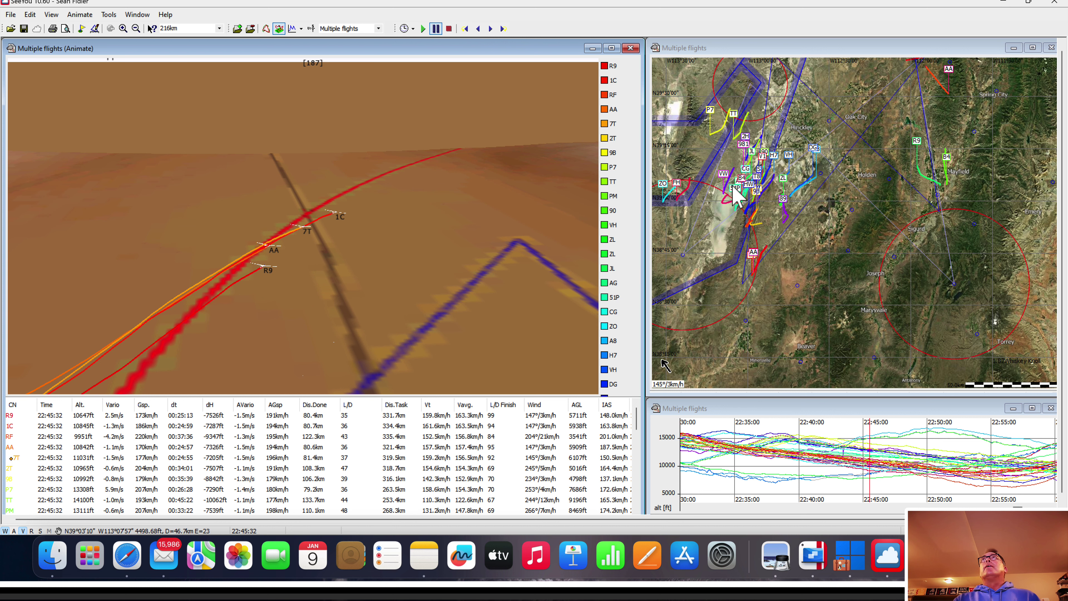
Step: Examine the map around the dry lake and 22Cricket Mtns, comparing the leaders' position with the chasing gliders and the outlying routes
{"action": "left_click", "coordinate": [747, 233]}
{"action": "scroll", "coordinate": [810, 244], "scroll_direction": "up", "scroll_amount": 3}
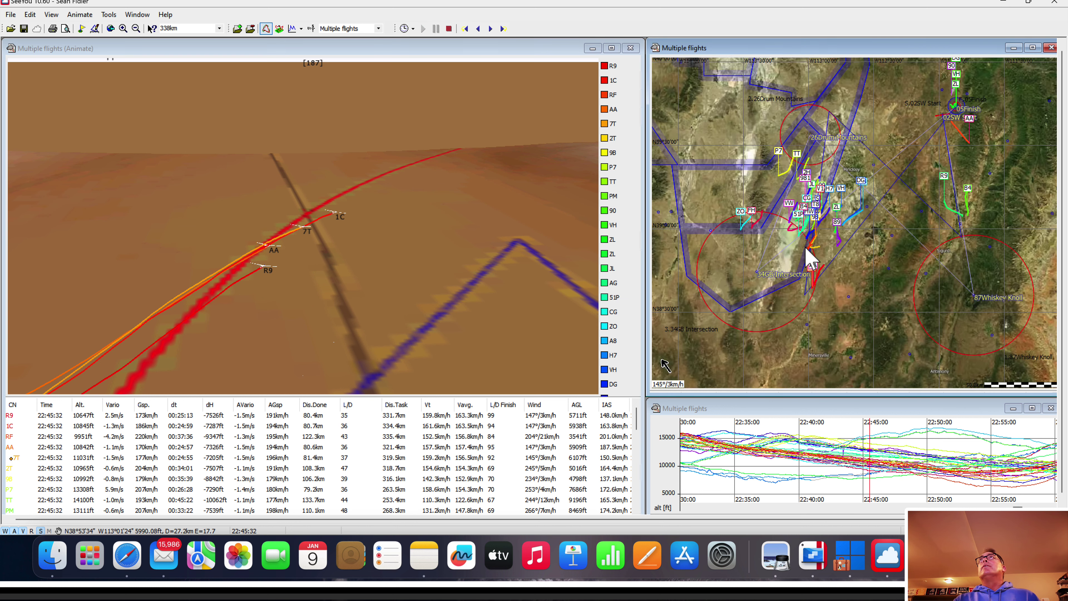
{"action": "scroll", "coordinate": [806, 248], "scroll_direction": "up", "scroll_amount": 1}
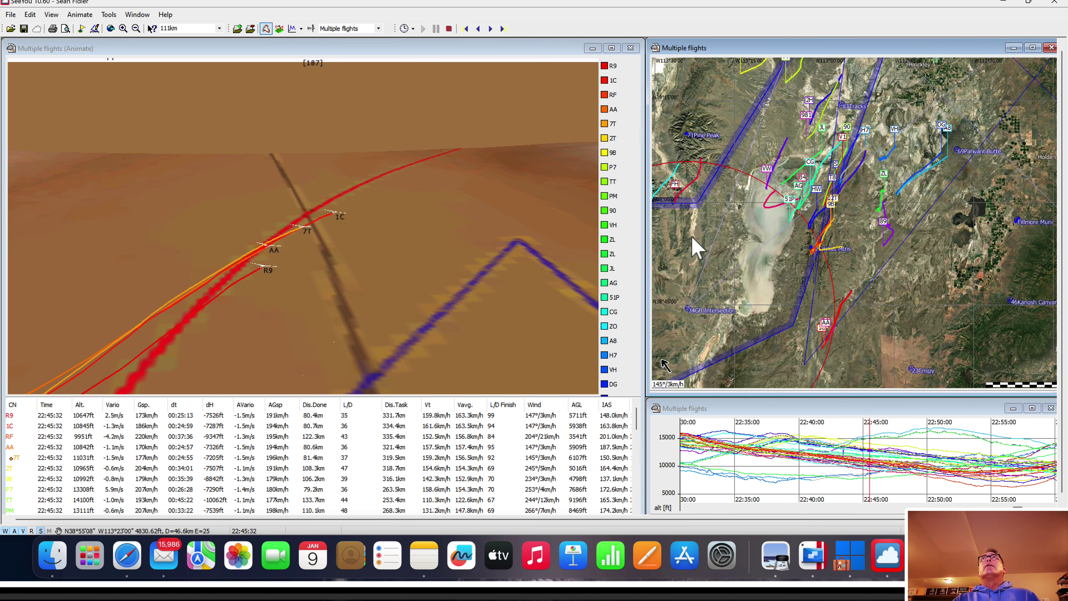
{"action": "left_click_drag", "start_coordinate": [692, 238], "coordinate": [767, 235]}
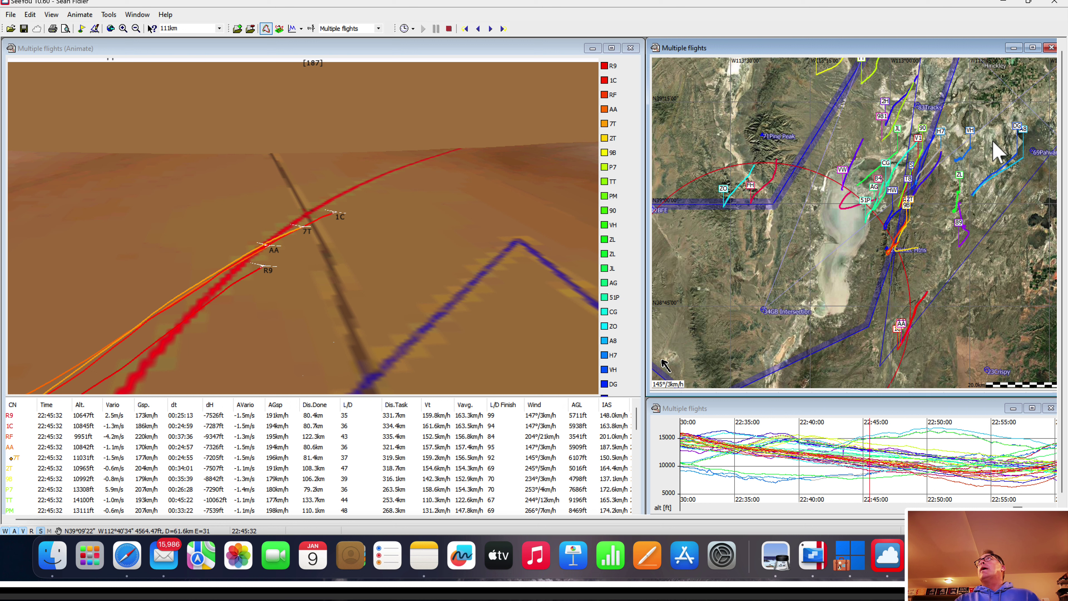
{"action": "left_click_drag", "start_coordinate": [931, 199], "coordinate": [920, 187]}
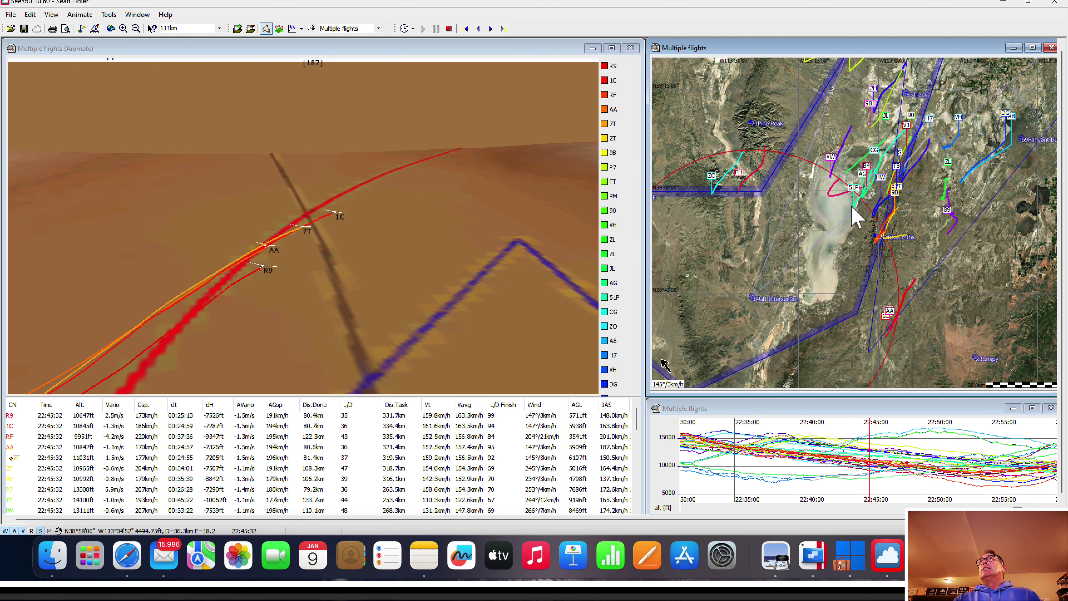
{"action": "left_click_drag", "start_coordinate": [850, 206], "coordinate": [829, 202]}
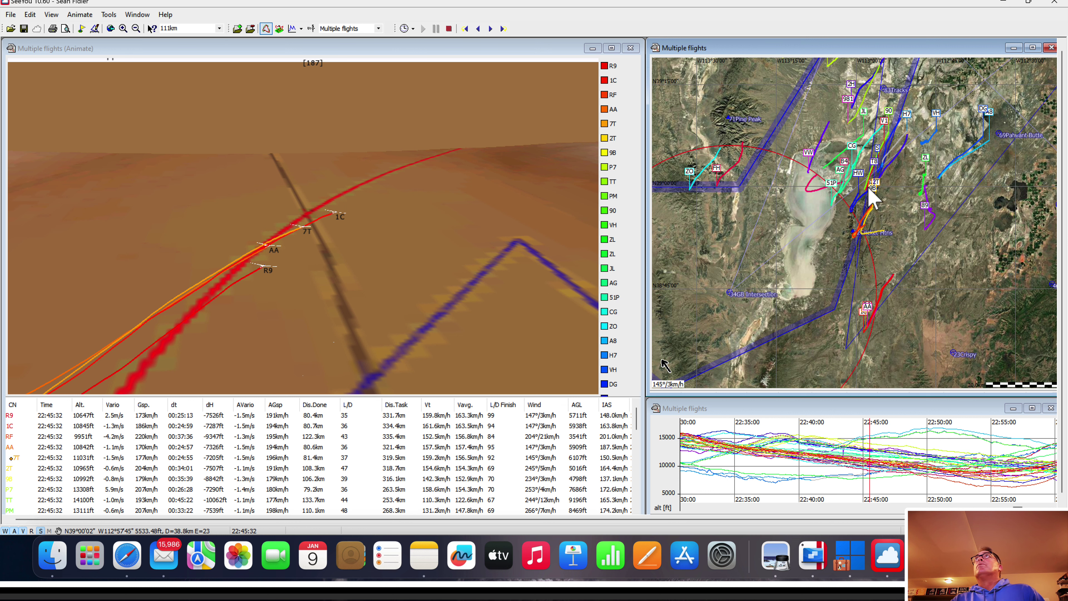
{"action": "scroll", "coordinate": [868, 188], "scroll_direction": "up", "scroll_amount": 2}
{"action": "scroll", "coordinate": [868, 186], "scroll_direction": "down", "scroll_amount": 2}
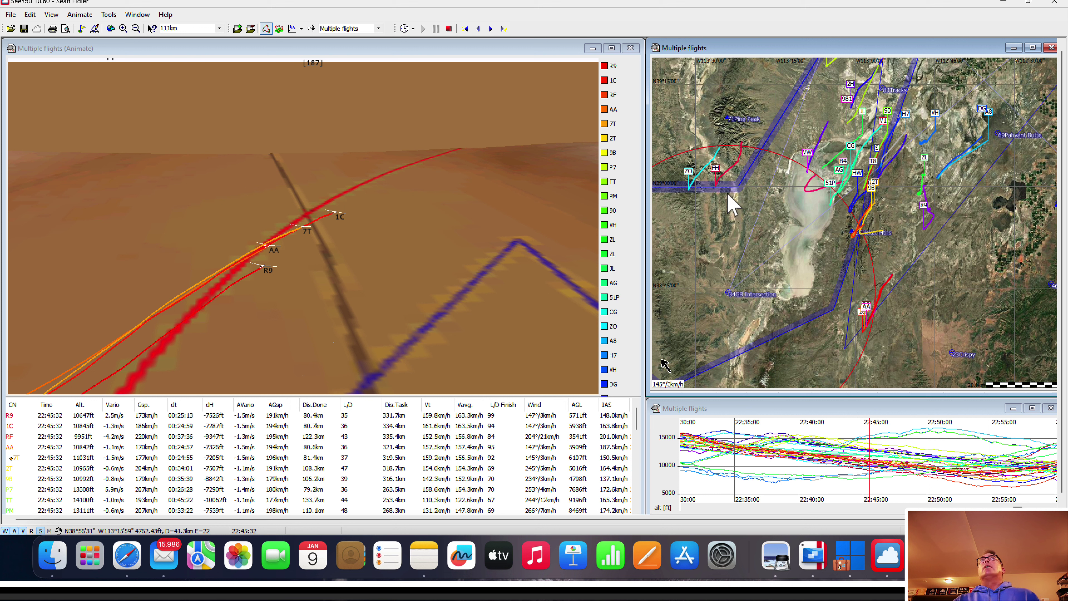
Step: Play the animation on to 22:49:47, viewing the leading group's turn inside the circle in 3D from the south
{"action": "left_click", "coordinate": [383, 145]}
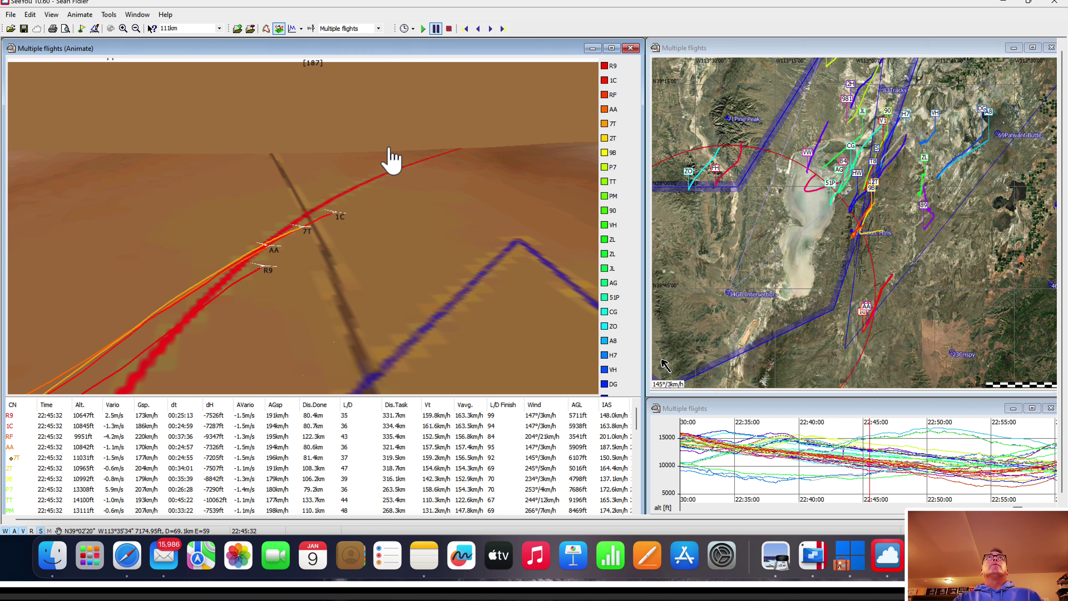
{"action": "left_click", "coordinate": [423, 28]}
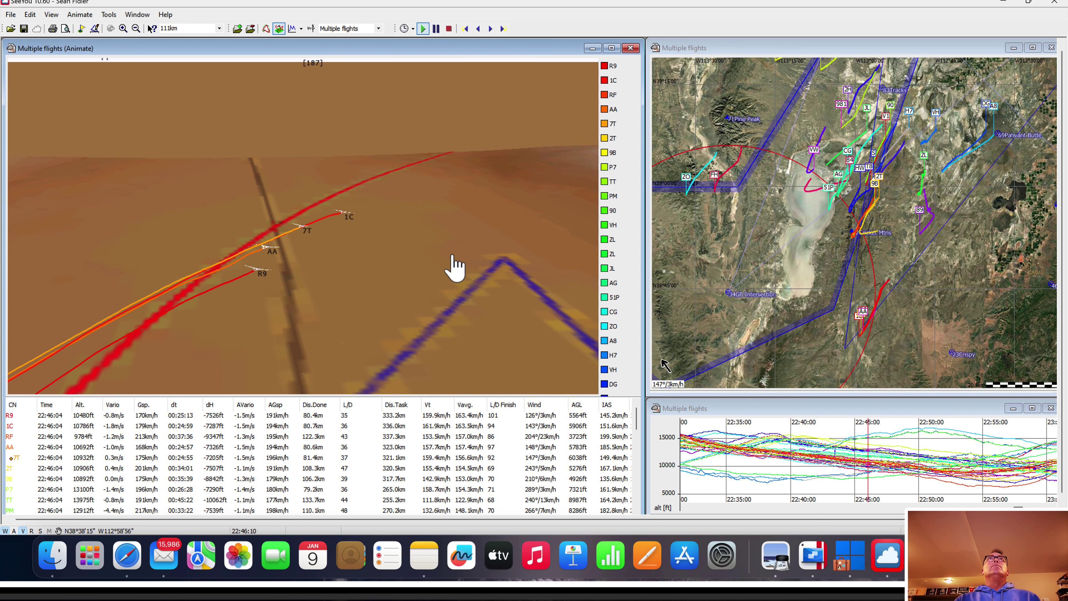
{"action": "left_click_drag", "start_coordinate": [456, 266], "coordinate": [361, 264]}
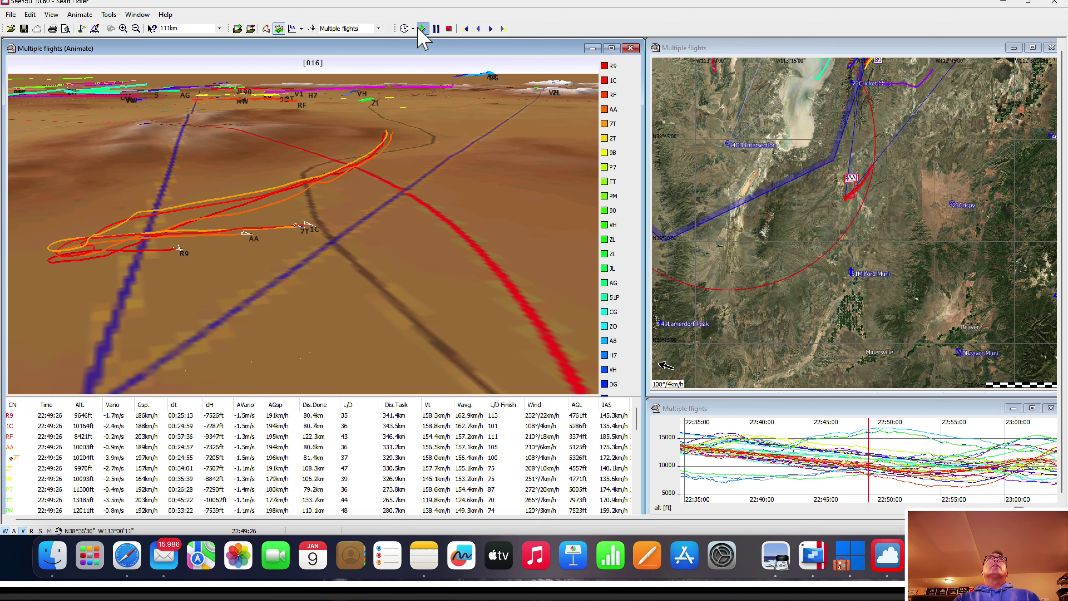
{"action": "left_click", "coordinate": [436, 29]}
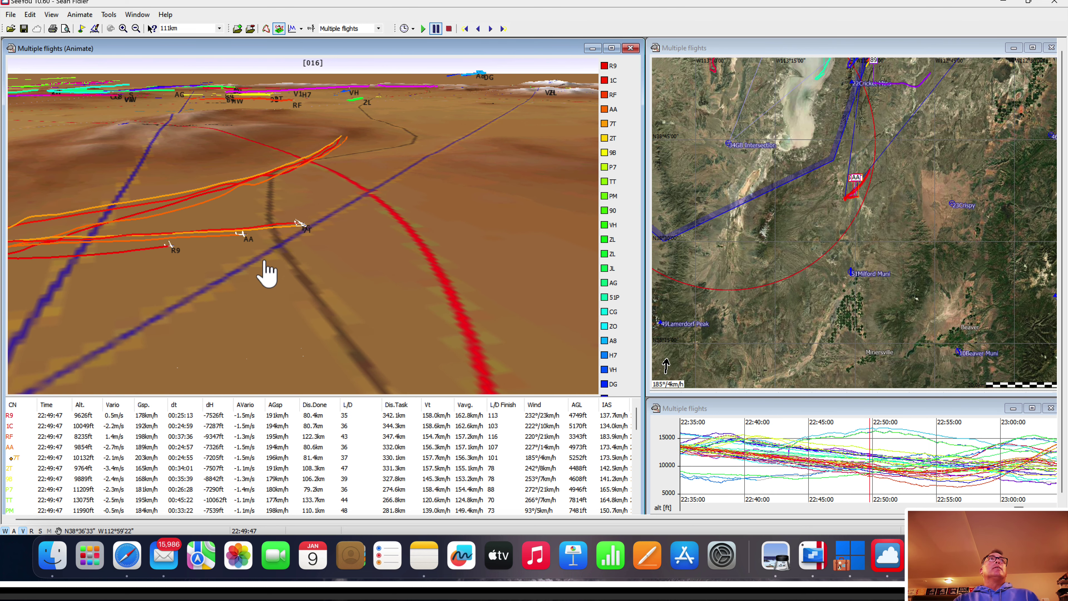
Step: Compare the positions of R9, AA, 7T and 1C after their turn with the gliders behind, in close and wide 3D views
{"action": "scroll", "coordinate": [190, 363], "scroll_direction": "up", "scroll_amount": 2}
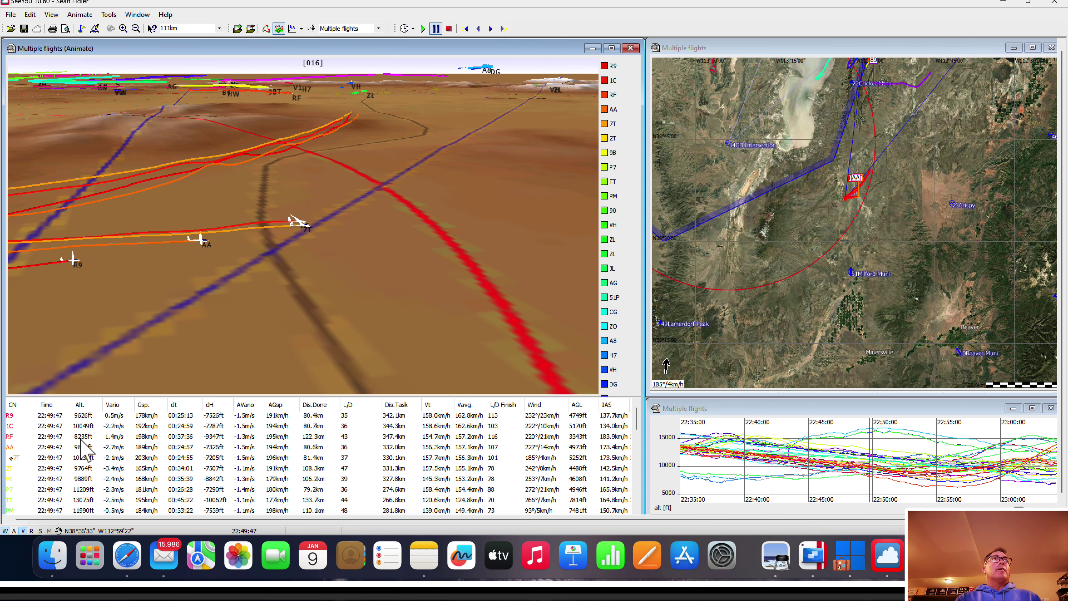
{"action": "scroll", "coordinate": [225, 358], "scroll_direction": "down", "scroll_amount": 3}
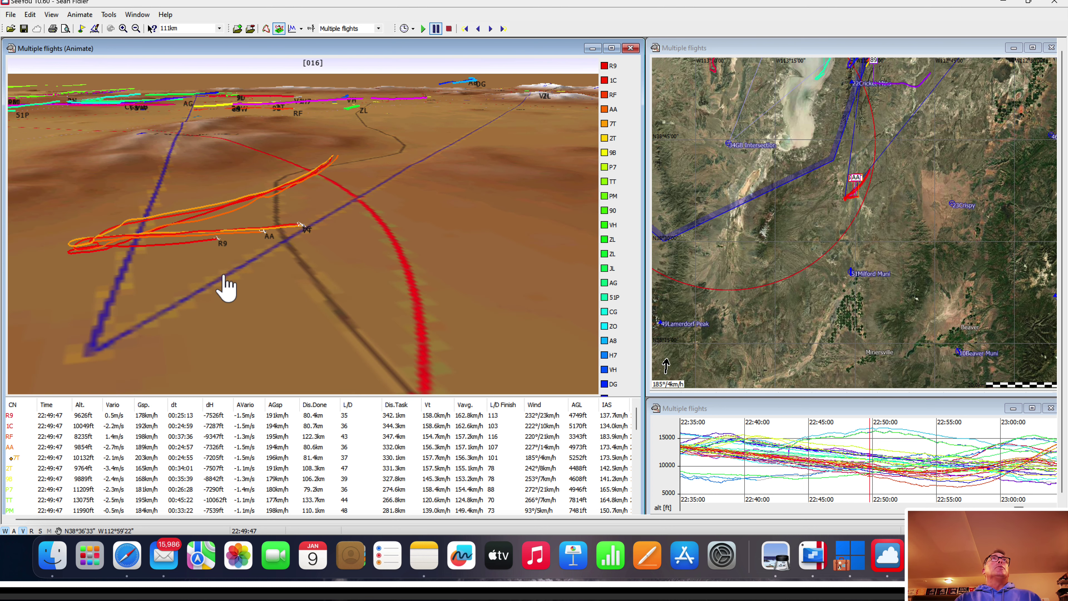
{"action": "scroll", "coordinate": [226, 289], "scroll_direction": "down", "scroll_amount": 6}
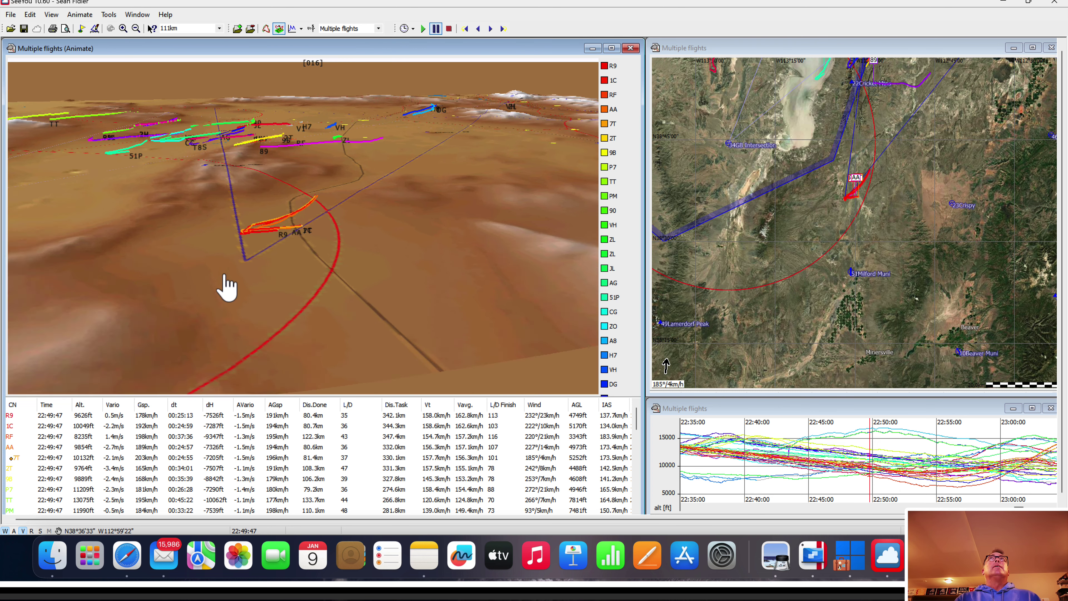
{"action": "scroll", "coordinate": [235, 282], "scroll_direction": "up", "scroll_amount": 6}
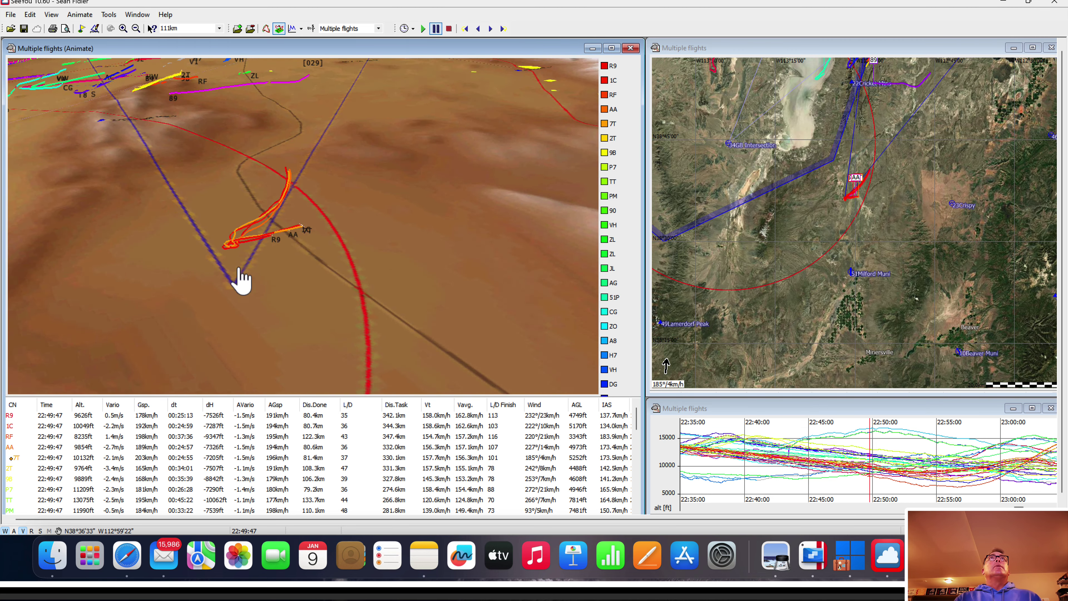
{"action": "left_click_drag", "start_coordinate": [239, 268], "coordinate": [290, 267]}
{"action": "scroll", "coordinate": [310, 264], "scroll_direction": "up", "scroll_amount": 5}
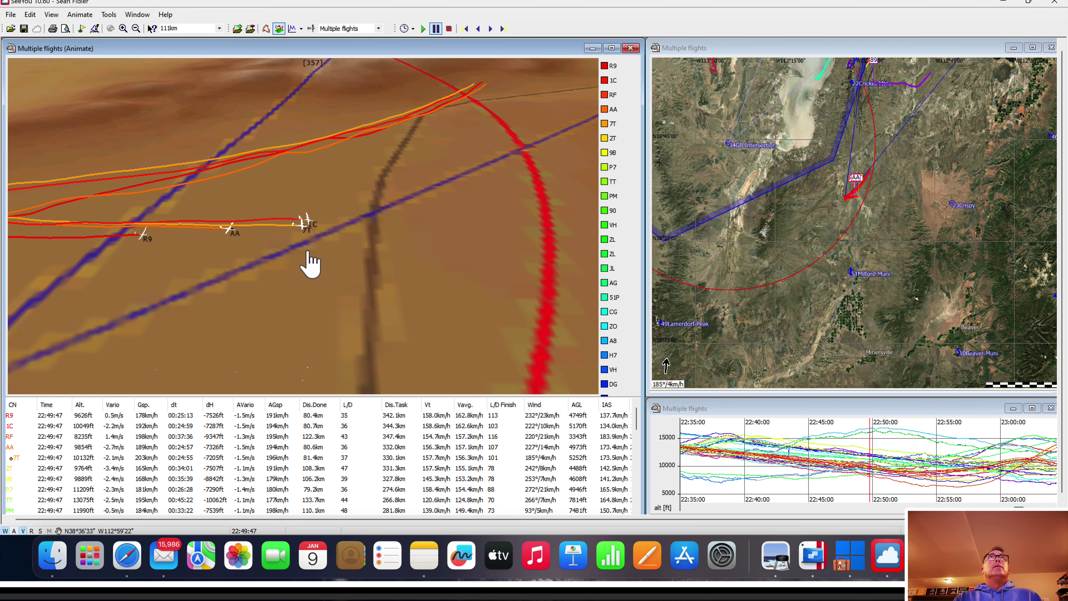
Step: Inspect the leading group's turn from several 3D directions and the mountain terrain to the east ahead of them
{"action": "left_click_drag", "start_coordinate": [309, 258], "coordinate": [274, 264]}
{"action": "scroll", "coordinate": [274, 264], "scroll_direction": "down", "scroll_amount": 5}
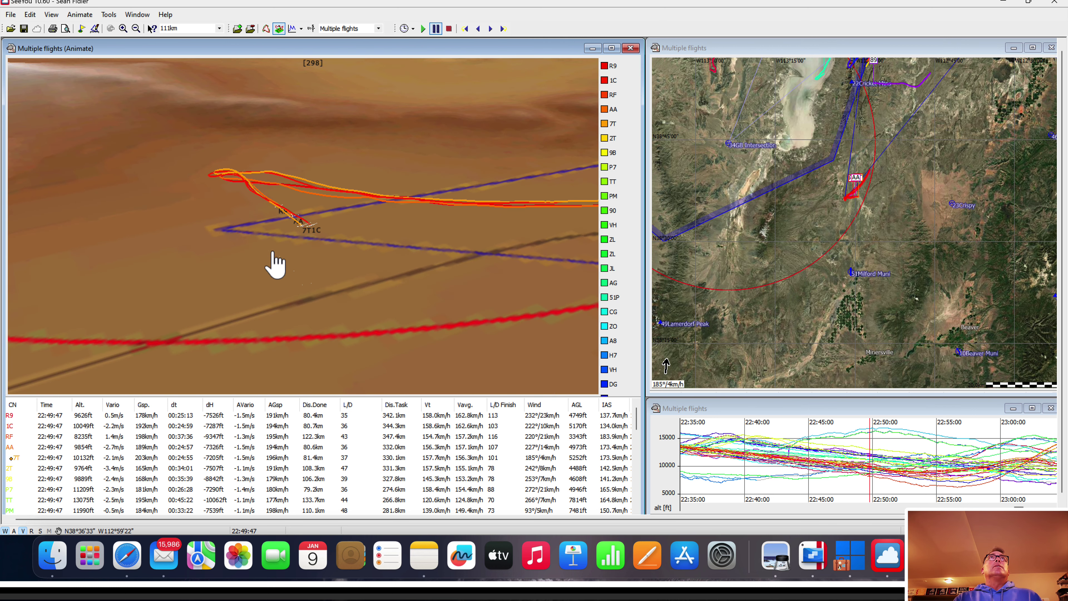
{"action": "left_click_drag", "start_coordinate": [333, 255], "coordinate": [371, 255]}
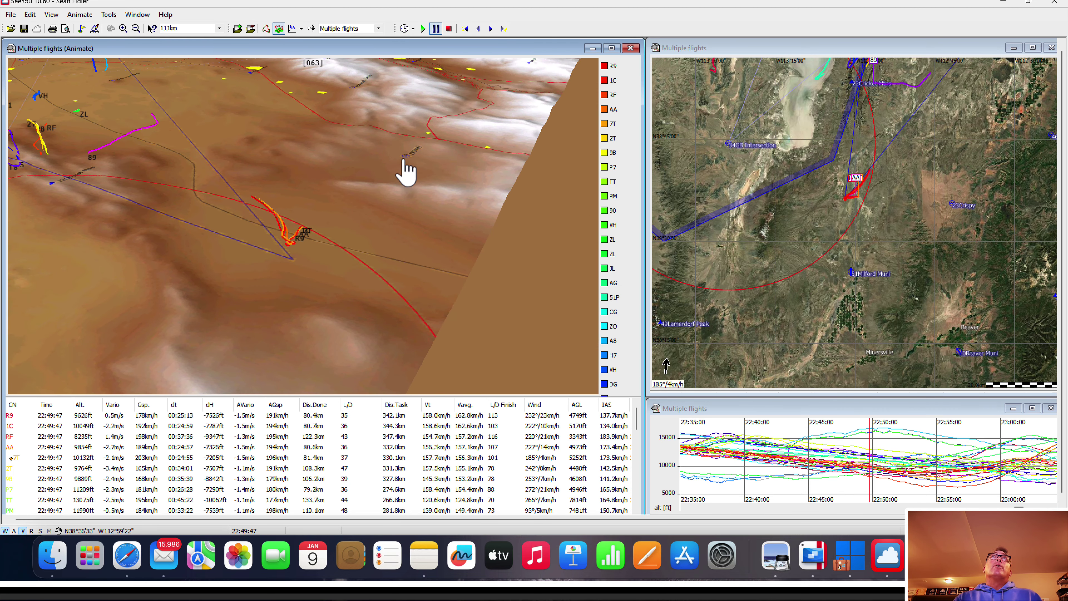
{"action": "left_click_drag", "start_coordinate": [405, 162], "coordinate": [341, 206]}
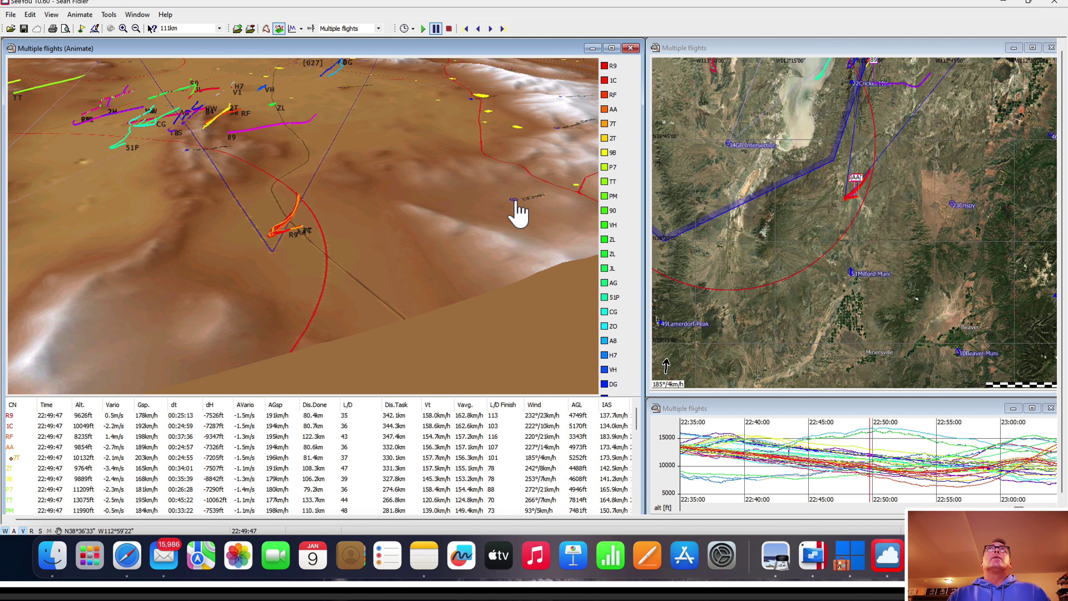
{"action": "left_click_drag", "start_coordinate": [436, 232], "coordinate": [444, 234]}
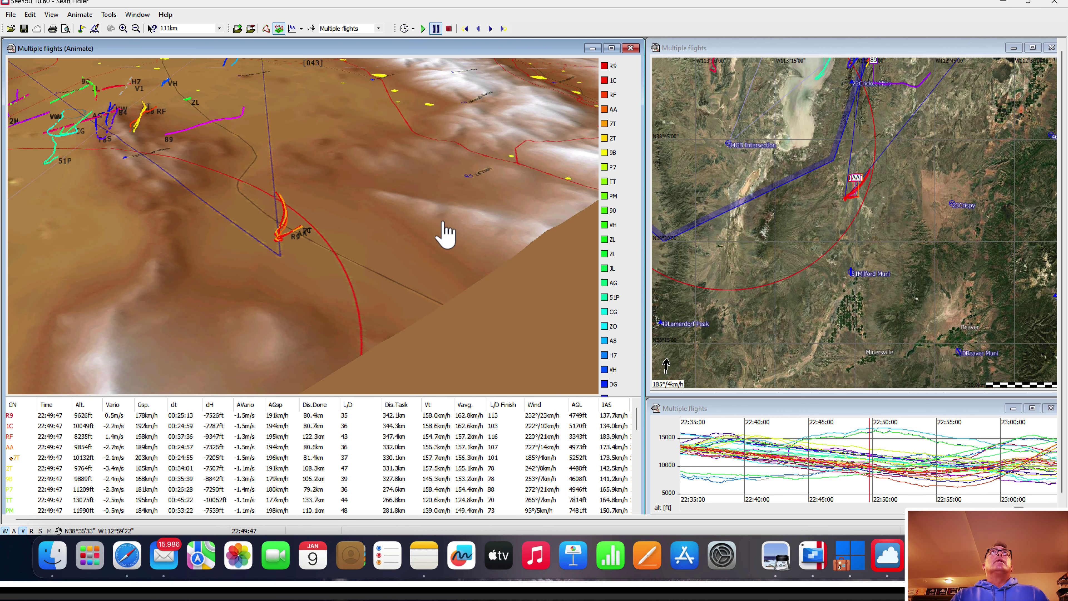
Step: Play the animation on to 22:55:52, following the leading group east out of the turn circle in a wide 3D view
{"action": "left_click", "coordinate": [423, 28]}
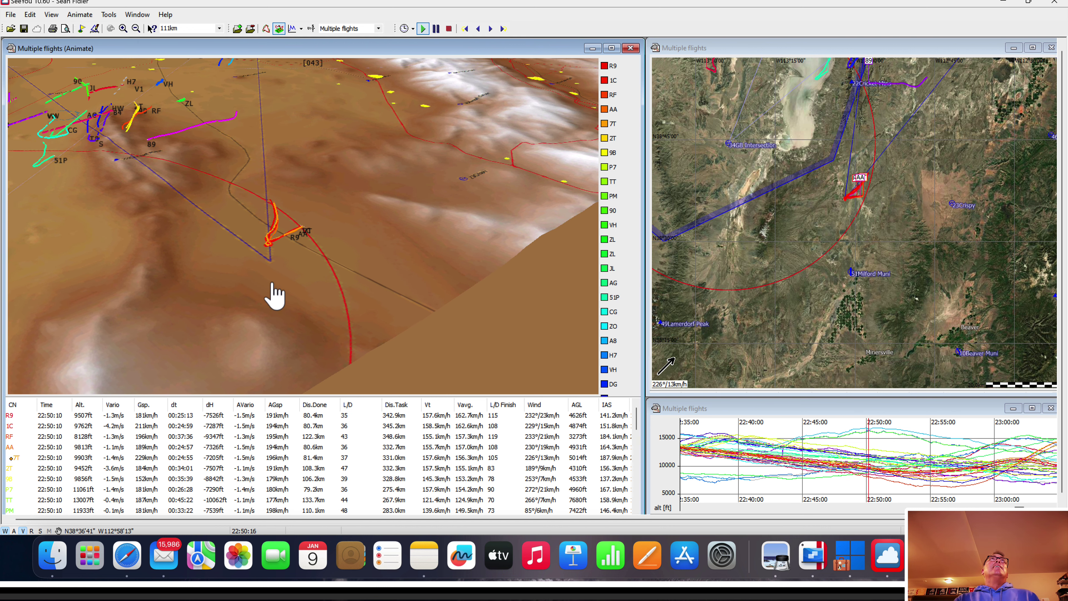
{"action": "scroll", "coordinate": [269, 292], "scroll_direction": "down", "scroll_amount": 3}
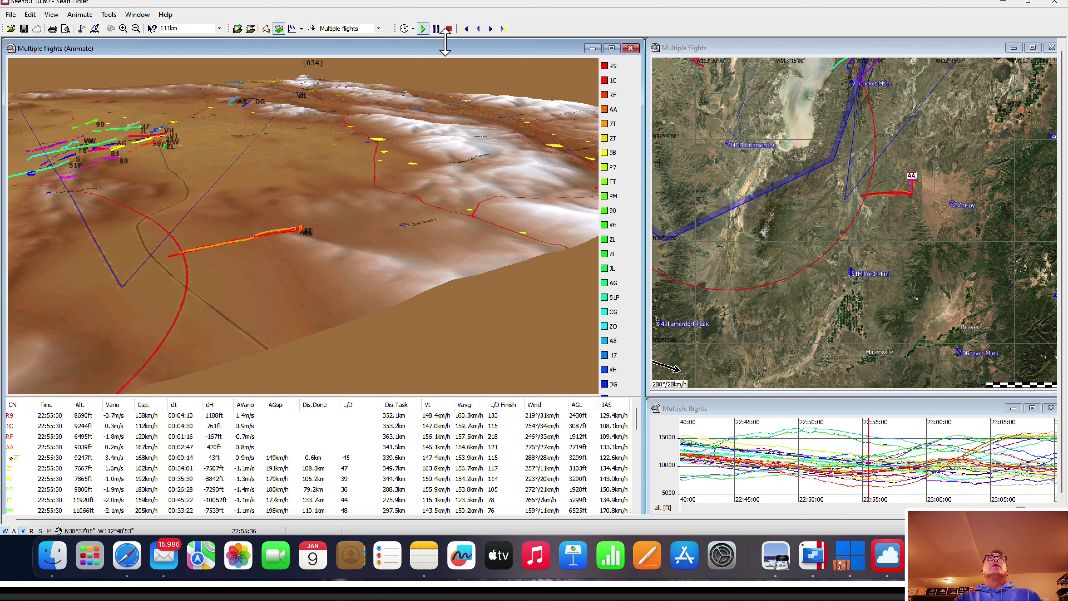
{"action": "left_click", "coordinate": [435, 29]}
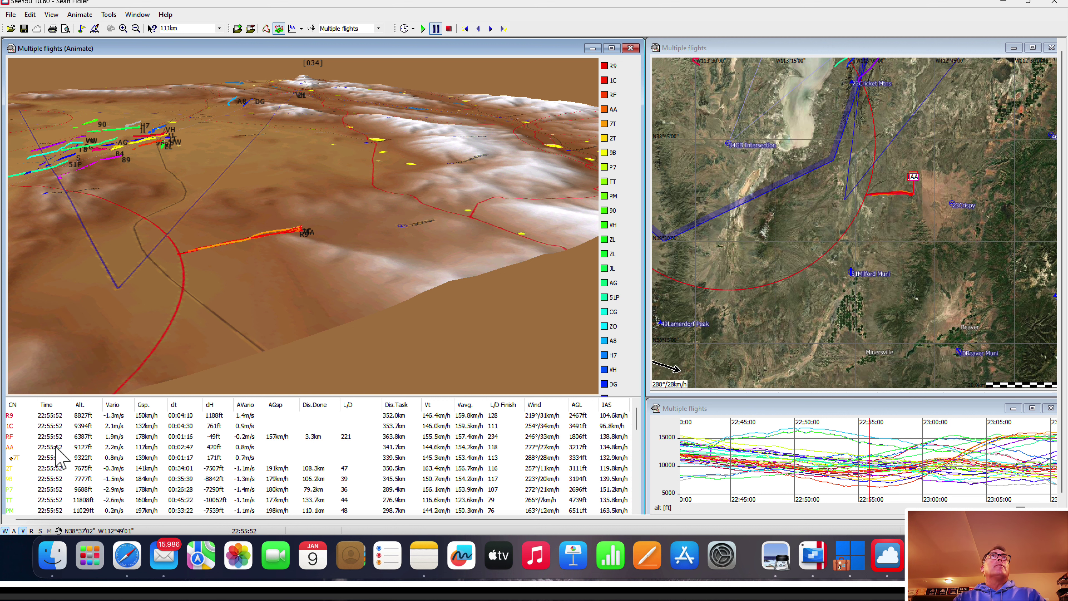
{"action": "key", "text": "super+Tab"}
{"action": "key", "text": "super+Tab"}
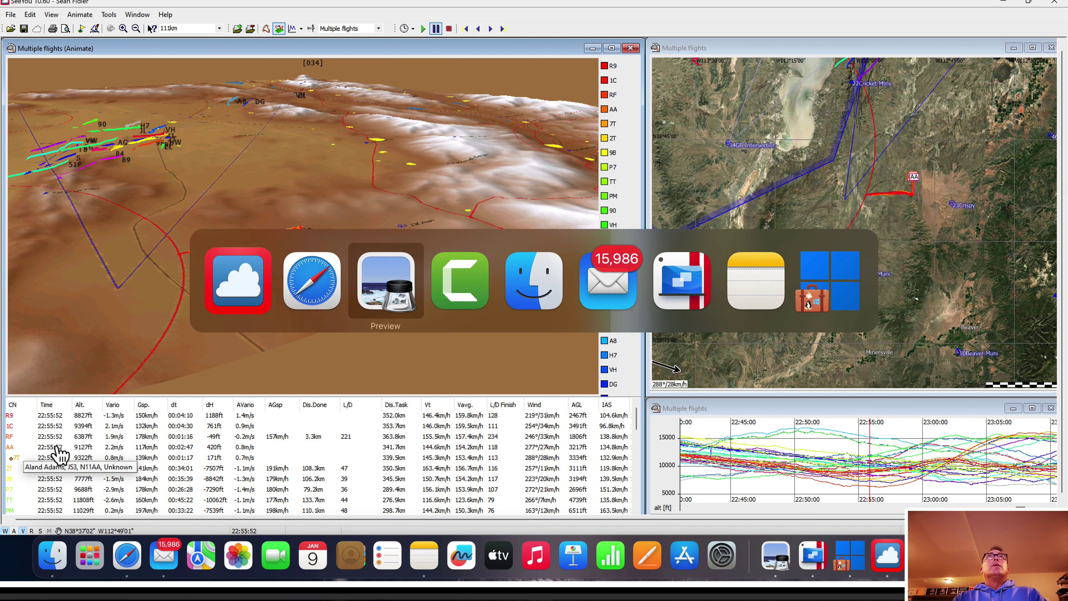
{"action": "key", "text": "Escape"}
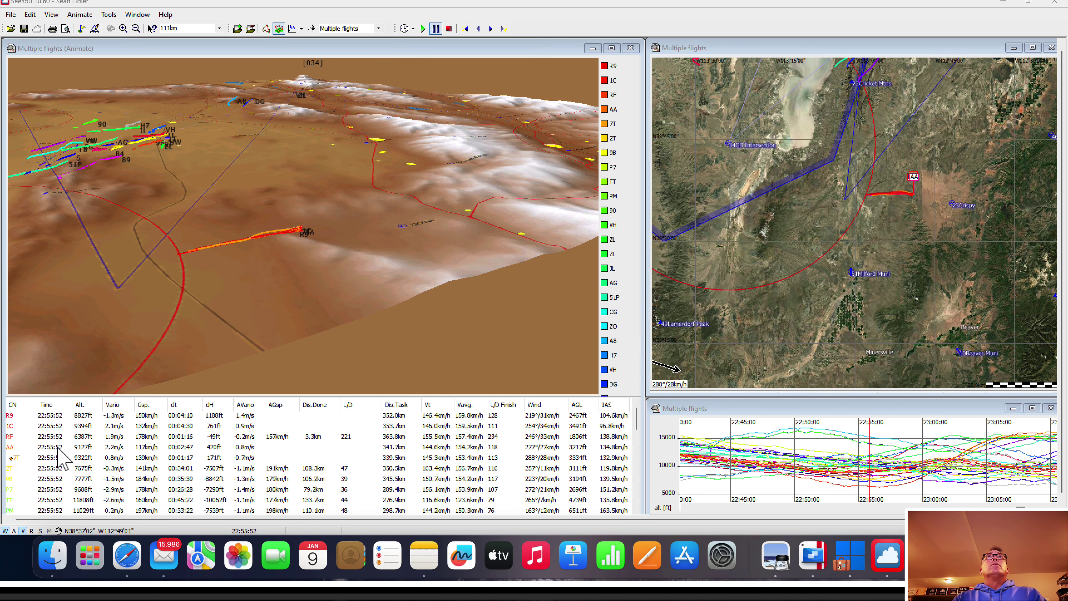
Step: Switch to Finder and open a window showing the Recents files
{"action": "key", "text": "super+Tab"}
{"action": "key", "text": "super+Tab"}
{"action": "key", "text": "super+Tab"}
{"action": "key", "text": "super+Tab"}
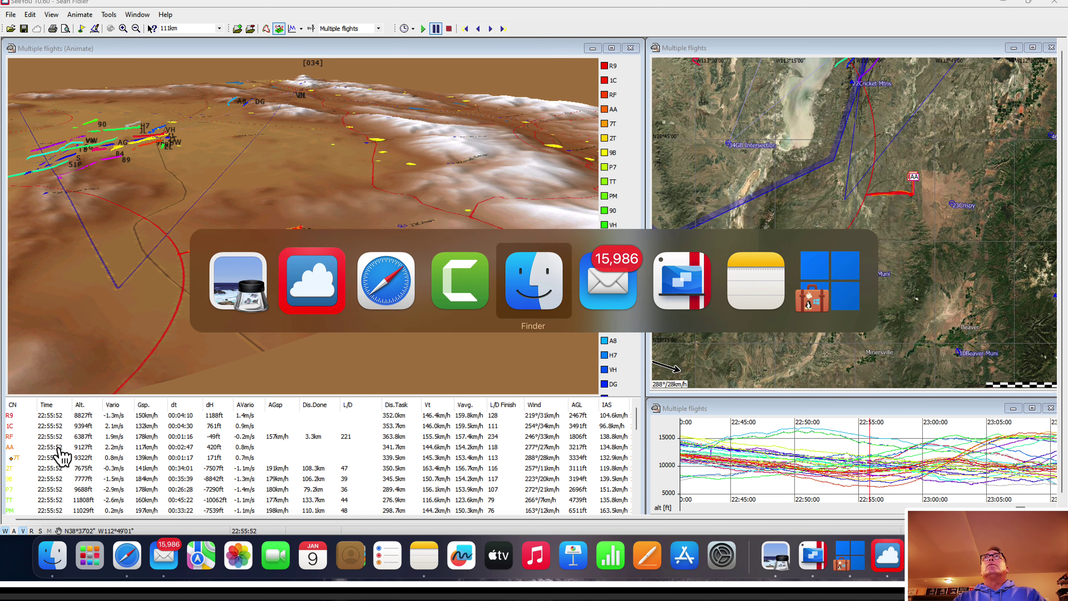
{"action": "key", "text": "super+Tab"}
{"action": "key", "text": "super+Tab"}
{"action": "key", "text": "super+Tab"}
{"action": "key", "text": "super+Tab"}
{"action": "key", "text": "super+Tab"}
{"action": "key", "text": "super+Tab"}
{"action": "key", "text": "super+Tab"}
{"action": "key", "text": "super+Tab"}
{"action": "key", "text": "super+Tab"}
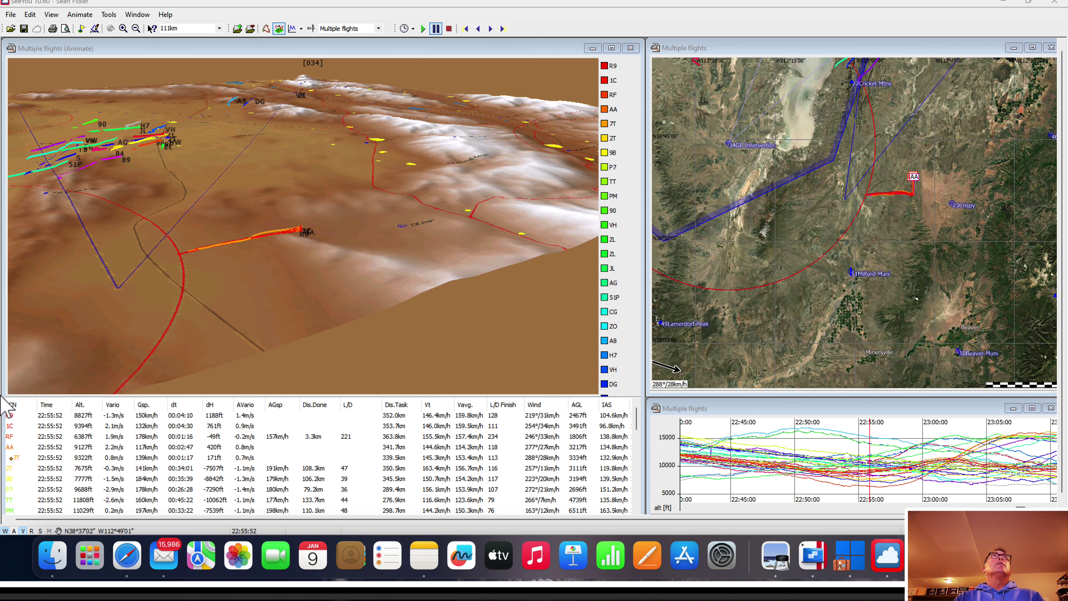
{"action": "left_click", "coordinate": [66, 561]}
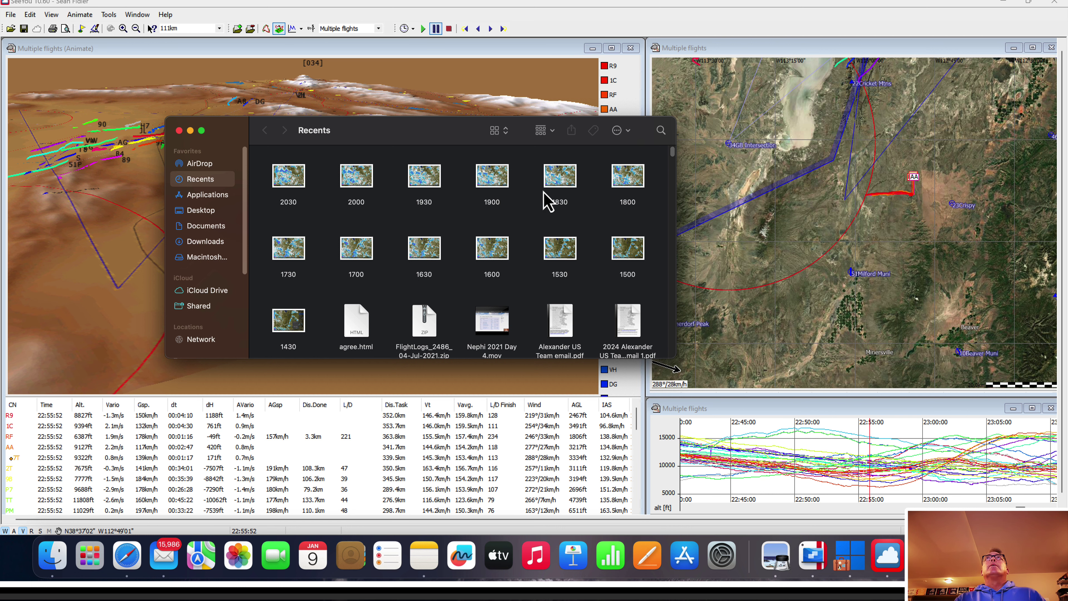
Step: Examine the 1700 precipitation map image from the Recents files, then close the image and the Finder window
{"action": "double_click", "coordinate": [356, 248]}
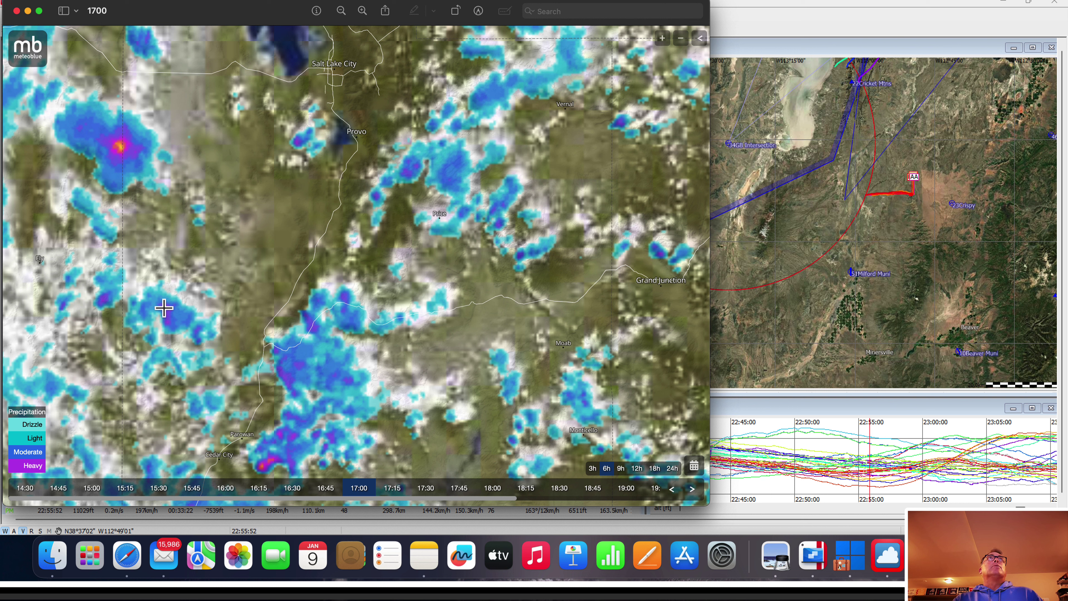
{"action": "left_click", "coordinate": [17, 11]}
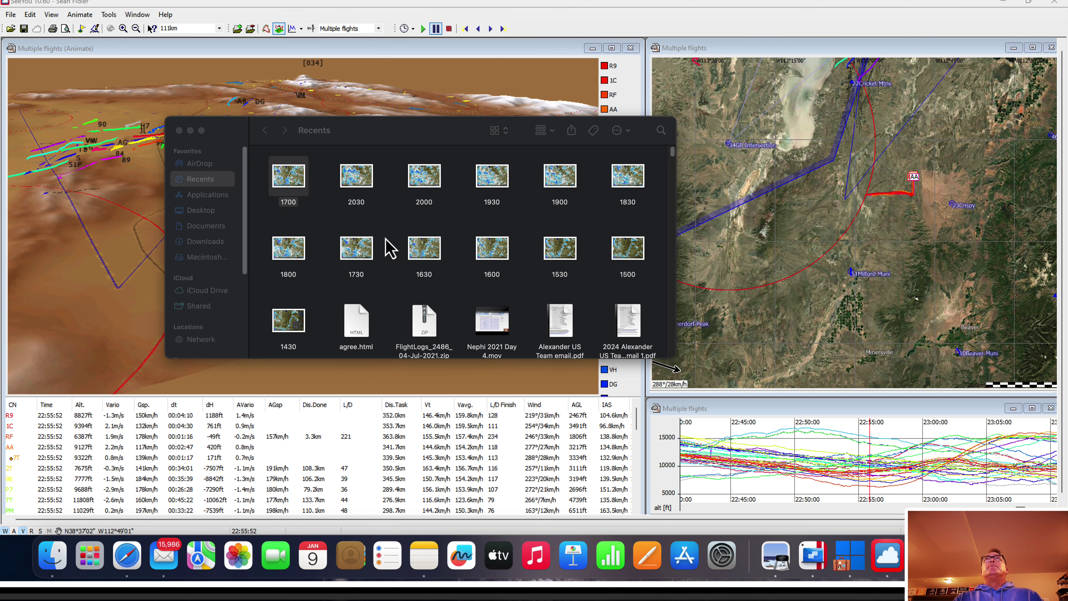
{"action": "left_click", "coordinate": [179, 130]}
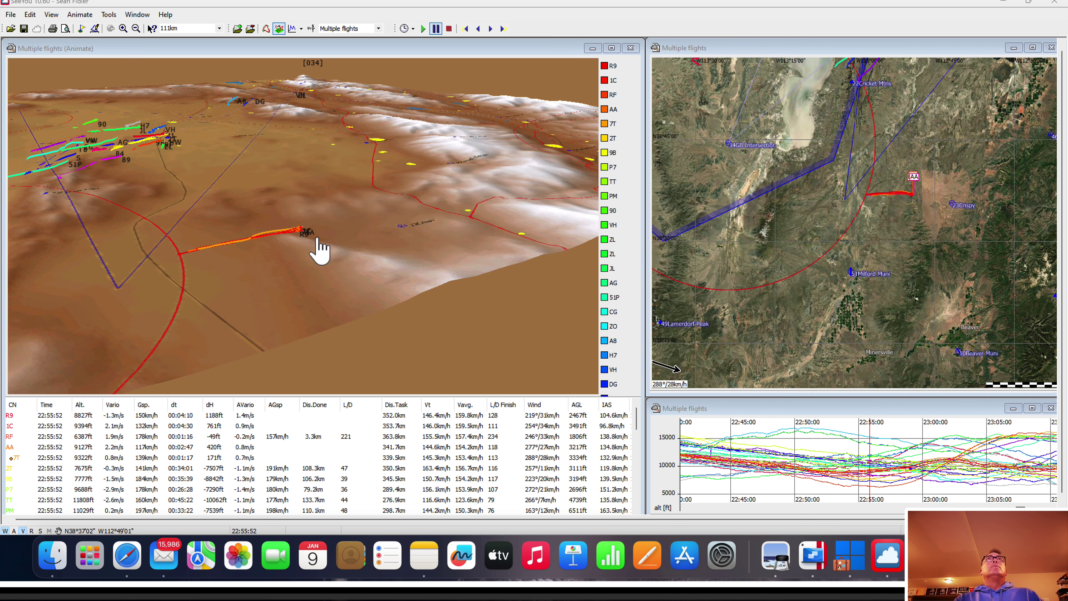
Step: Play the animation on to 23:03:55, stopping at 22:58:16 to examine the leading group's climb east of the turn circle
{"action": "left_click", "coordinate": [423, 28]}
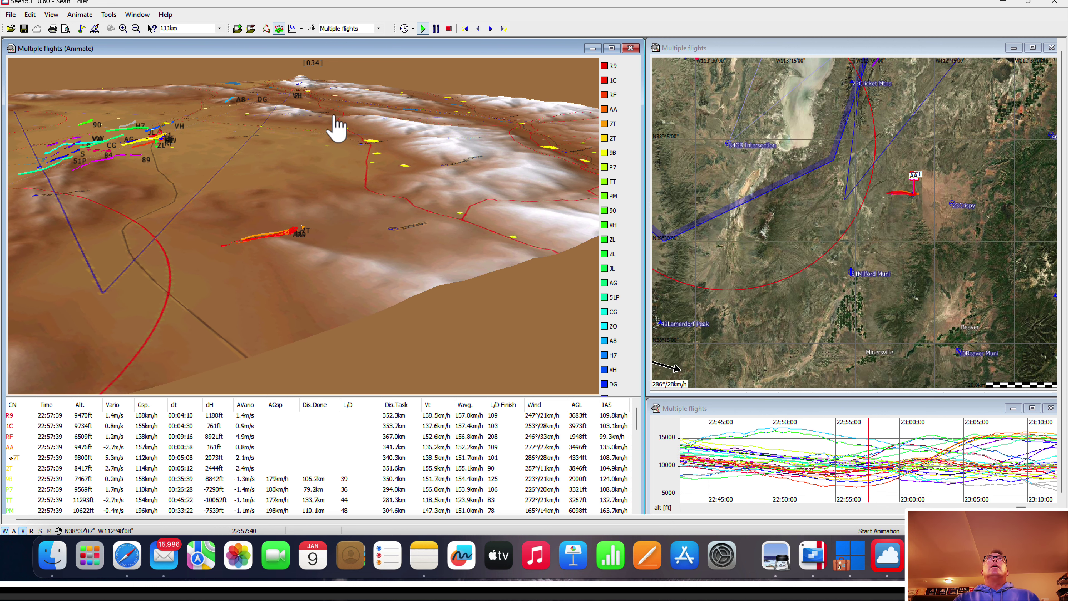
{"action": "left_click", "coordinate": [435, 29]}
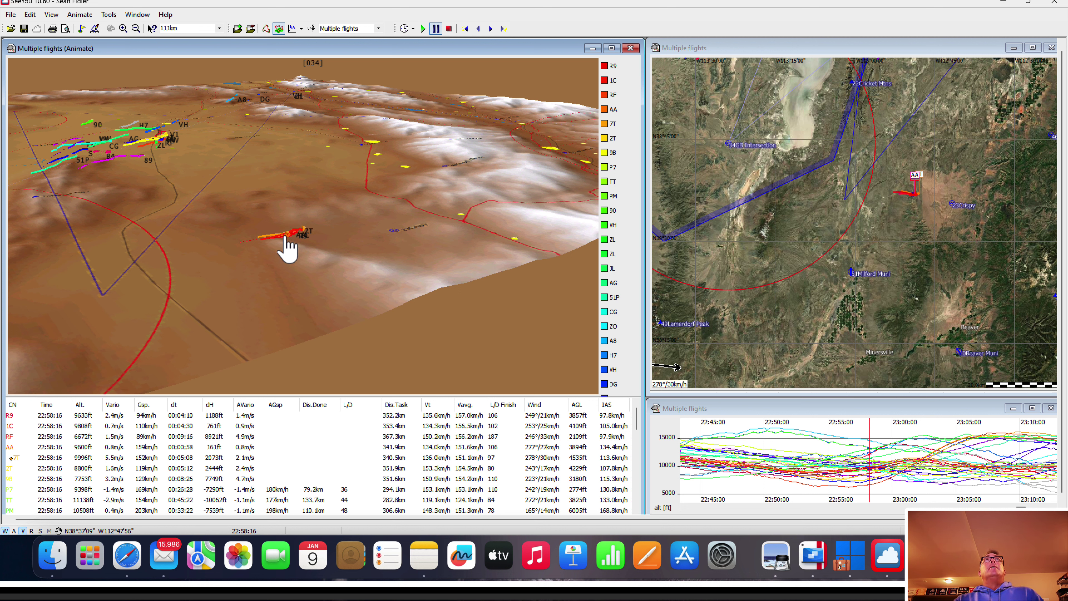
{"action": "left_click", "coordinate": [421, 31]}
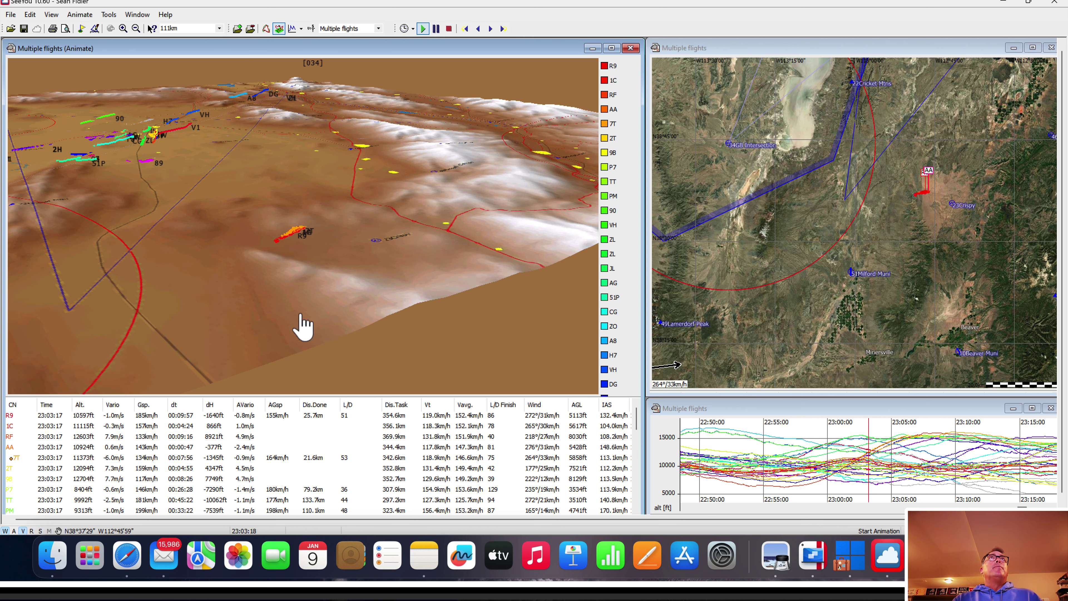
{"action": "left_click", "coordinate": [436, 28]}
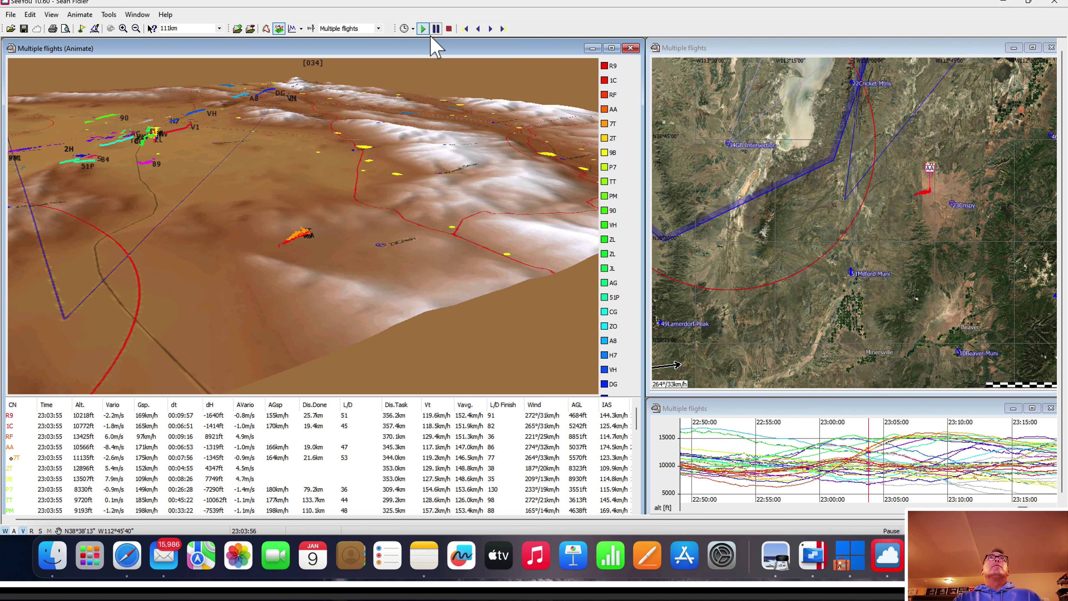
Step: Follow RF at 22:53:03 and inspect its low position against 2T, HW and 9B from several 3D directions
{"action": "left_click", "coordinate": [307, 232]}
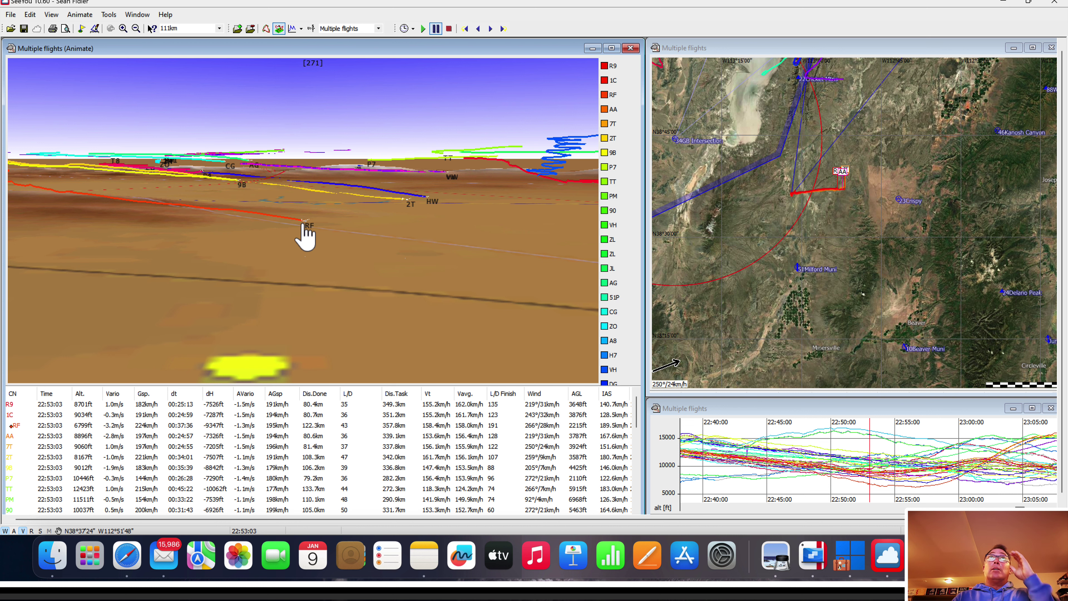
{"action": "key", "text": "Left"}
{"action": "key", "text": "Left"}
{"action": "key", "text": "Left"}
{"action": "key", "text": "Left"}
{"action": "key", "text": "Left"}
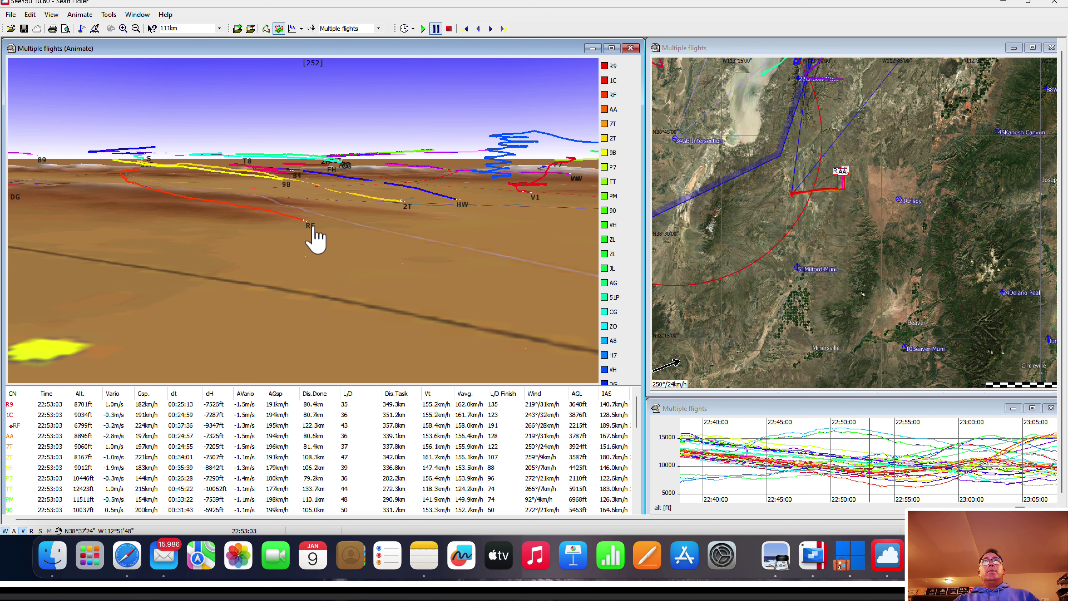
{"action": "left_click_drag", "start_coordinate": [312, 245], "coordinate": [333, 248]}
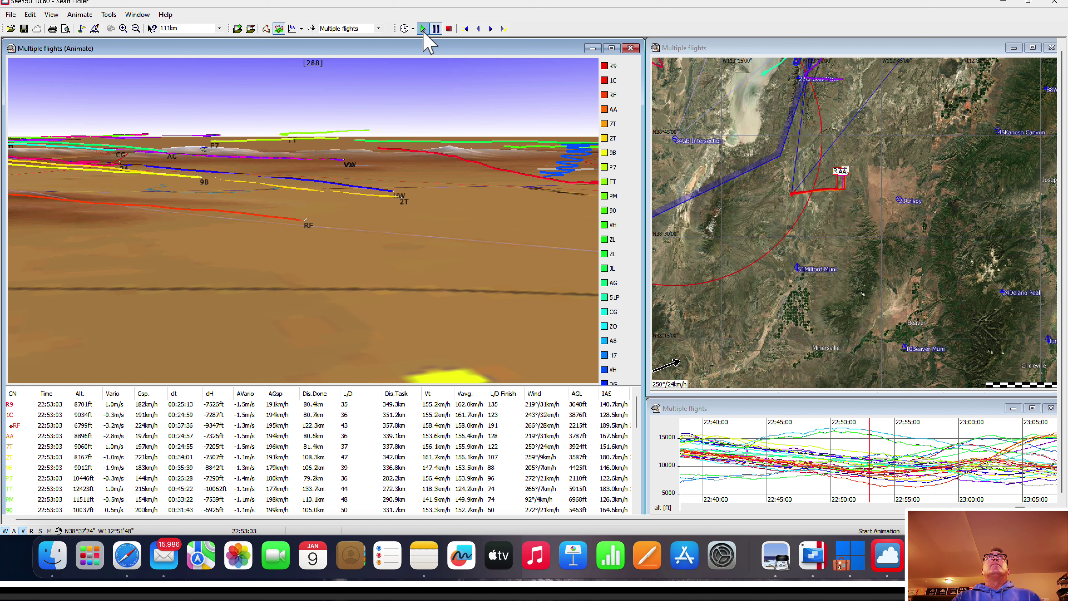
Step: Play the animation from 22:53:03 on to 00:07:03, following the leading group north in close and wide 3D views
{"action": "left_click", "coordinate": [412, 29]}
{"action": "left_click", "coordinate": [416, 40]}
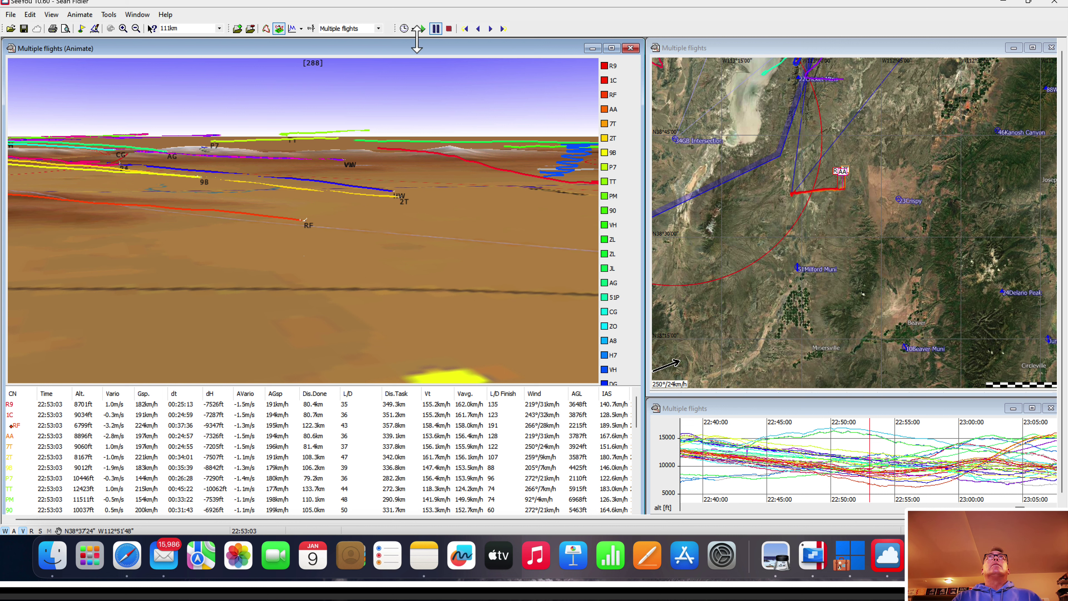
{"action": "left_click", "coordinate": [423, 29]}
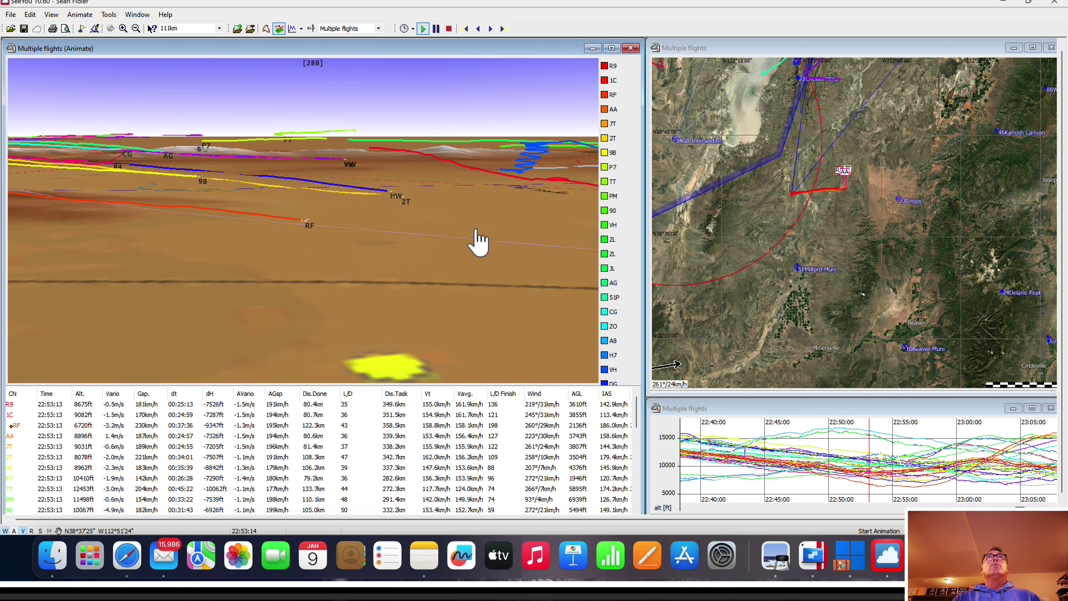
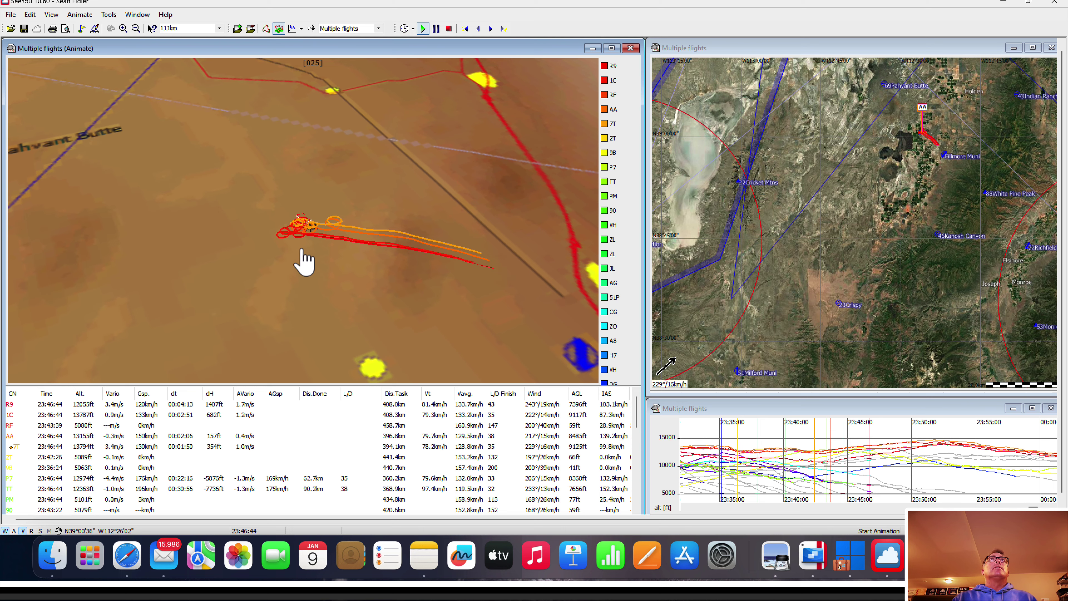
{"action": "scroll", "coordinate": [304, 258], "scroll_direction": "up", "scroll_amount": 5}
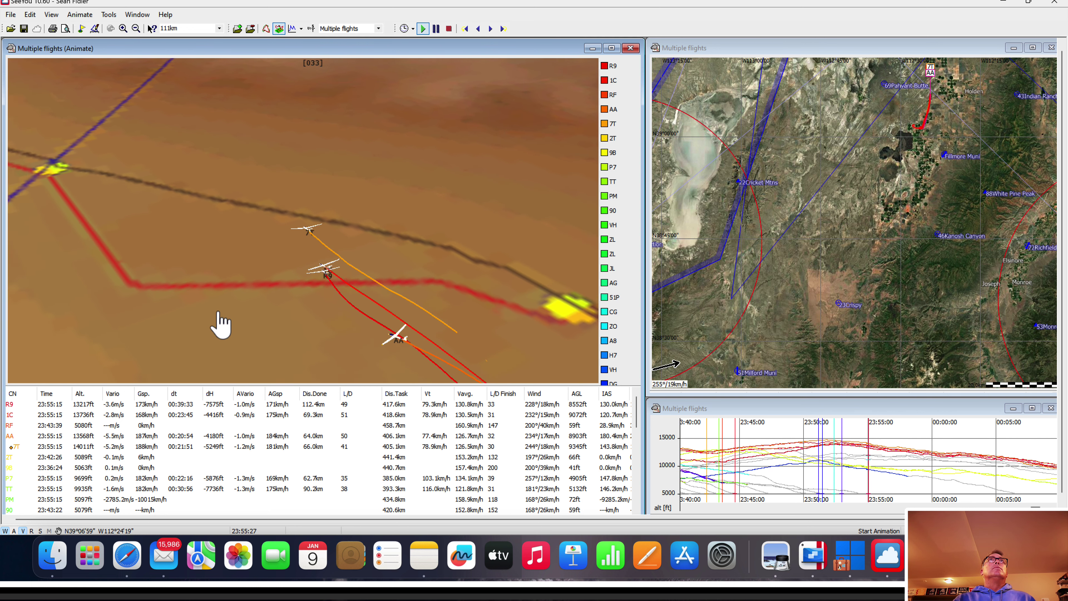
{"action": "left_click_drag", "start_coordinate": [222, 320], "coordinate": [267, 296]}
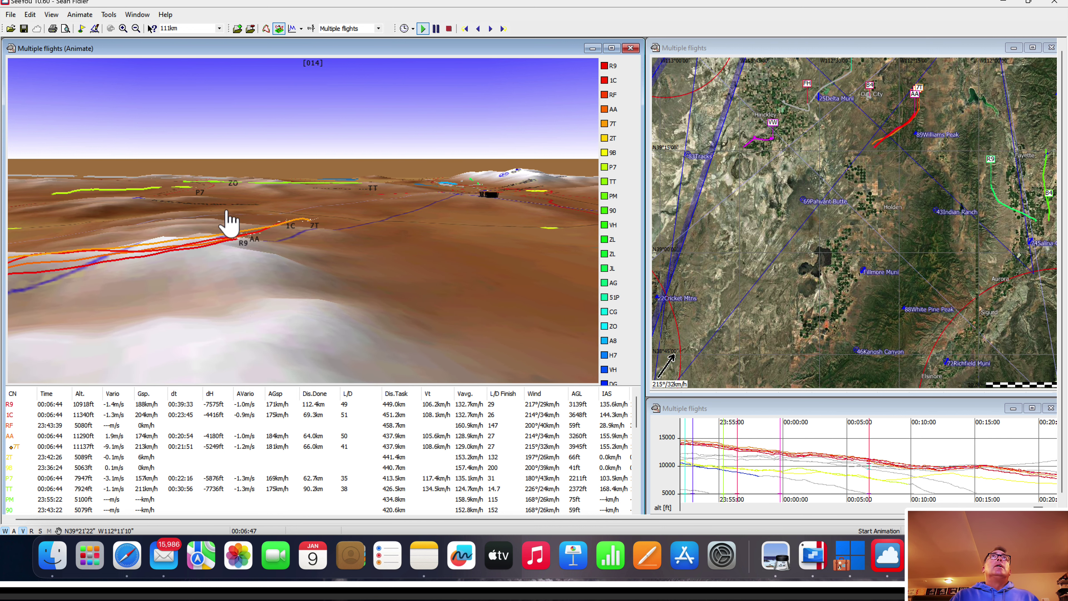
{"action": "left_click", "coordinate": [436, 28]}
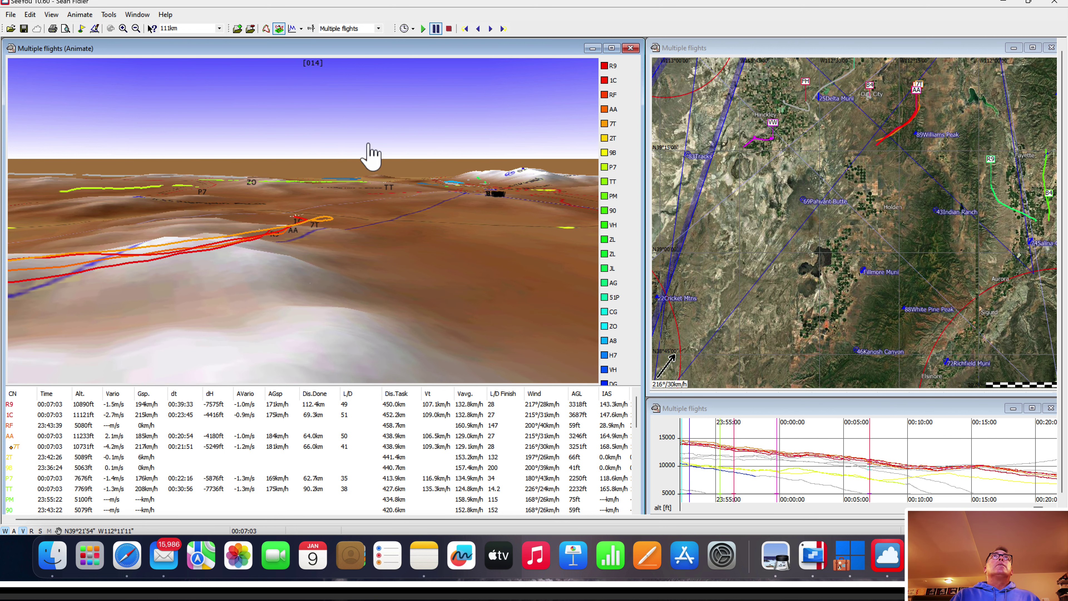
Step: View the leaders from a low angle above the ridge and play the animation on to 00:10:37
{"action": "left_click_drag", "start_coordinate": [370, 155], "coordinate": [364, 216]}
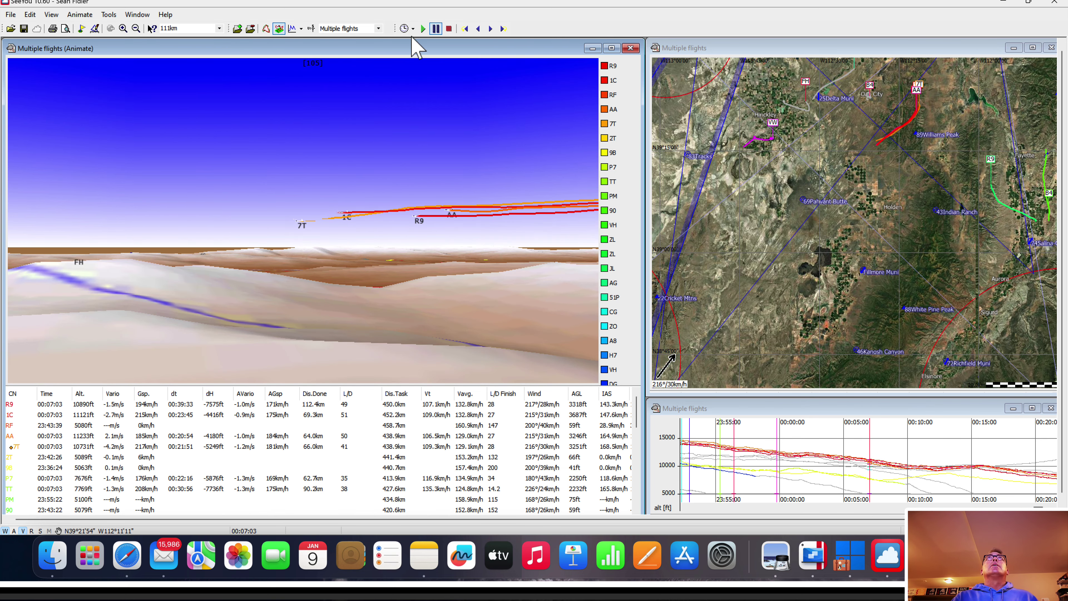
{"action": "left_click", "coordinate": [422, 29]}
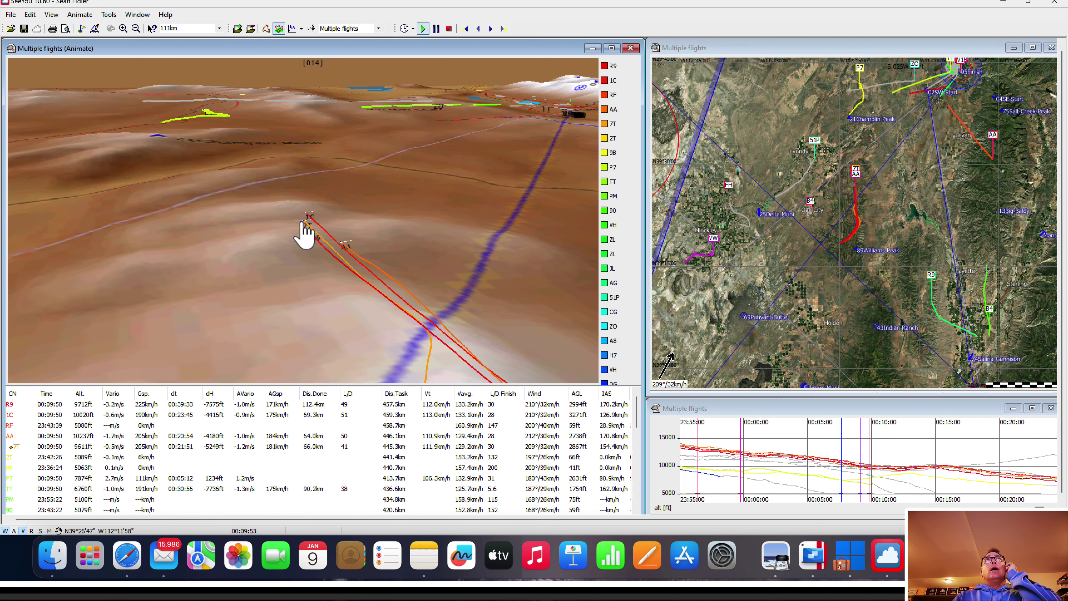
{"action": "left_click_drag", "start_coordinate": [290, 204], "coordinate": [339, 231]}
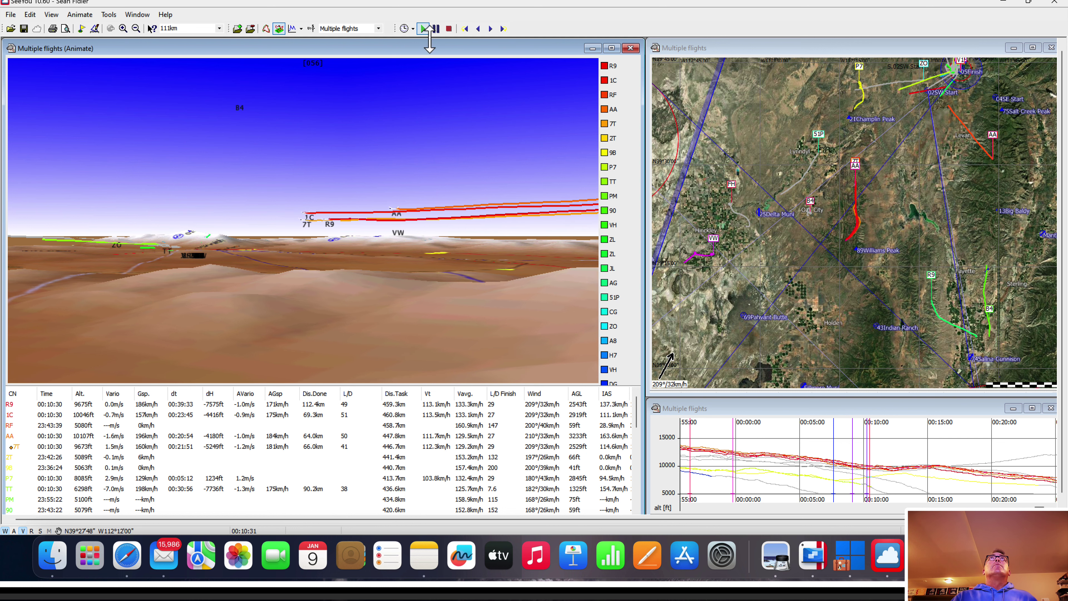
{"action": "left_click", "coordinate": [436, 28]}
Step: Inspect the leading group's height over the ridge and the terrain towards the finish from steep and low 3D views
{"action": "left_click_drag", "start_coordinate": [369, 181], "coordinate": [353, 227]}
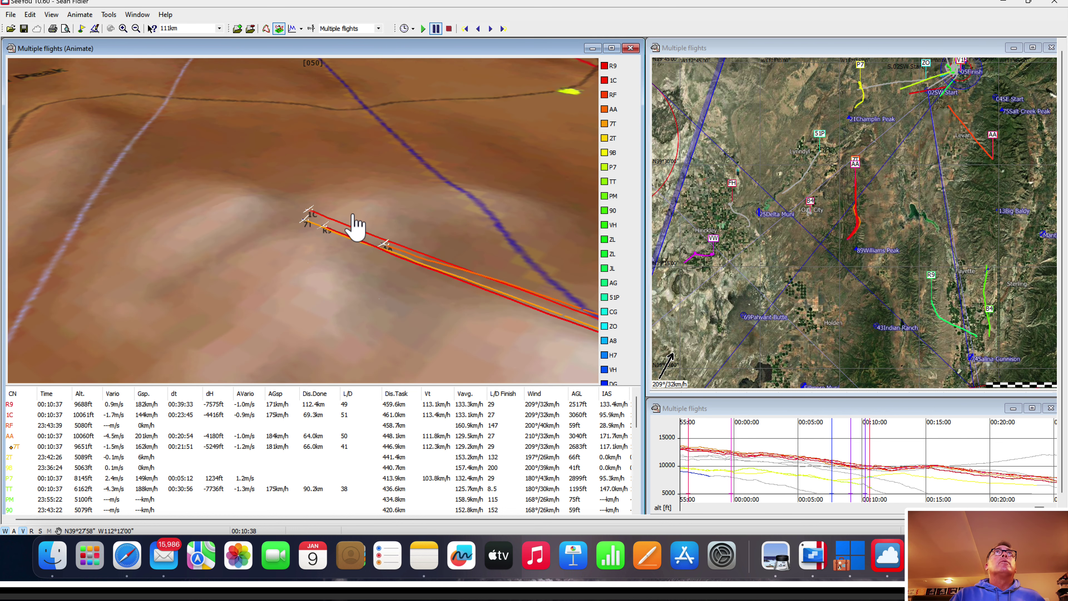
{"action": "left_click_drag", "start_coordinate": [101, 373], "coordinate": [67, 428]}
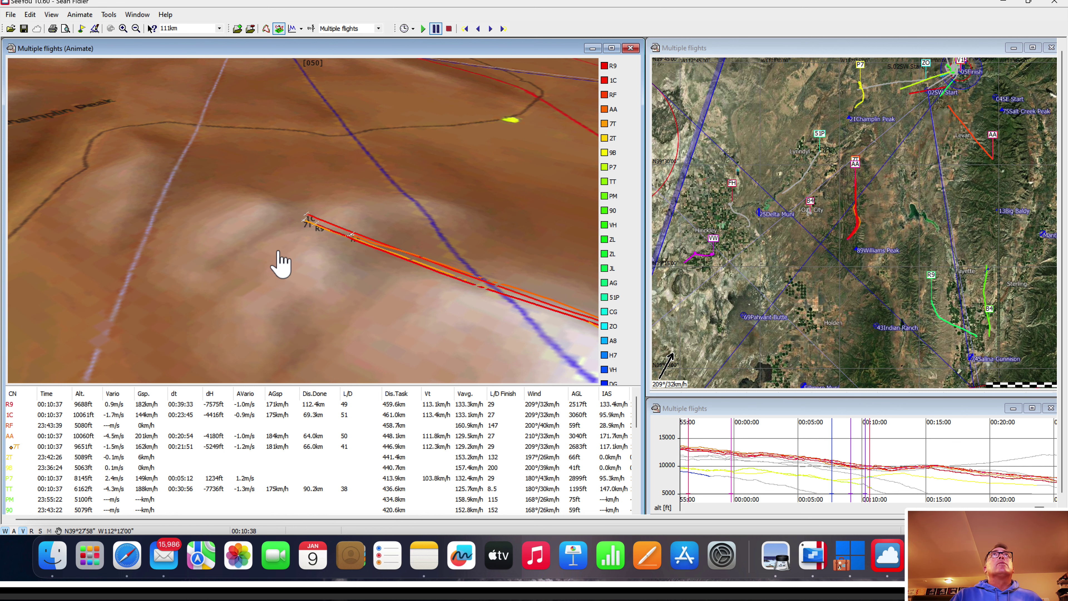
{"action": "left_click_drag", "start_coordinate": [279, 253], "coordinate": [289, 241]}
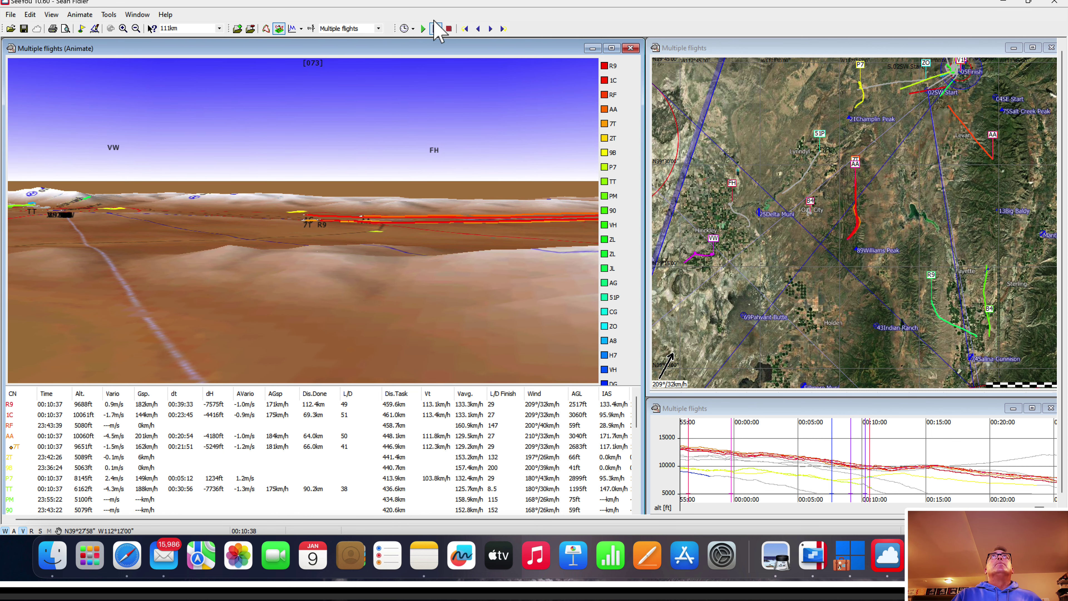
Step: Play the animation on to 00:27:30, following R9, 1C, AA and 7T through their last climb into the finish circle
{"action": "left_click", "coordinate": [425, 29]}
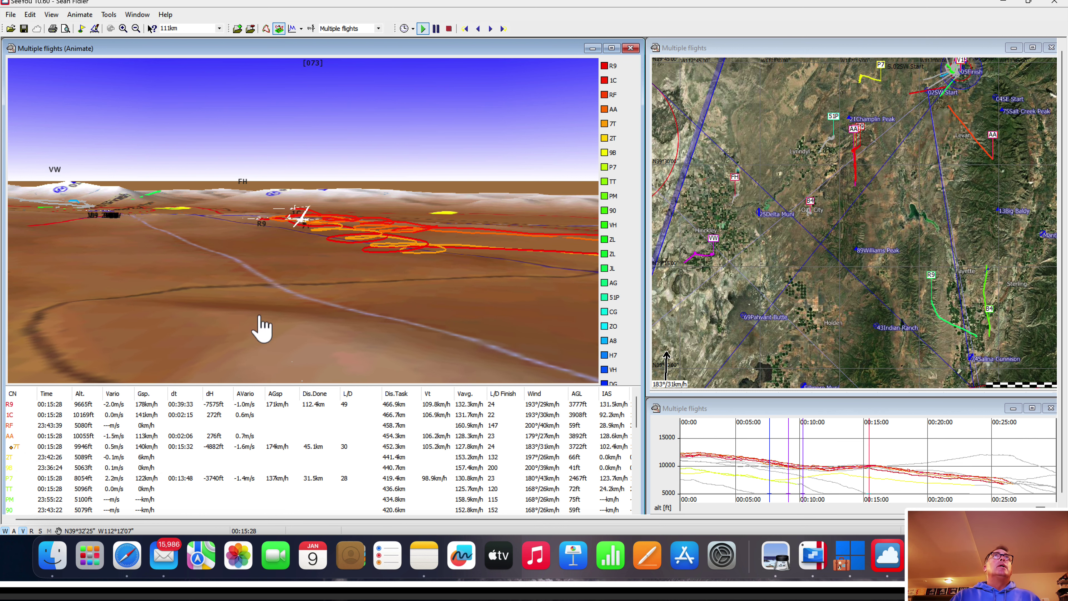
{"action": "scroll", "coordinate": [270, 305], "scroll_direction": "up", "scroll_amount": 3}
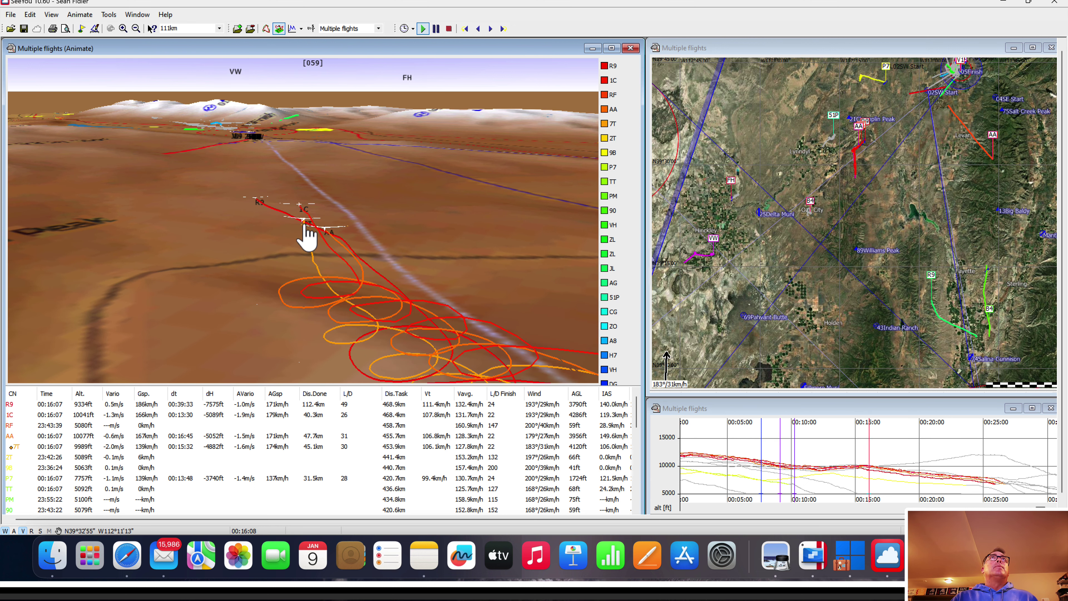
{"action": "mouse_move", "coordinate": [278, 240]}
{"action": "left_mouse_down"}
{"action": "mouse_move", "coordinate": [313, 242]}
{"action": "mouse_move", "coordinate": [288, 242]}
{"action": "left_mouse_up"}
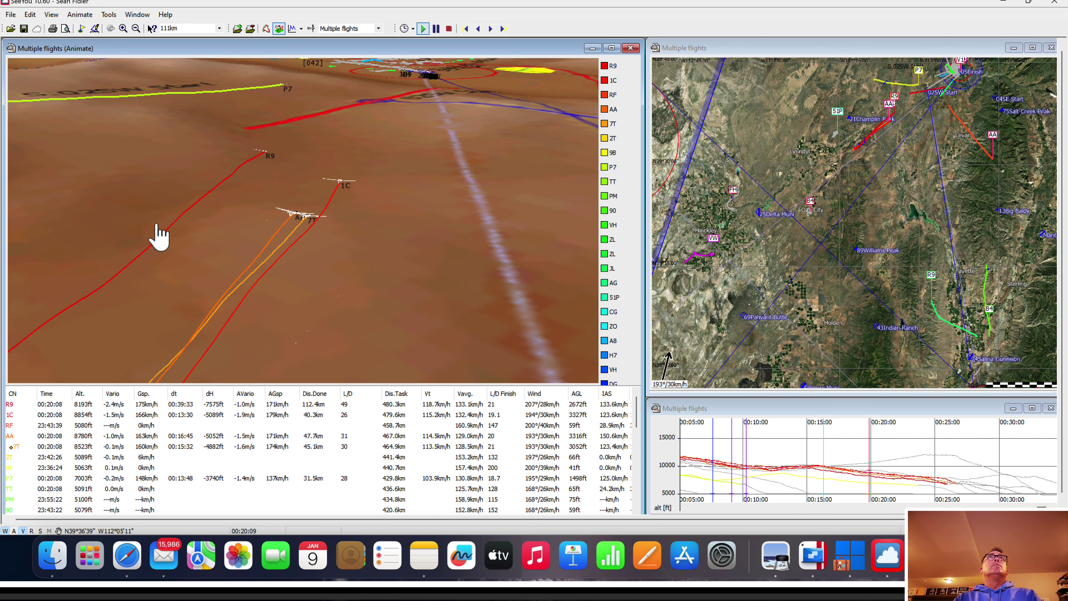
{"action": "left_click_drag", "start_coordinate": [440, 244], "coordinate": [419, 257]}
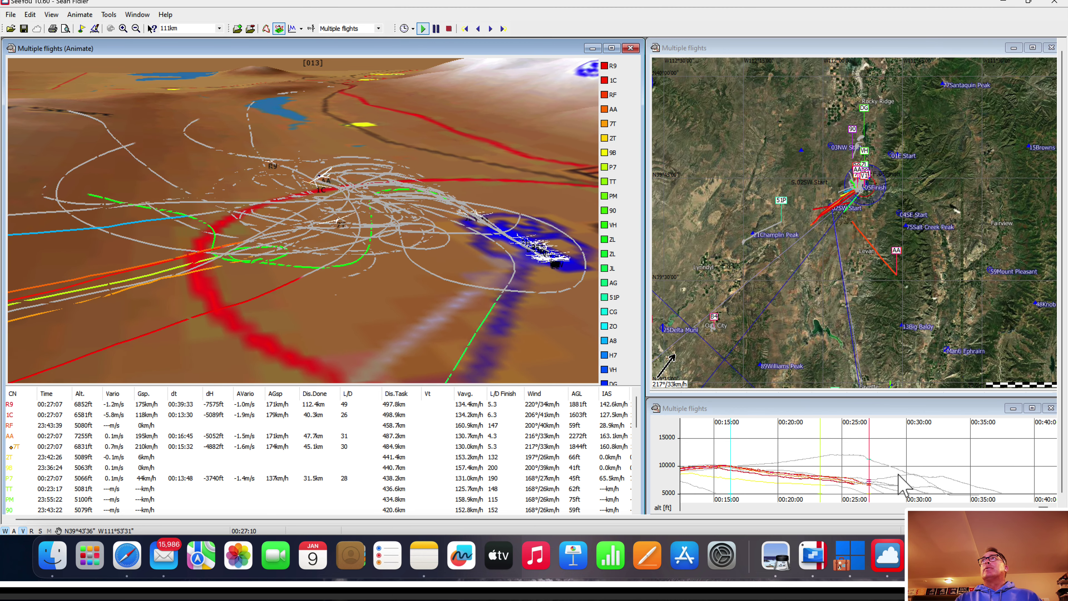
{"action": "left_click", "coordinate": [436, 29]}
Step: Switch to Safari to view the 18 Meter Class results for Contest Day 5
{"action": "key", "text": "super+Tab"}
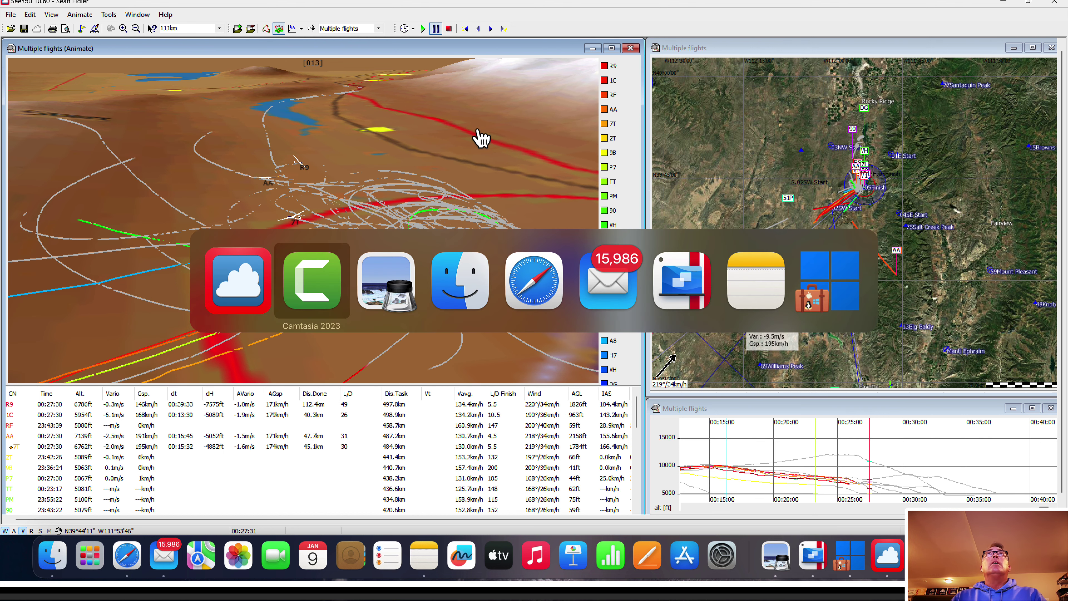
{"action": "key", "text": "super+Tab"}
{"action": "key", "text": "super+Tab"}
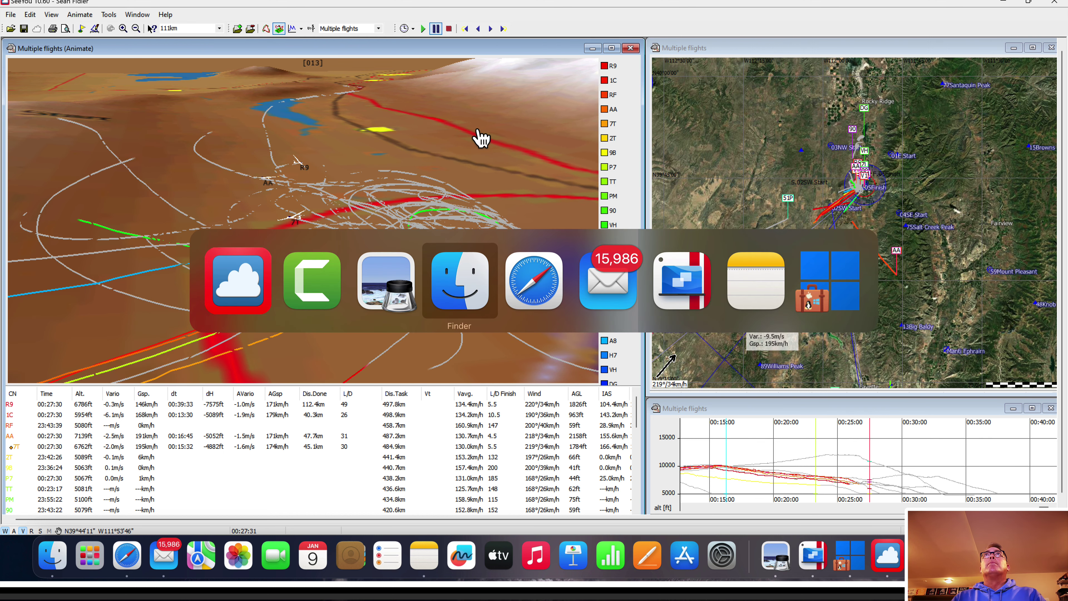
{"action": "key", "text": "super+Tab"}
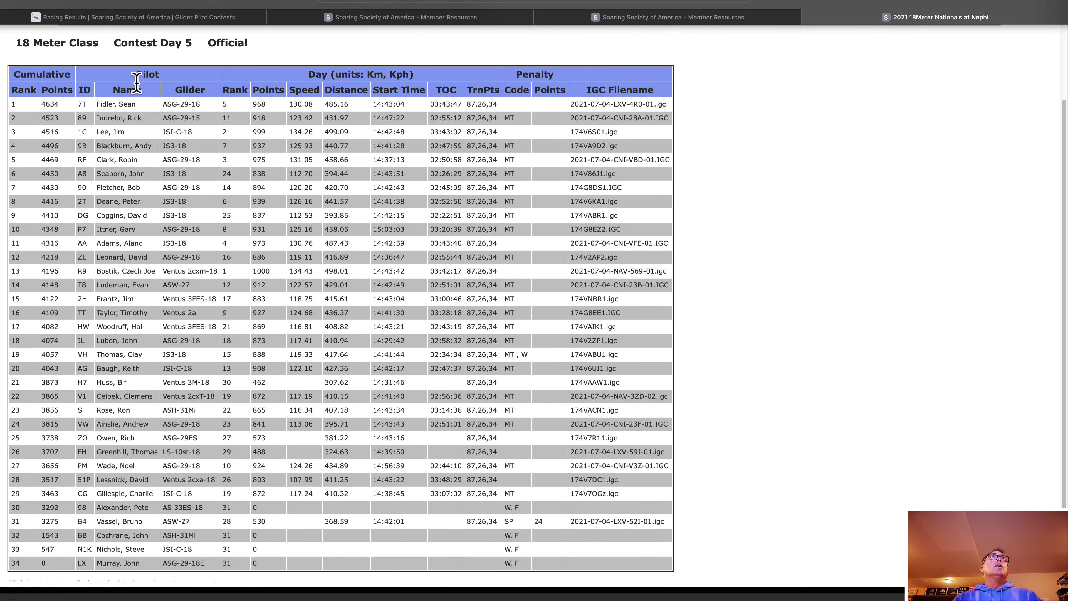